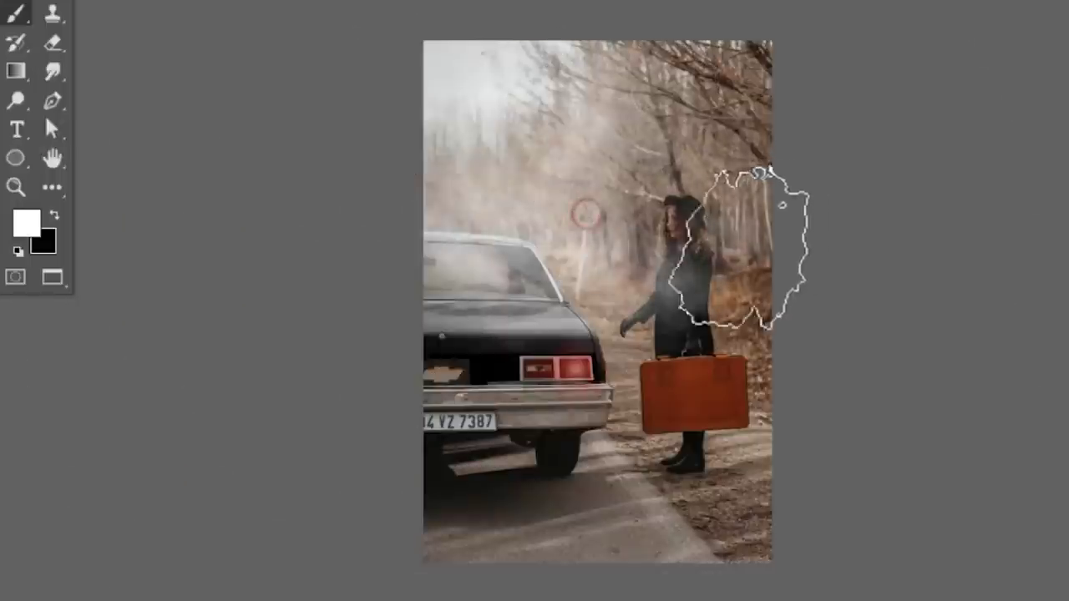
pyautogui.moveTo(683, 292); pyautogui.dragTo(820, 189)
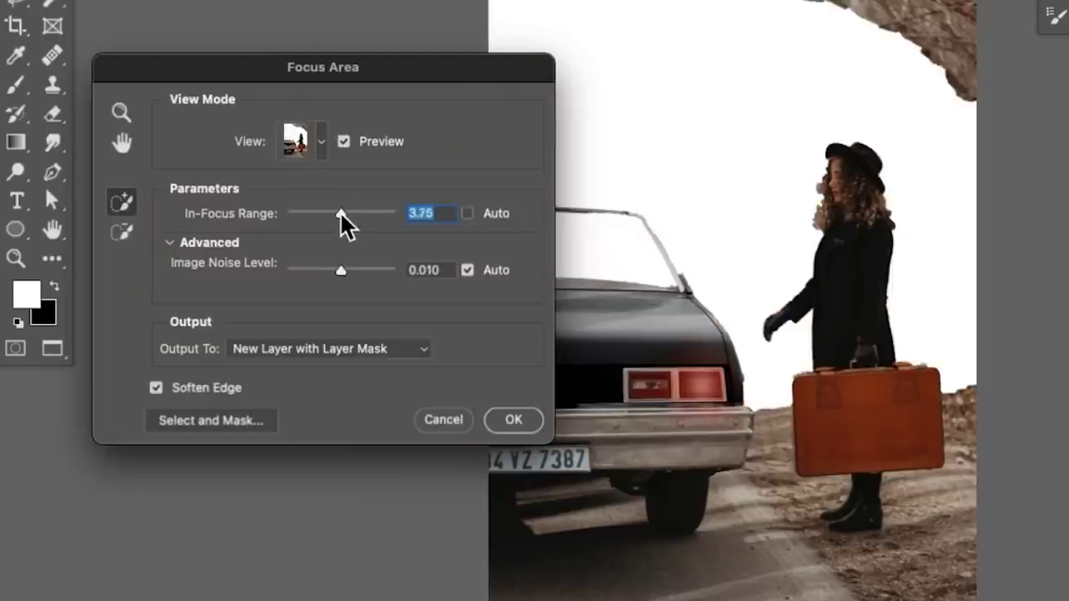
pyautogui.moveTo(340, 209); pyautogui.dragTo(348, 210)
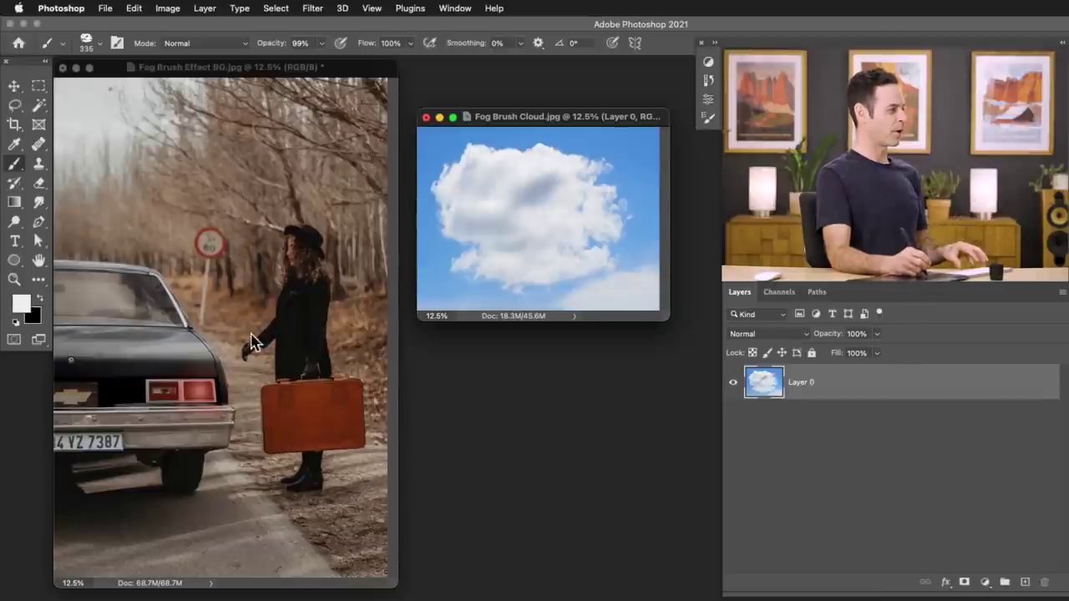
# Bring the Fog Brush Cloud image into full-screen view and enlarge the cloud
pyautogui.moveTo(527, 119)
pyautogui.mouseDown()
pyautogui.moveTo(509, 124)
pyautogui.moveTo(518, 123)
pyautogui.mouseUp()
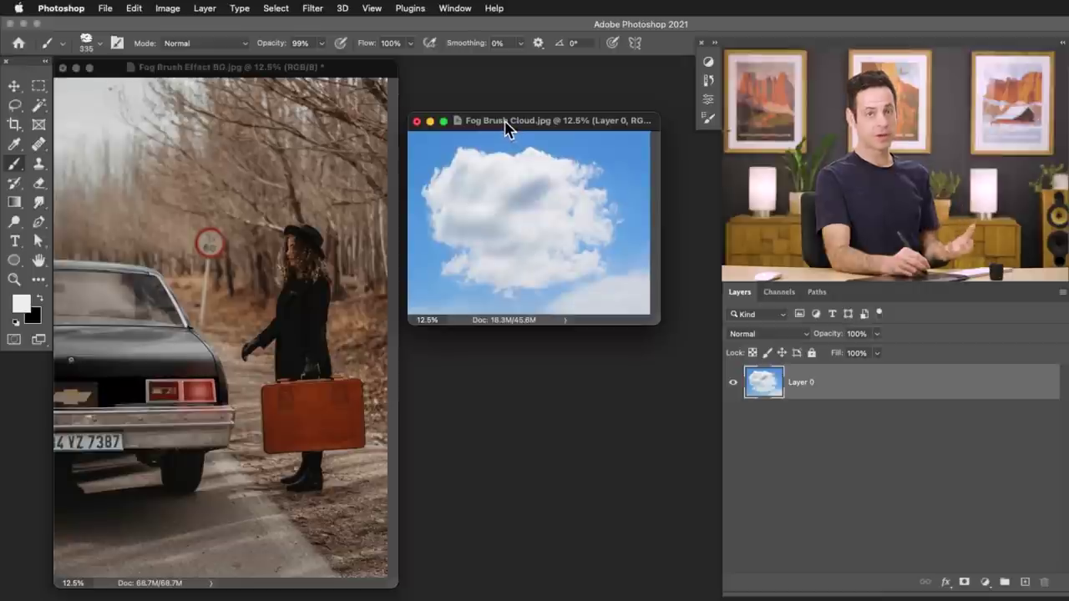
pyautogui.press('f')
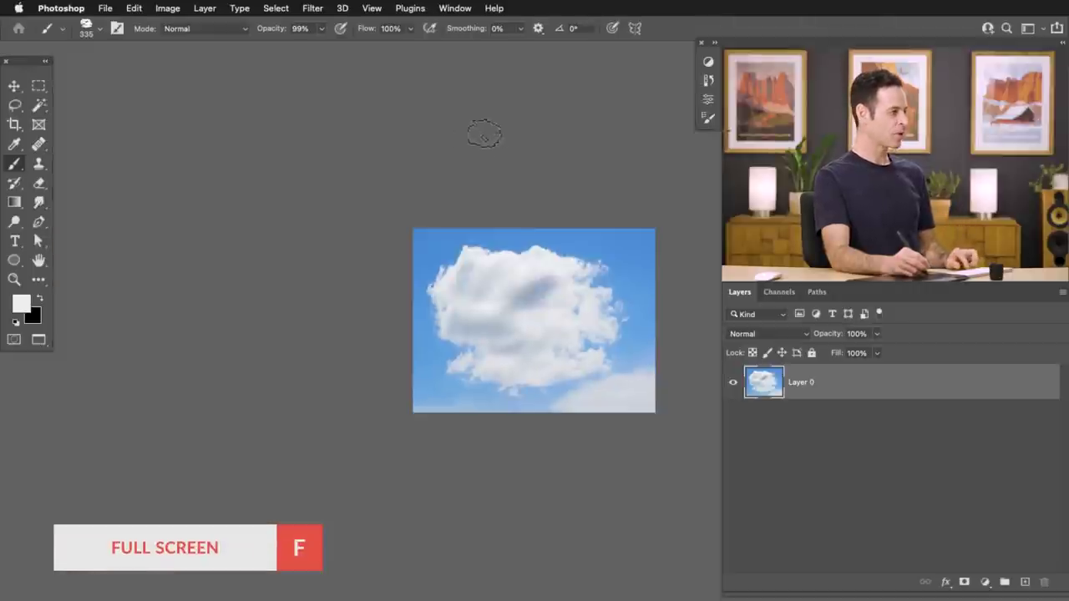
pyautogui.keyDown('super'); pyautogui.click(509, 309); pyautogui.keyUp('super')
pyautogui.moveTo(565, 303); pyautogui.dragTo(375, 282)
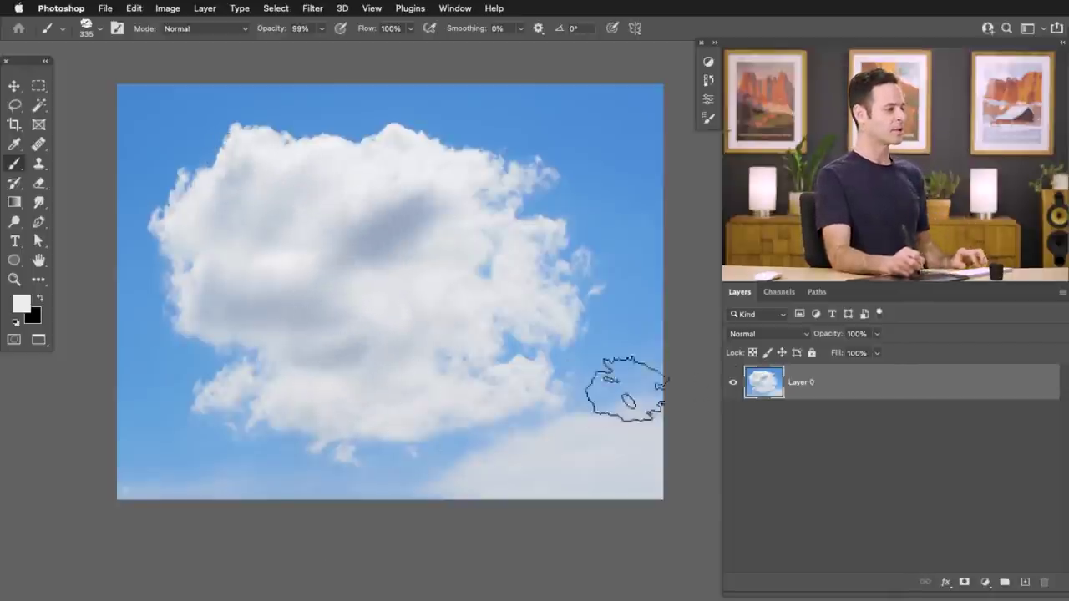
# Isolate the Red channel of the cloud image and duplicate it
pyautogui.click(777, 292)
pyautogui.click(446, 10)
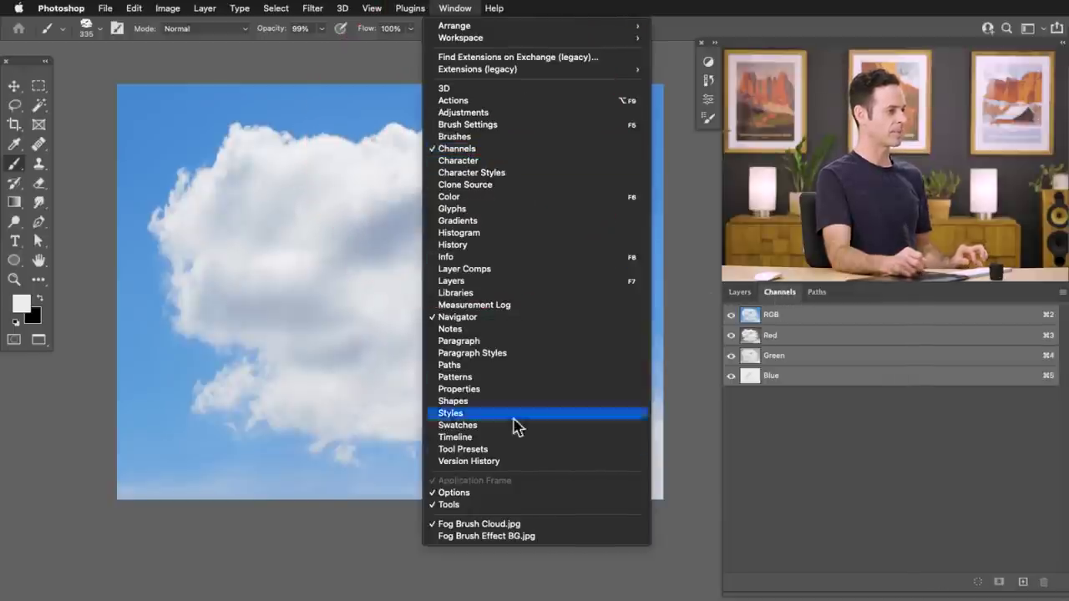
pyautogui.click(777, 408)
pyautogui.click(794, 342)
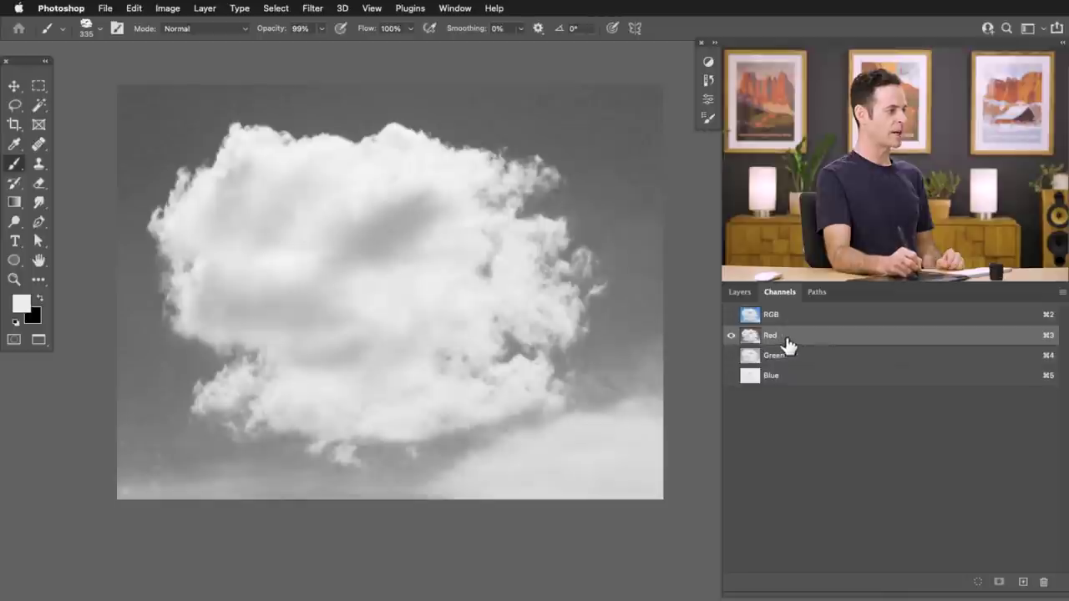
pyautogui.moveTo(818, 349); pyautogui.dragTo(1024, 584)
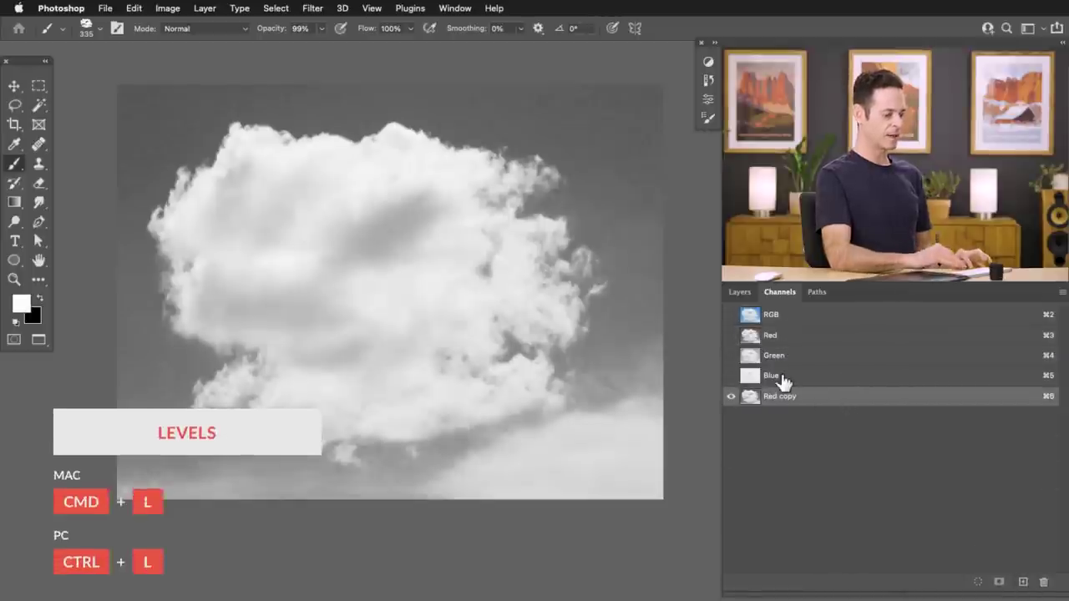
# Darken the sky in the Red copy channel with Levels, raising the black input level to about 96
pyautogui.press('super+l')
pyautogui.moveTo(121, 275); pyautogui.dragTo(162, 275)
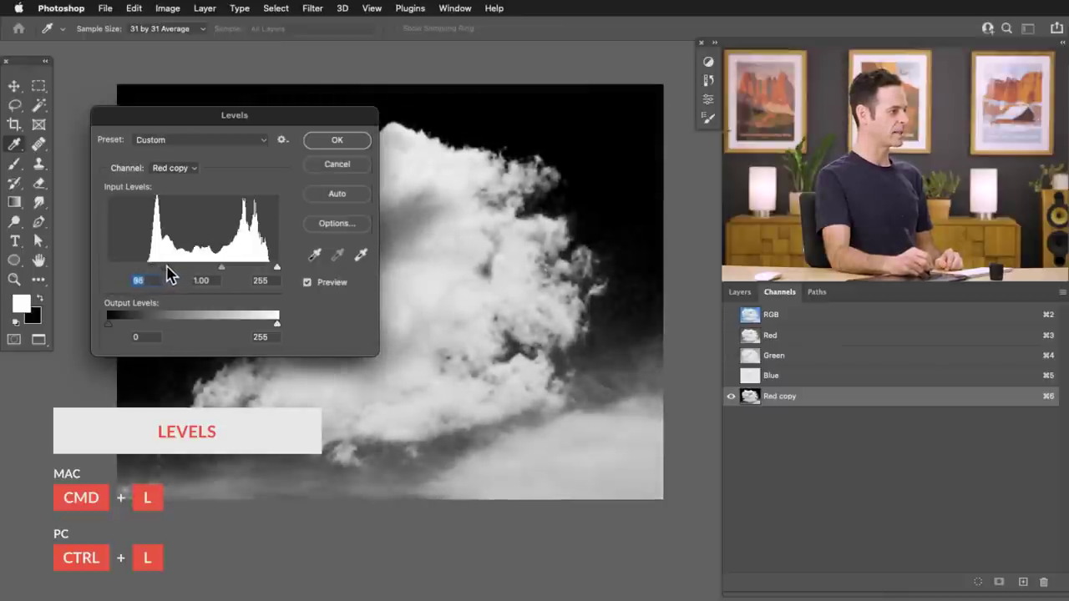
pyautogui.click(337, 141)
# Set up a soft round brush with black as the foreground color and Overlay as its blending mode
pyautogui.press('b')
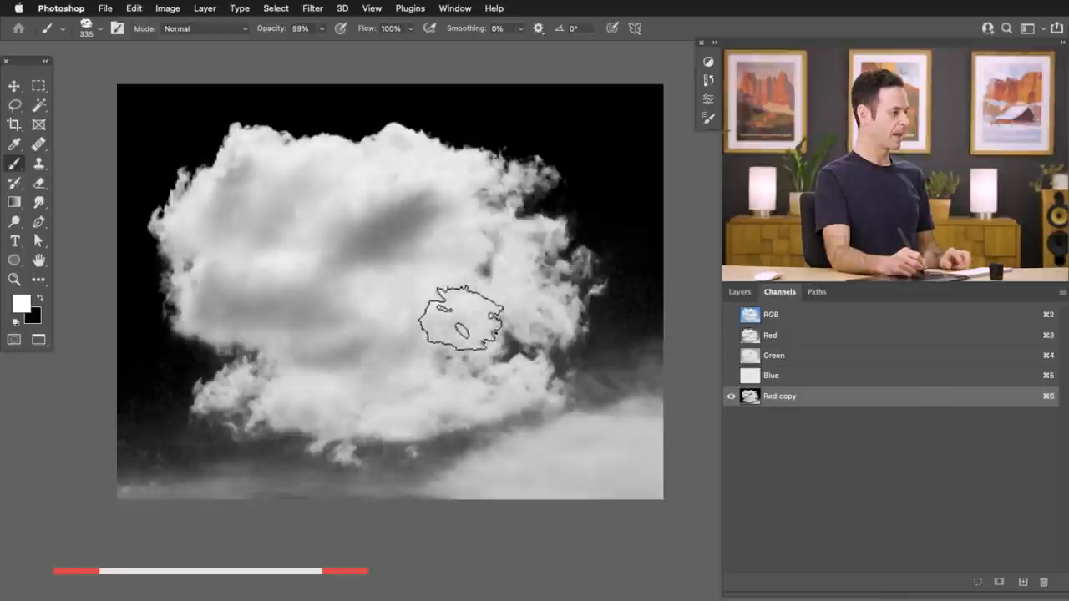
pyautogui.rightClick(466, 317)
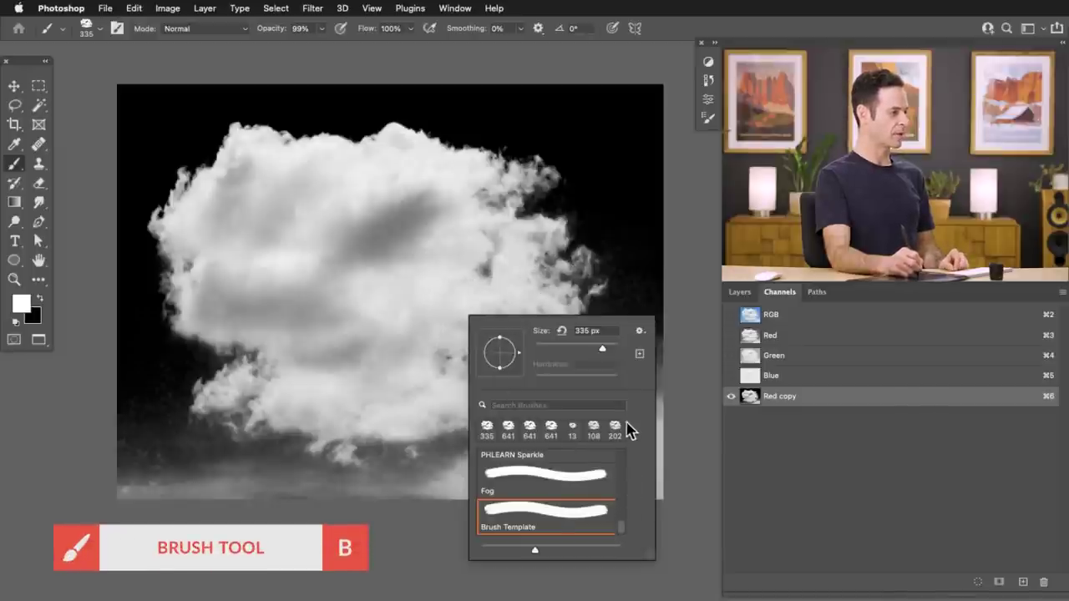
pyautogui.moveTo(621, 526); pyautogui.dragTo(625, 442)
pyautogui.doubleClick(543, 461)
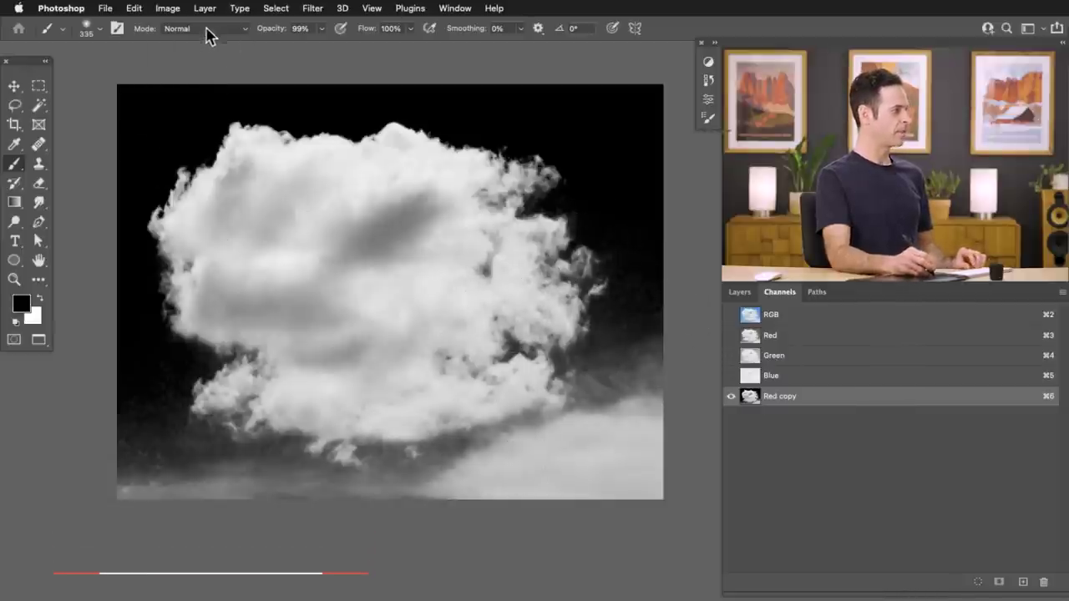
pyautogui.click(206, 28)
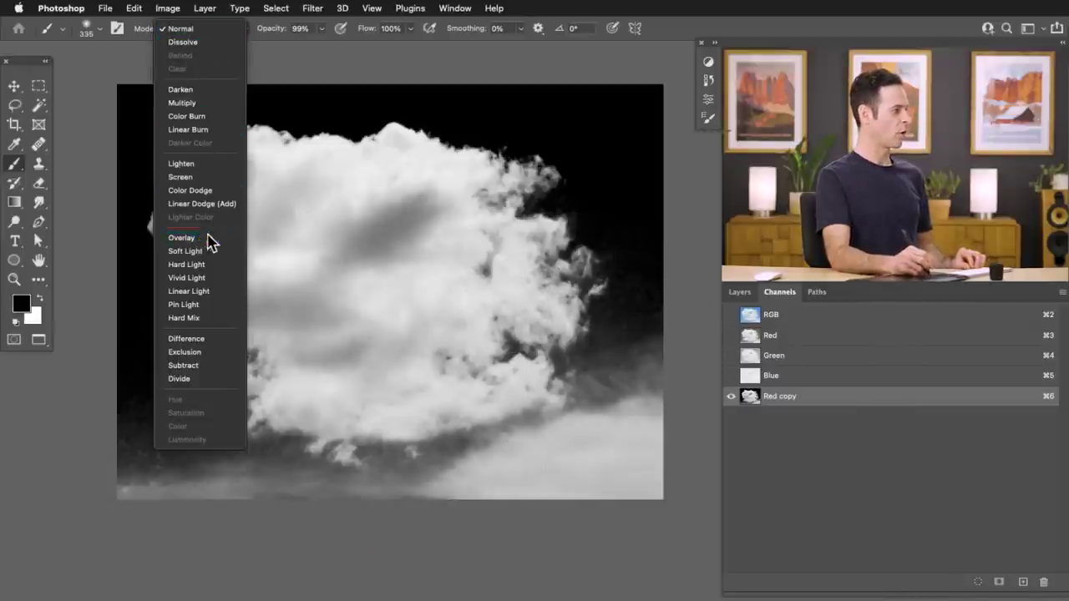
pyautogui.click(200, 239)
# Paint black over the remaining grey sky below and beside the cloud in the Red copy channel, using a 676 px brush
pyautogui.moveTo(419, 471); pyautogui.dragTo(436, 469)
pyautogui.moveTo(394, 486)
pyautogui.mouseDown()
pyautogui.moveTo(337, 497)
pyautogui.moveTo(433, 491)
pyautogui.moveTo(360, 478)
pyautogui.moveTo(269, 495)
pyautogui.mouseUp()
pyautogui.moveTo(391, 468)
pyautogui.mouseDown()
pyautogui.moveTo(238, 480)
pyautogui.moveTo(266, 468)
pyautogui.moveTo(253, 493)
pyautogui.moveTo(278, 457)
pyautogui.moveTo(175, 479)
pyautogui.moveTo(184, 461)
pyautogui.moveTo(244, 475)
pyautogui.moveTo(189, 483)
pyautogui.moveTo(123, 467)
pyautogui.moveTo(137, 428)
pyautogui.moveTo(135, 524)
pyautogui.mouseUp()
pyautogui.moveTo(462, 506)
pyautogui.mouseDown()
pyautogui.moveTo(462, 468)
pyautogui.moveTo(522, 488)
pyautogui.moveTo(560, 485)
pyautogui.moveTo(641, 393)
pyautogui.moveTo(614, 394)
pyautogui.mouseUp()
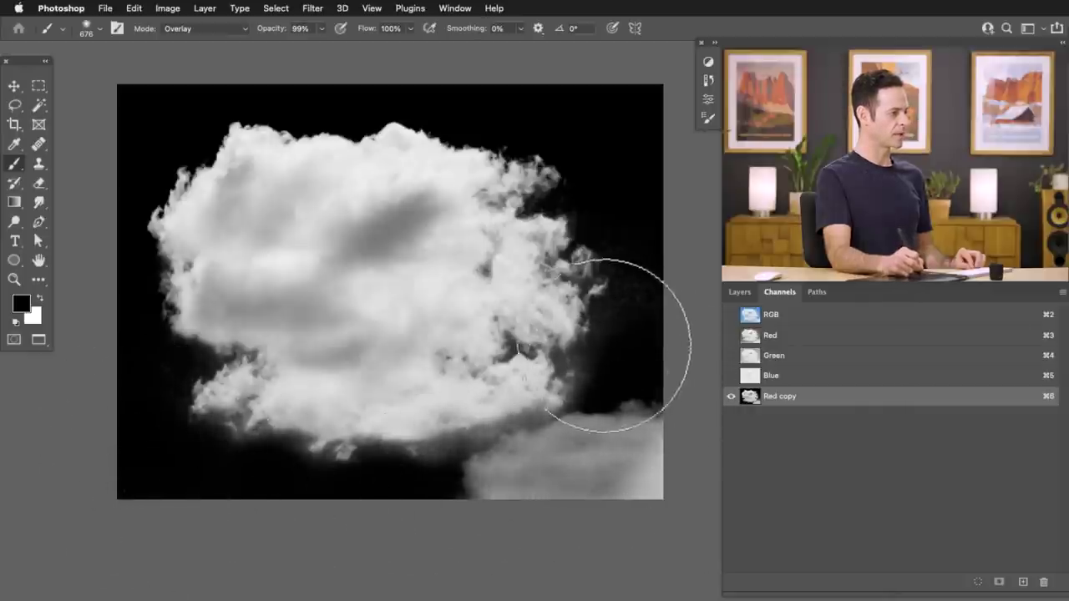
pyautogui.moveTo(618, 346); pyautogui.dragTo(590, 373)
pyautogui.moveTo(484, 454)
pyautogui.mouseDown()
pyautogui.moveTo(449, 471)
pyautogui.moveTo(568, 443)
pyautogui.moveTo(539, 492)
pyautogui.moveTo(629, 427)
pyautogui.moveTo(599, 449)
pyautogui.moveTo(587, 443)
pyautogui.moveTo(634, 464)
pyautogui.moveTo(622, 504)
pyautogui.moveTo(502, 499)
pyautogui.moveTo(637, 484)
pyautogui.mouseUp()
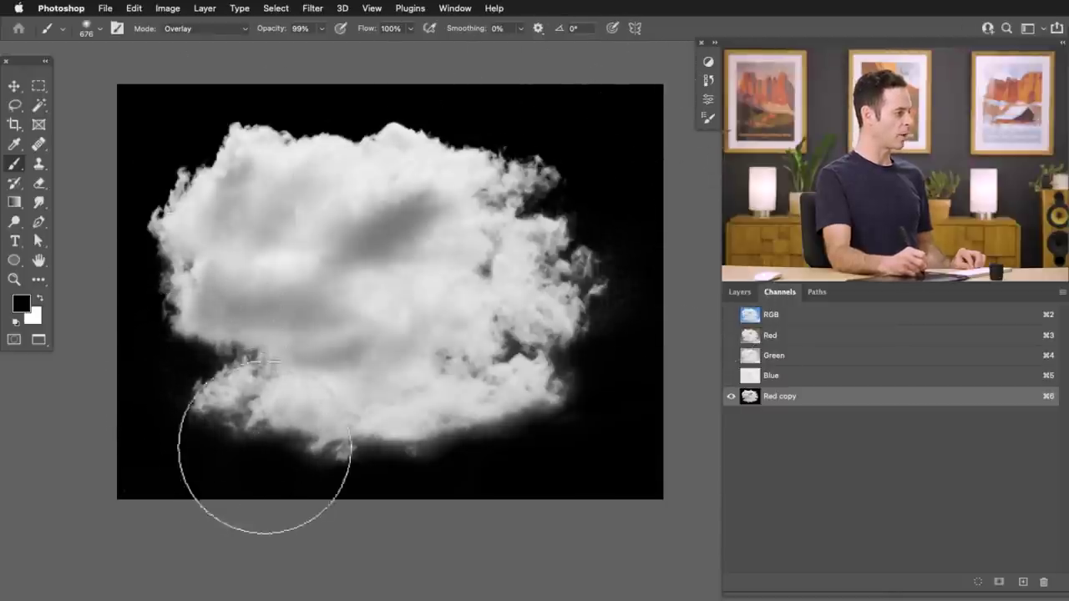
pyautogui.moveTo(386, 447)
pyautogui.mouseDown()
pyautogui.moveTo(515, 423)
pyautogui.moveTo(588, 428)
pyautogui.mouseUp()
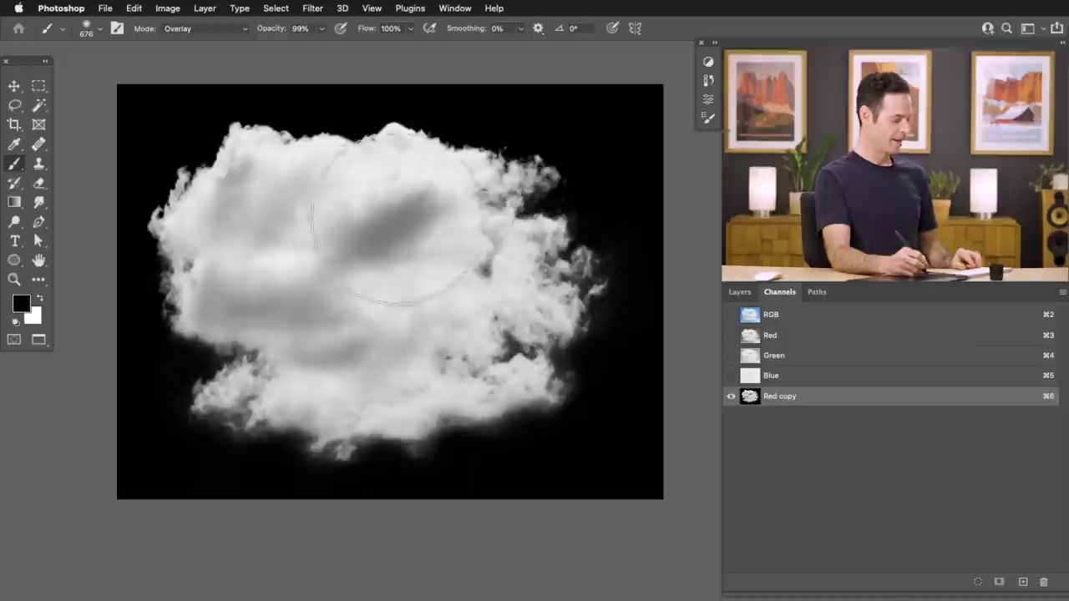
# Paint white over the grey patches inside the cloud, enlarging the Overlay brush to 1364 px
pyautogui.press('x')
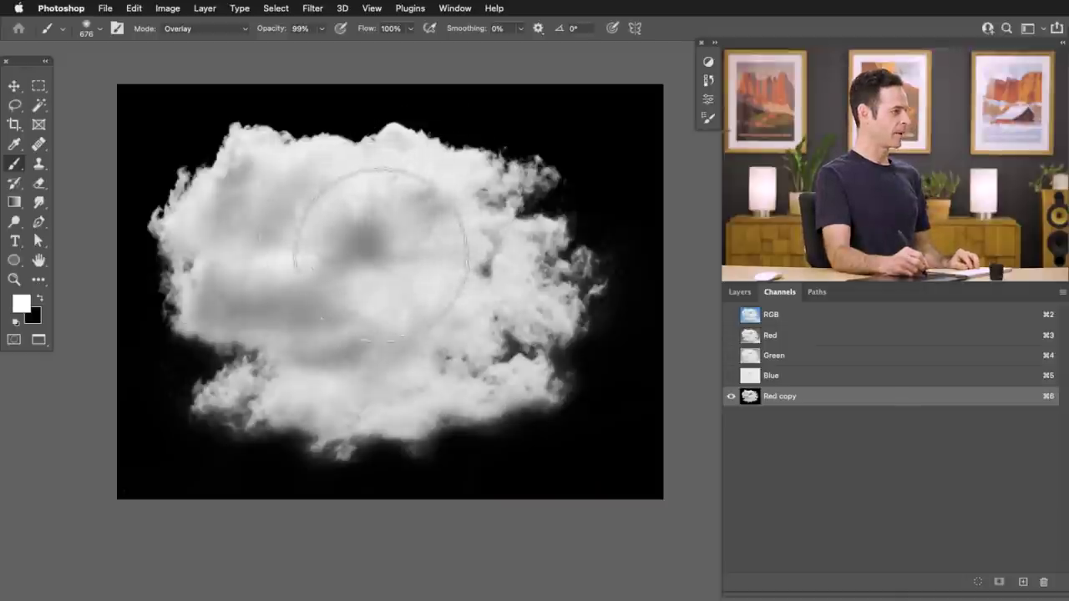
pyautogui.moveTo(362, 239)
pyautogui.mouseDown()
pyautogui.moveTo(417, 279)
pyautogui.moveTo(418, 251)
pyautogui.mouseUp()
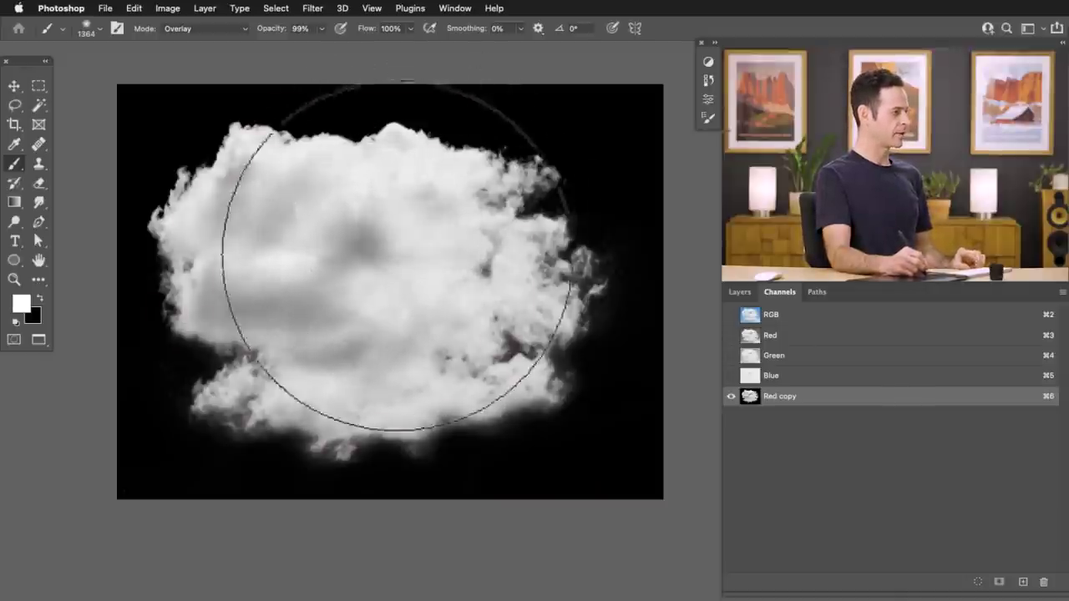
pyautogui.moveTo(318, 230)
pyautogui.mouseDown()
pyautogui.moveTo(234, 192)
pyautogui.moveTo(229, 302)
pyautogui.moveTo(246, 290)
pyautogui.moveTo(348, 345)
pyautogui.moveTo(305, 334)
pyautogui.moveTo(297, 261)
pyautogui.moveTo(349, 274)
pyautogui.moveTo(403, 183)
pyautogui.moveTo(227, 186)
pyautogui.moveTo(227, 200)
pyautogui.moveTo(265, 163)
pyautogui.moveTo(288, 178)
pyautogui.moveTo(318, 238)
pyautogui.moveTo(413, 341)
pyautogui.mouseUp()
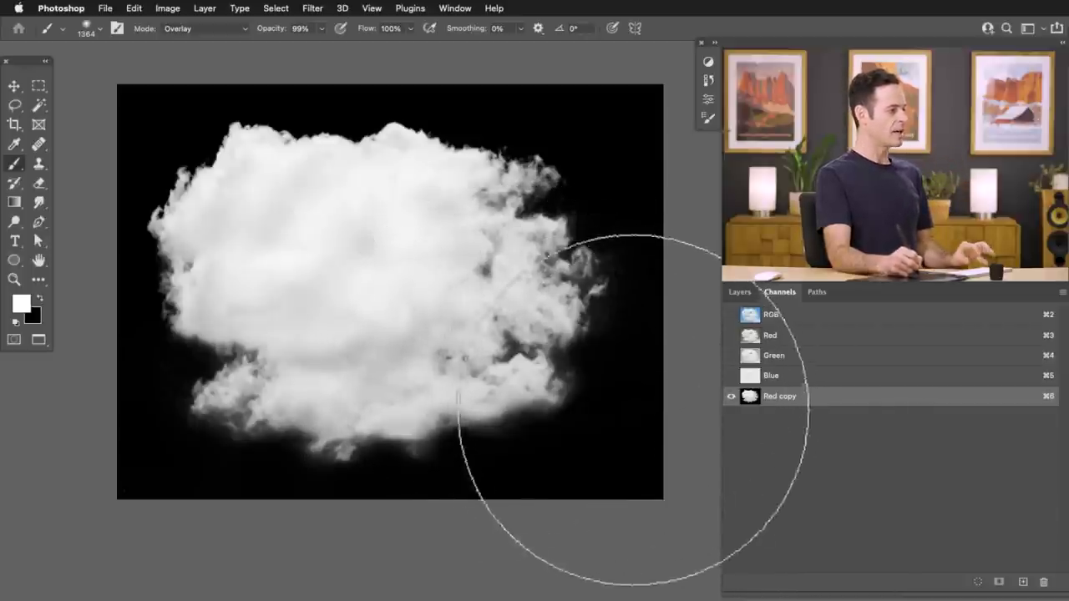
# Load the Red copy channel as a selection and return to the color image's layer
pyautogui.keyDown('super'); pyautogui.click(750, 398); pyautogui.keyUp('super')
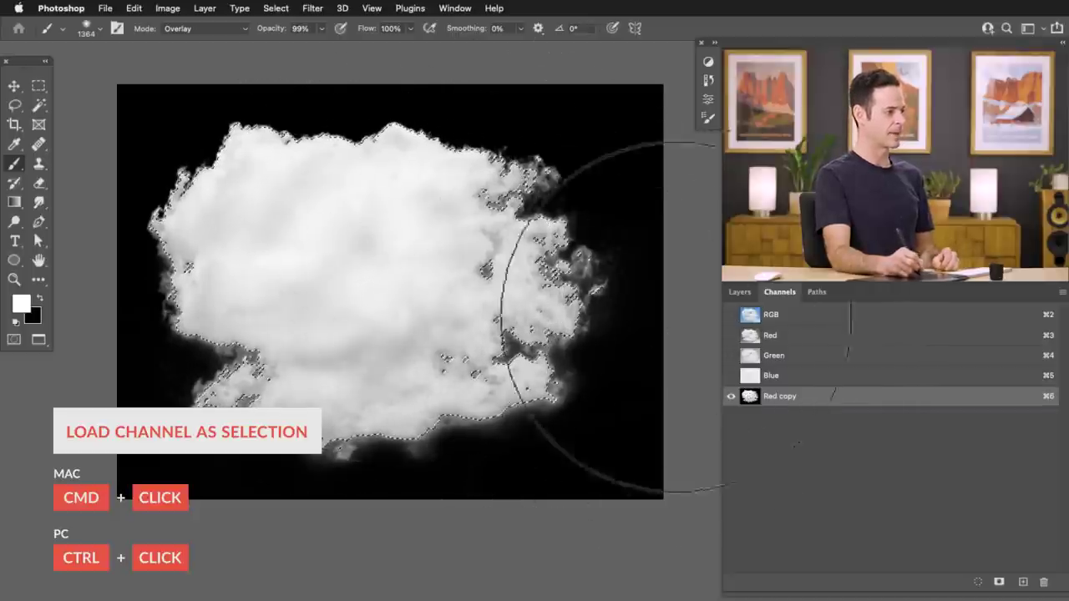
pyautogui.click(741, 293)
pyautogui.click(852, 397)
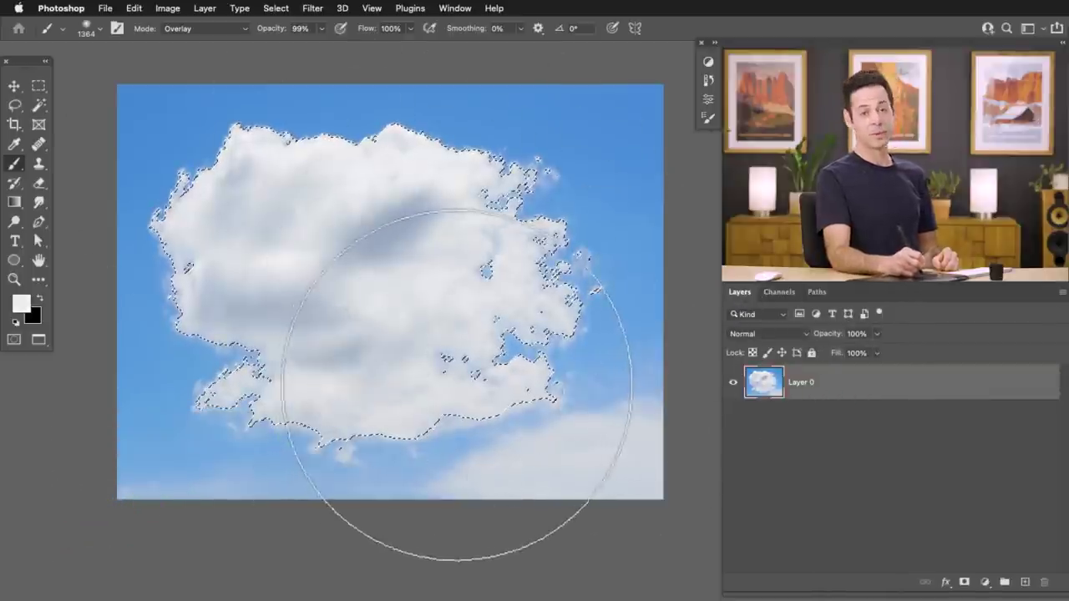
# Fill the cloud selection with black on a new layer, using Normal mode at 100% opacity, and deselect
pyautogui.press('super+alt+shift+n')
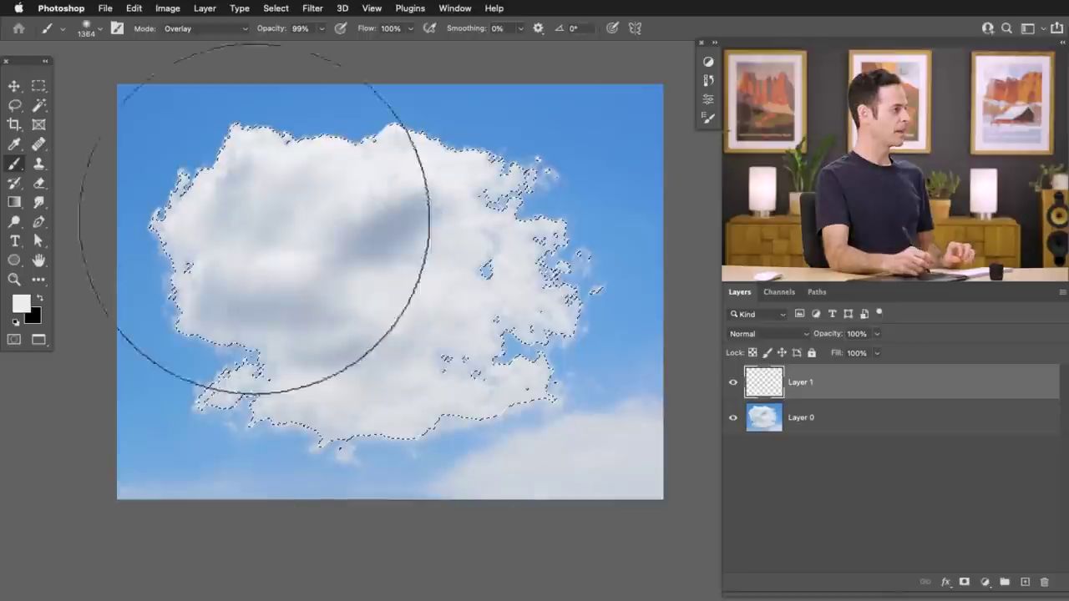
pyautogui.click(133, 8)
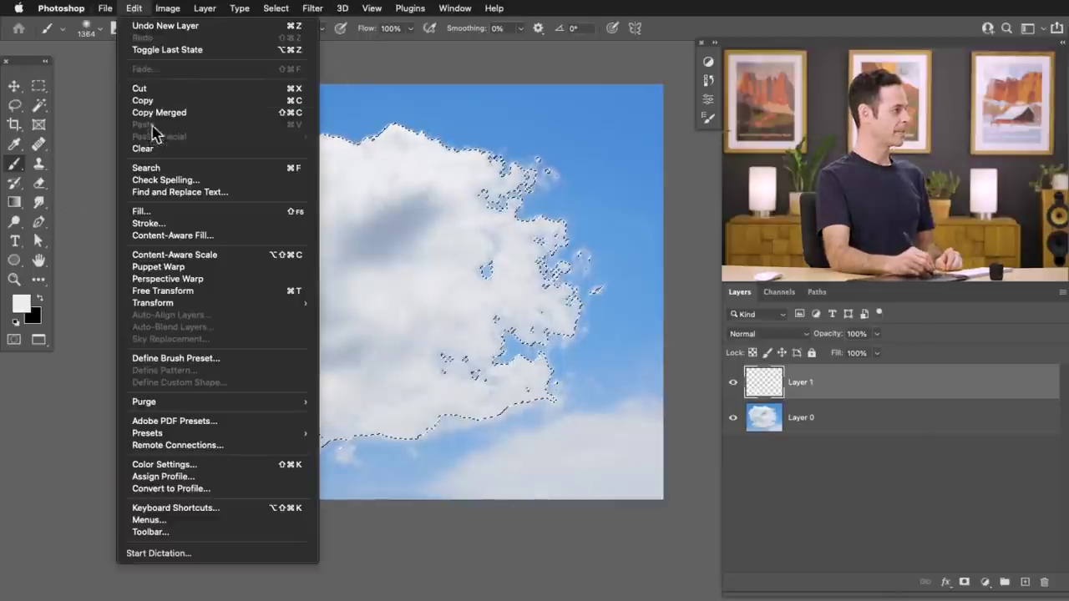
pyautogui.click(171, 212)
pyautogui.click(547, 286)
pyautogui.click(547, 275)
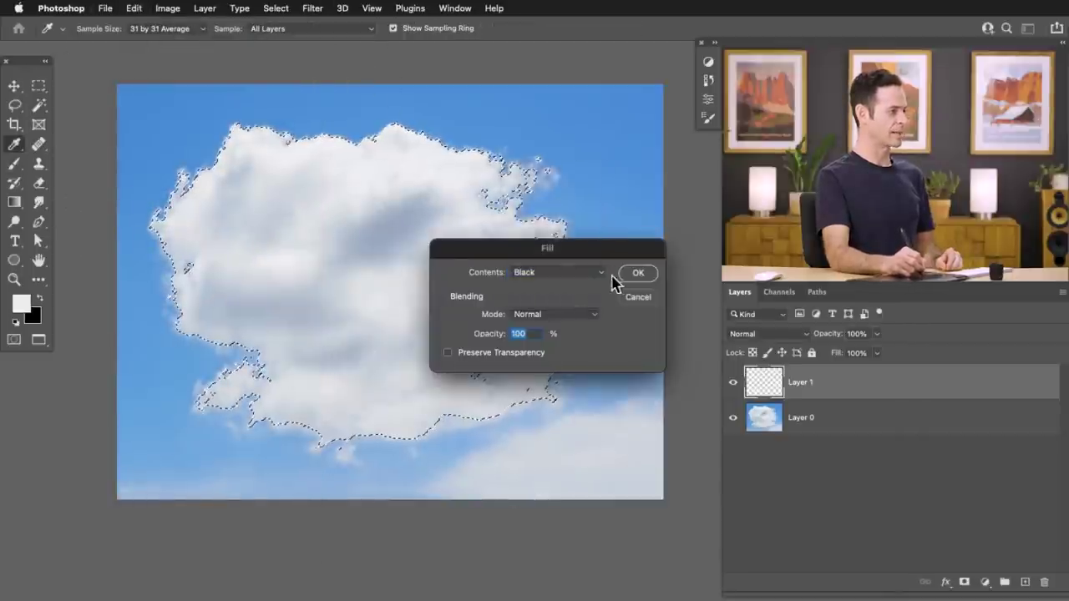
pyautogui.click(638, 273)
pyautogui.press('b')
pyautogui.press('super+d')
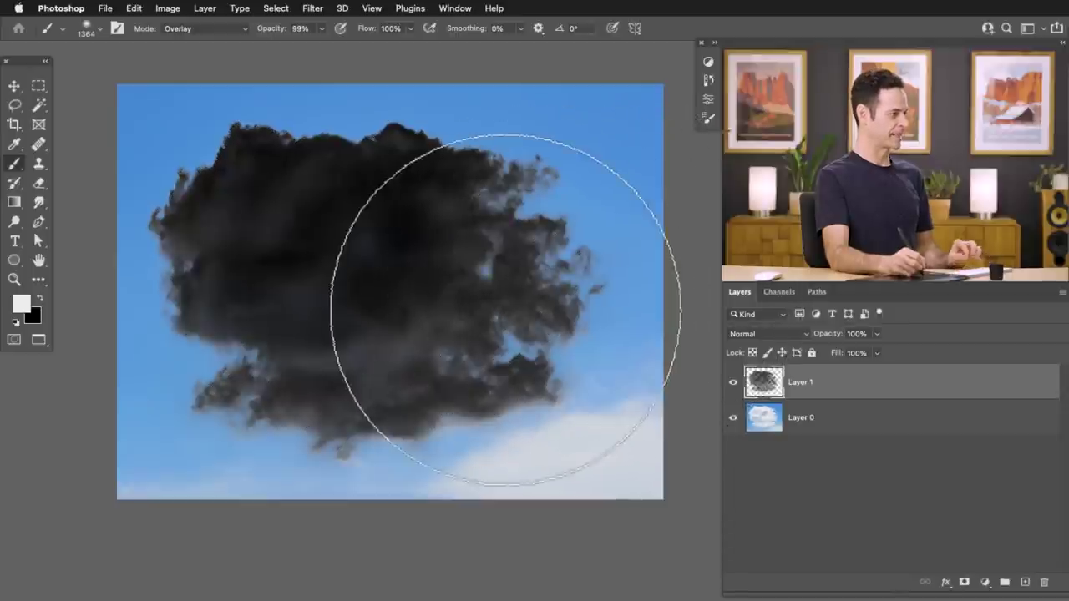
# Add a white Solid Color fill layer and place it beneath the black cloud layer
pyautogui.click(986, 583)
pyautogui.click(1002, 279)
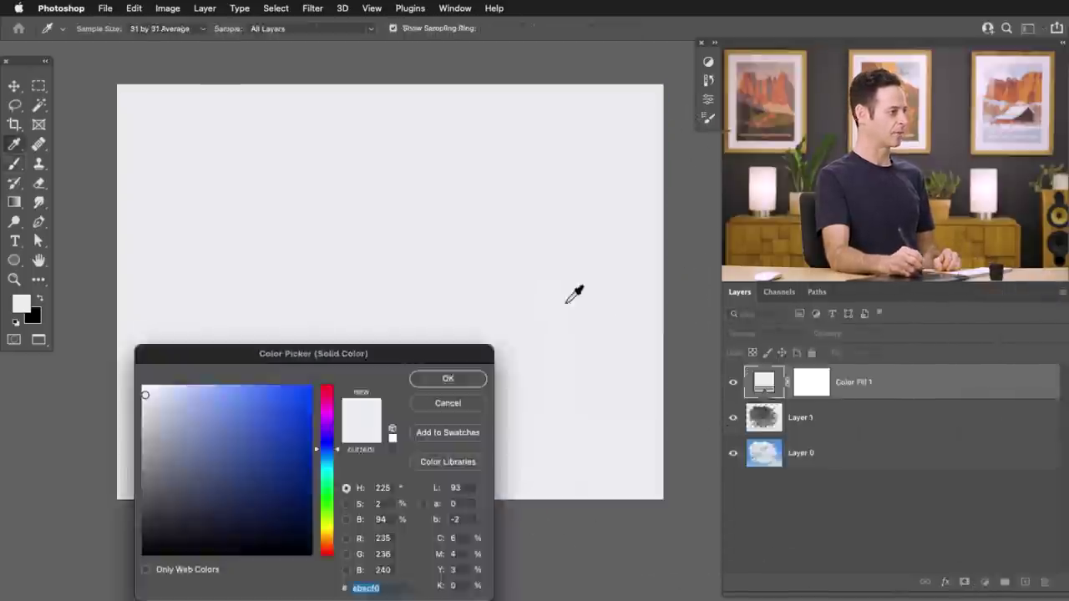
pyautogui.click(461, 382)
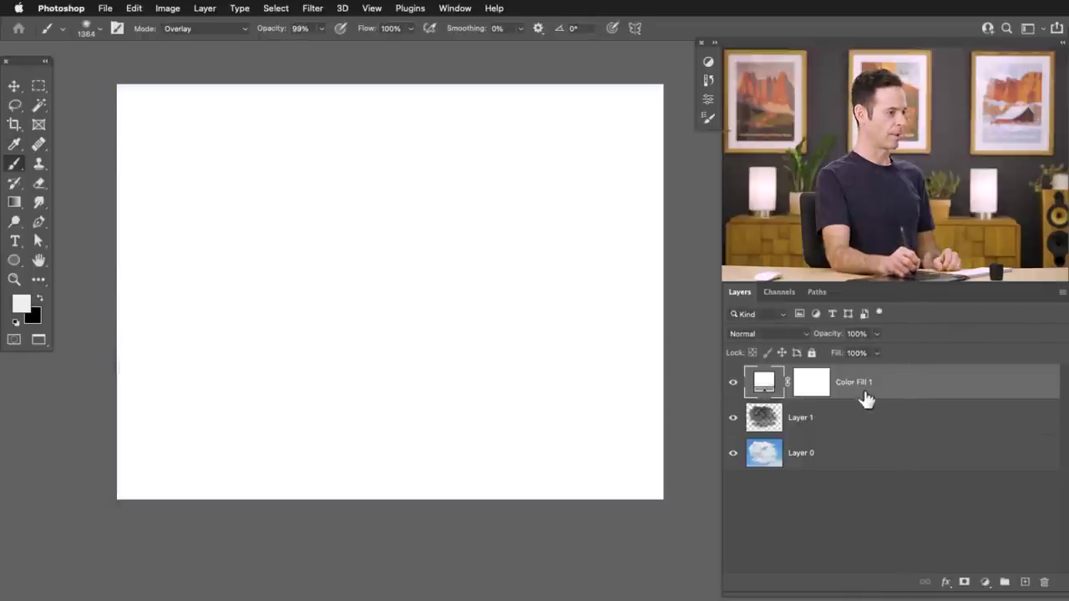
pyautogui.moveTo(864, 398); pyautogui.dragTo(879, 443)
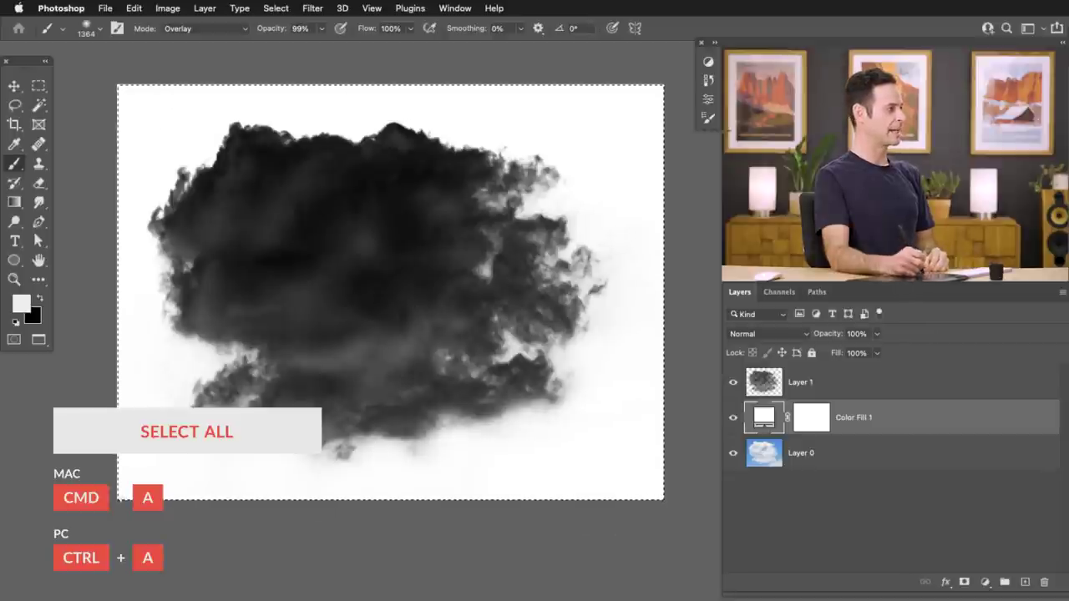
# Define the entire canvas as a brush preset named "Cloud Temp" and deselect
pyautogui.click(134, 8)
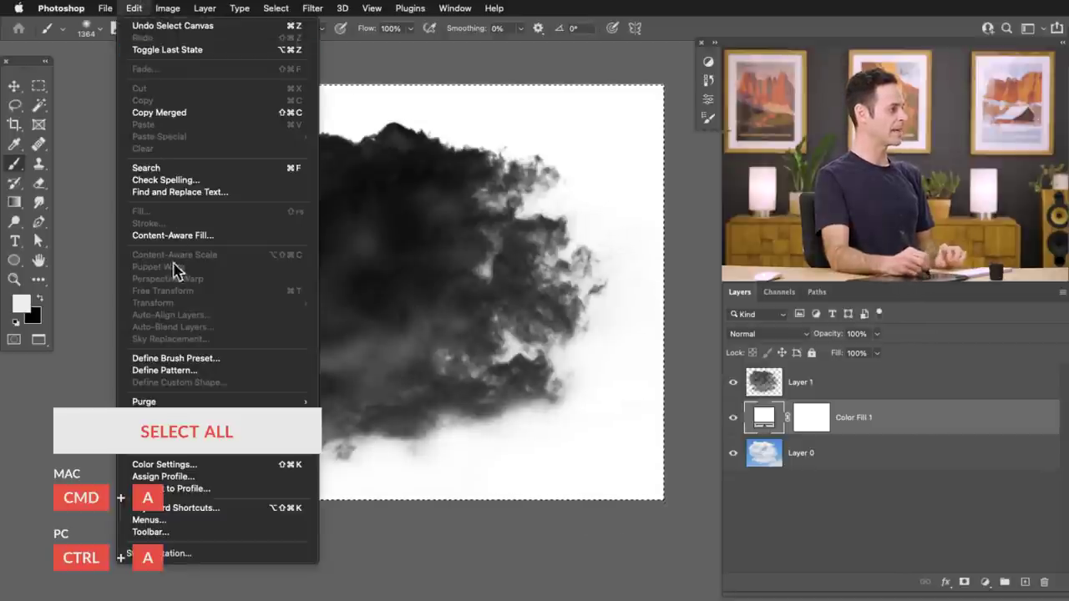
pyautogui.click(183, 355)
pyautogui.write('Cloud Temp')
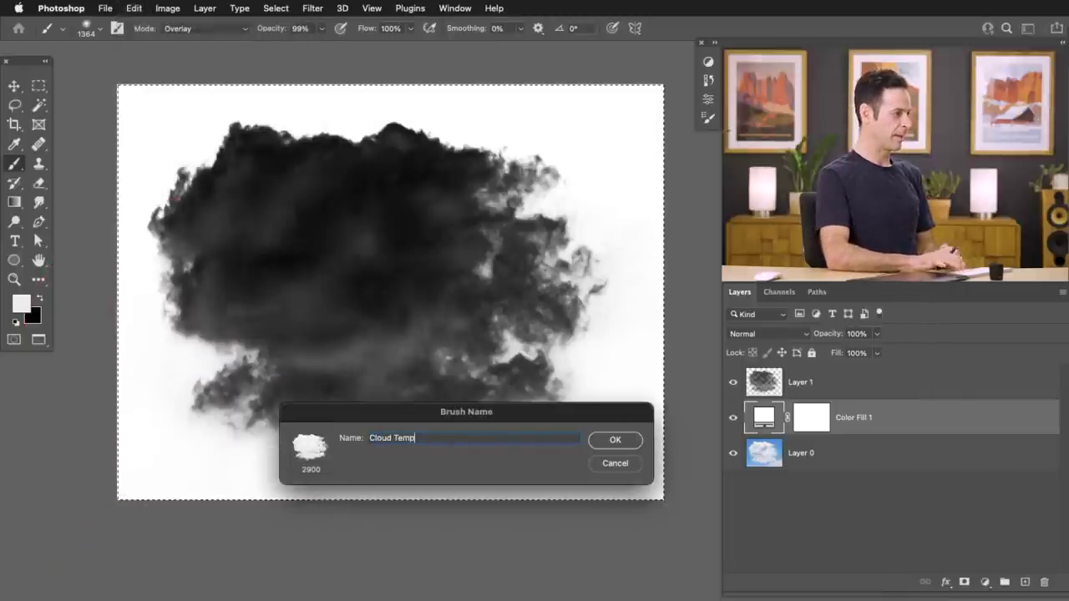
pyautogui.press('Return')
pyautogui.hotkey('ctrl', 'd')
# Switch to the Fog Brush Effect BG image in full-screen view and add a new empty layer above the background
pyautogui.press('f')
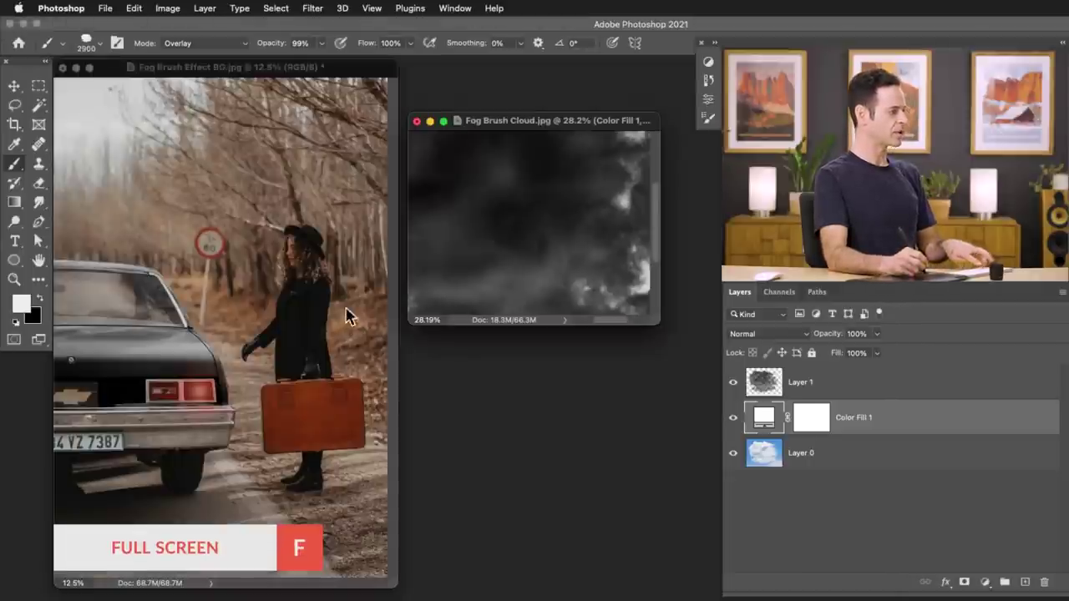
pyautogui.click(374, 72)
pyautogui.press('f')
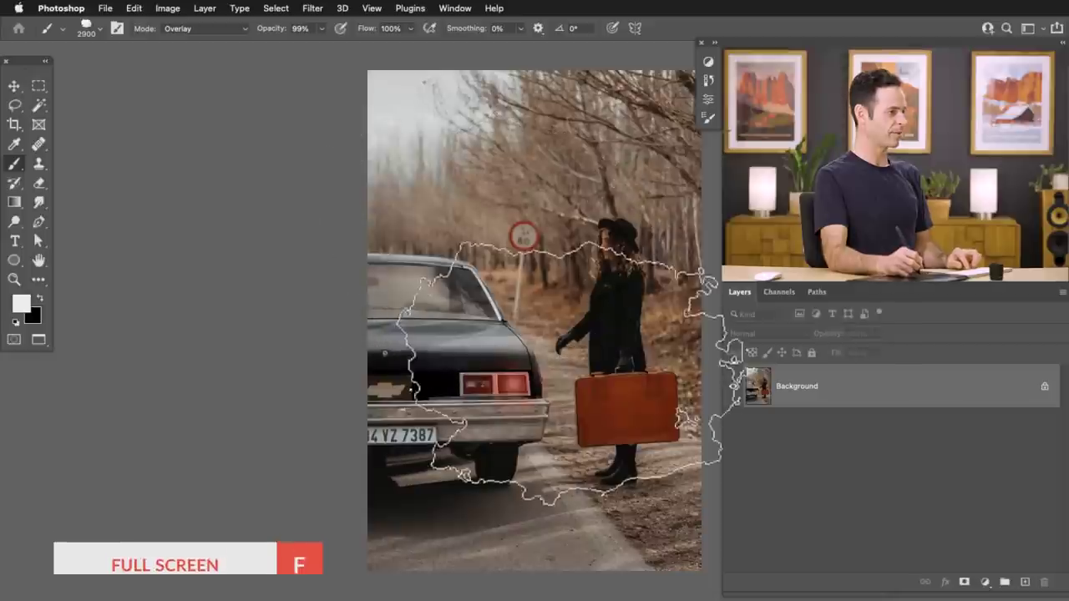
pyautogui.press('shift+alt+super+n')
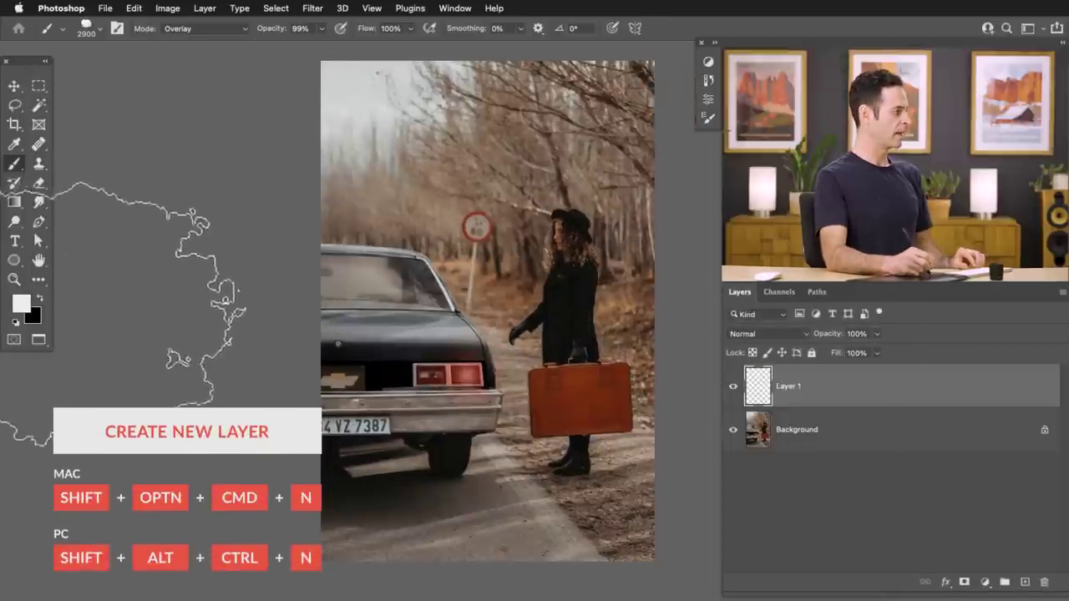
# Set the foreground color to pure red (ff0000)
pyautogui.moveTo(505, 311); pyautogui.dragTo(457, 310)
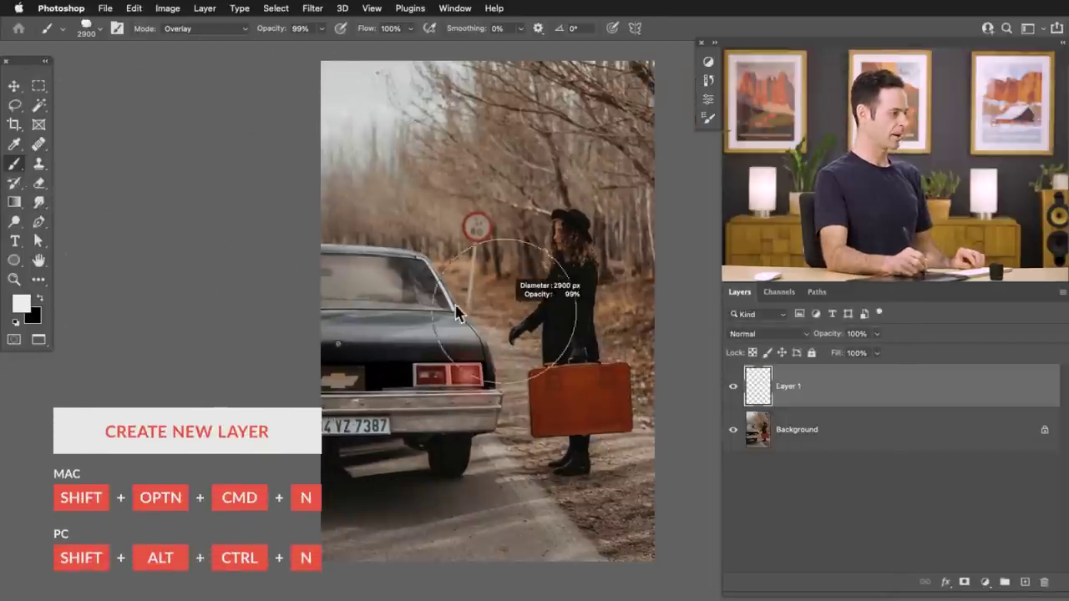
pyautogui.click(21, 302)
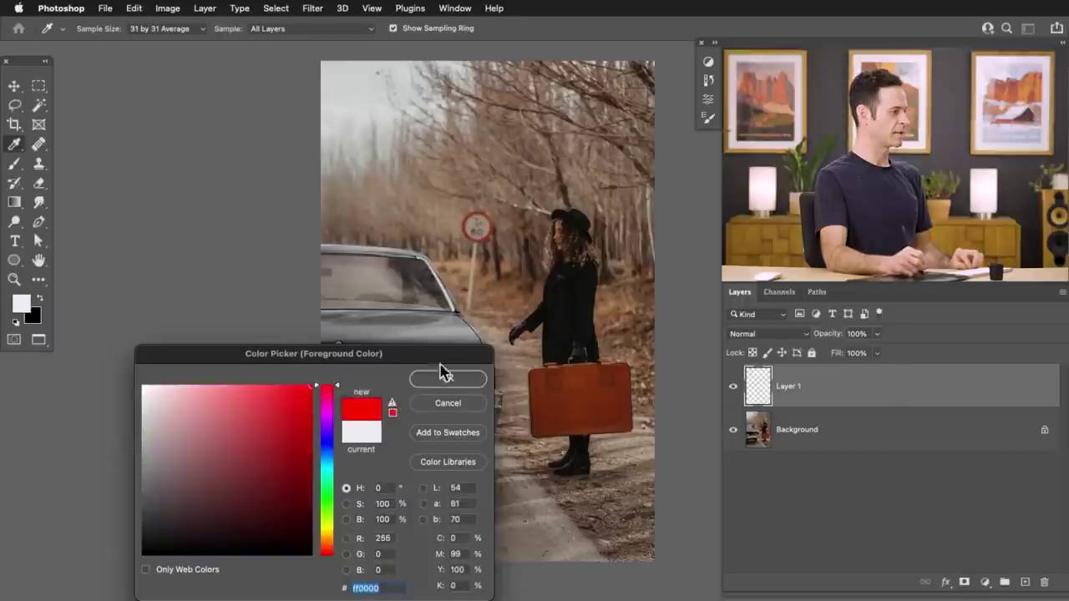
pyautogui.click(434, 376)
# Reduce the brush size to 630 px, paint a test S-shaped stroke across the photo, and undo it
pyautogui.moveTo(522, 332)
pyautogui.mouseDown()
pyautogui.moveTo(398, 329)
pyautogui.moveTo(411, 333)
pyautogui.mouseUp()
pyautogui.moveTo(393, 295)
pyautogui.mouseDown()
pyautogui.moveTo(434, 285)
pyautogui.moveTo(396, 291)
pyautogui.mouseUp()
pyautogui.moveTo(272, 209)
pyautogui.mouseDown()
pyautogui.moveTo(285, 164)
pyautogui.moveTo(396, 116)
pyautogui.moveTo(480, 138)
pyautogui.moveTo(507, 222)
pyautogui.moveTo(474, 287)
pyautogui.moveTo(362, 313)
pyautogui.moveTo(287, 354)
pyautogui.moveTo(322, 457)
pyautogui.moveTo(475, 491)
pyautogui.moveTo(567, 409)
pyautogui.mouseUp()
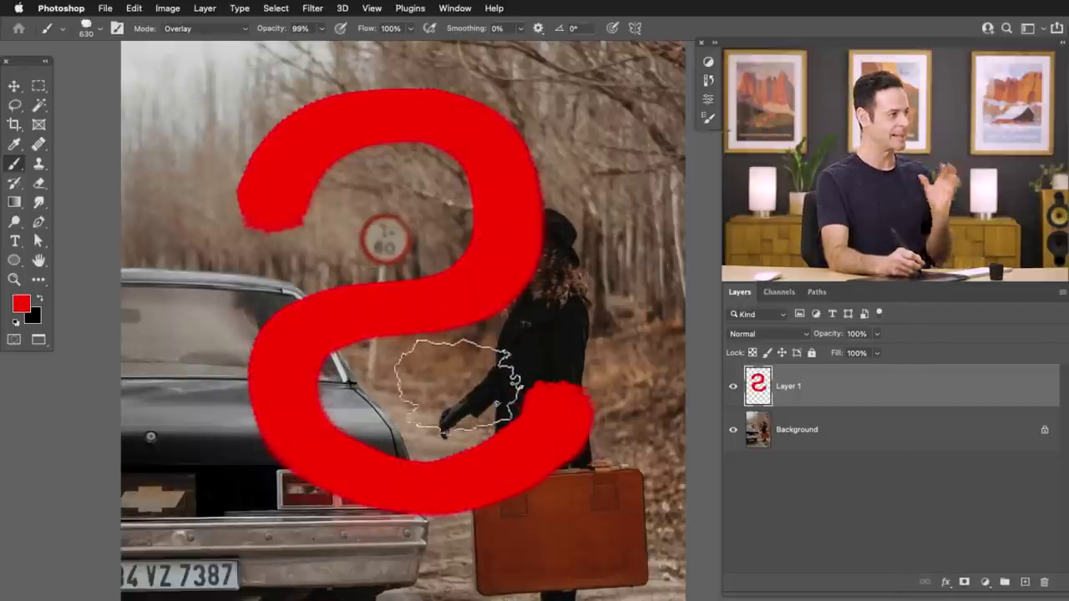
pyautogui.press('super+z')
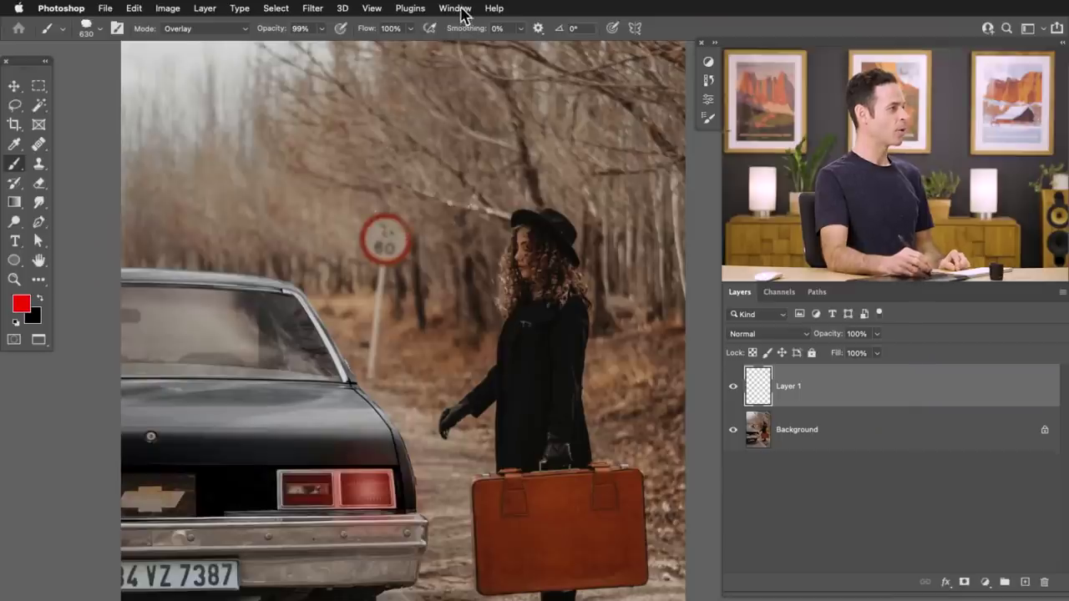
# Enable Shape Dynamics for the brush with Size Jitter at 100%, testing it with a stroke that is undone
pyautogui.click(455, 9)
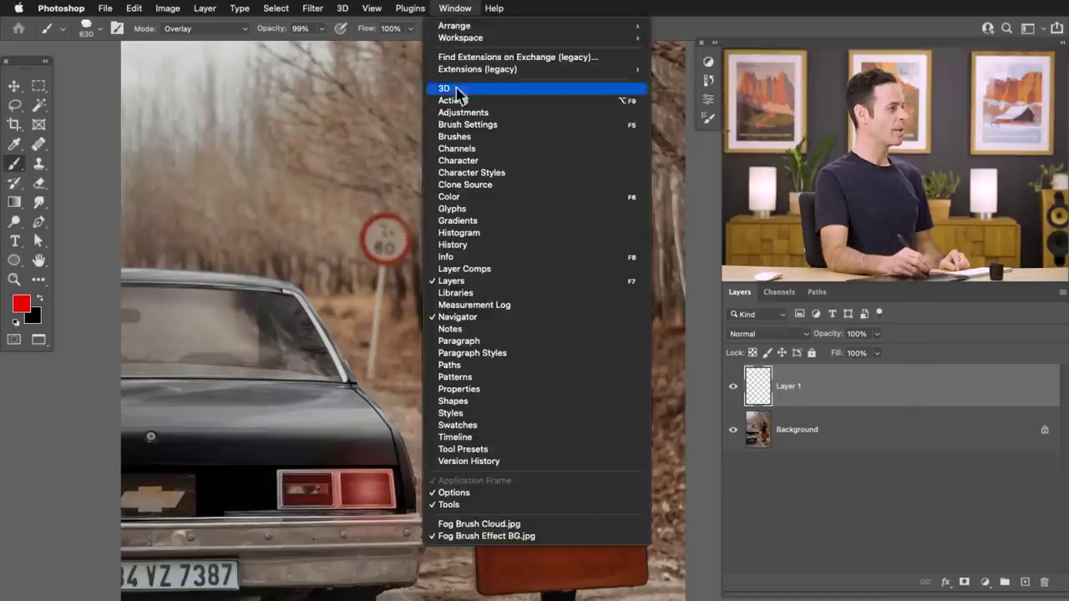
pyautogui.click(489, 114)
pyautogui.moveTo(356, 290); pyautogui.dragTo(249, 284)
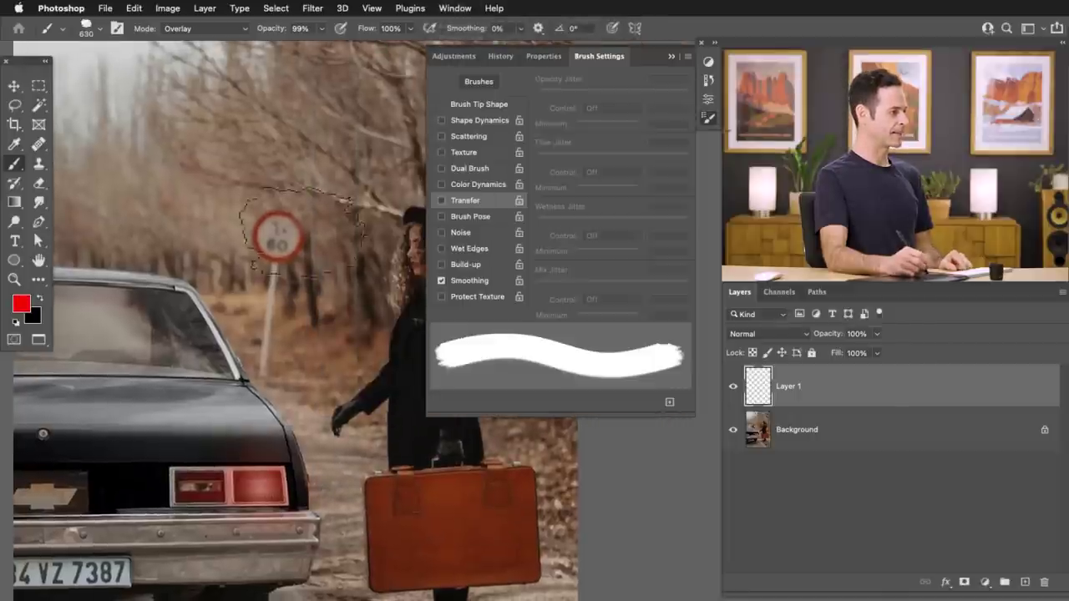
pyautogui.click(473, 122)
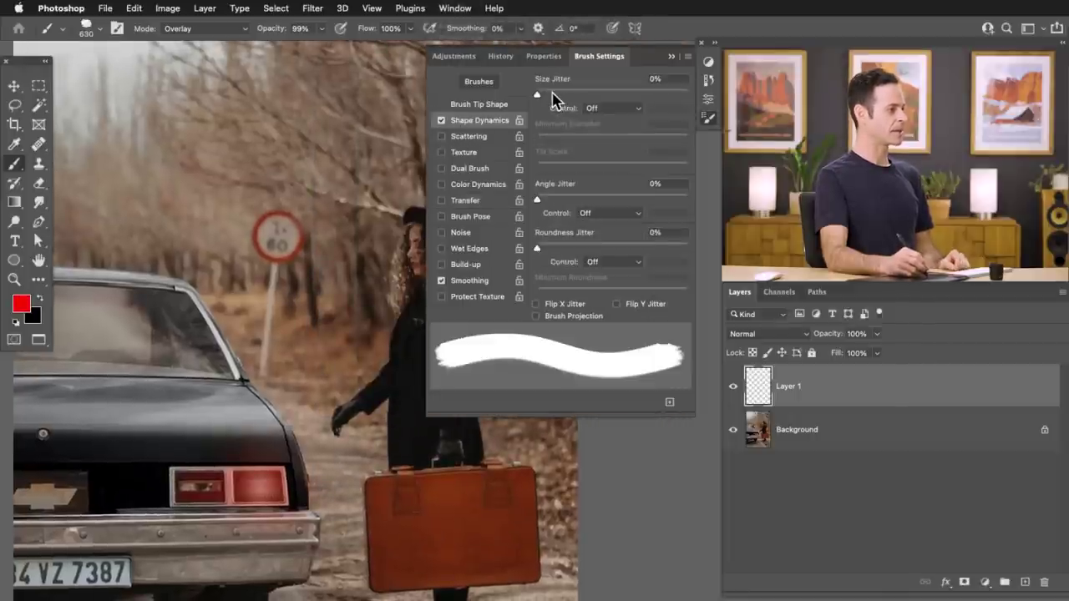
pyautogui.moveTo(622, 94); pyautogui.dragTo(693, 96)
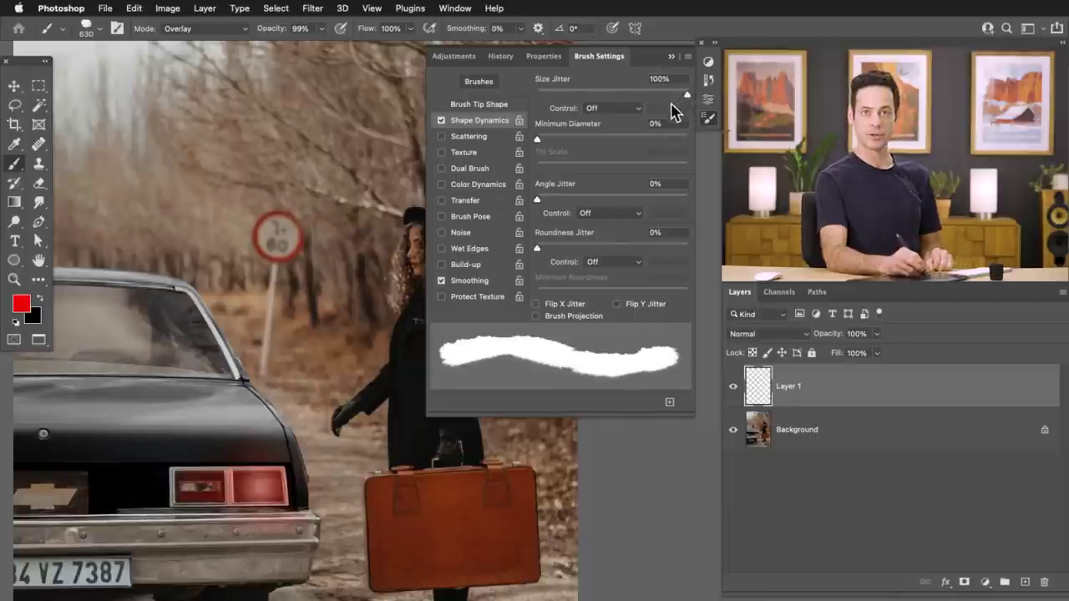
pyautogui.moveTo(105, 199)
pyautogui.mouseDown()
pyautogui.moveTo(262, 150)
pyautogui.moveTo(367, 196)
pyautogui.moveTo(151, 307)
pyautogui.mouseUp()
pyautogui.press('super+z')
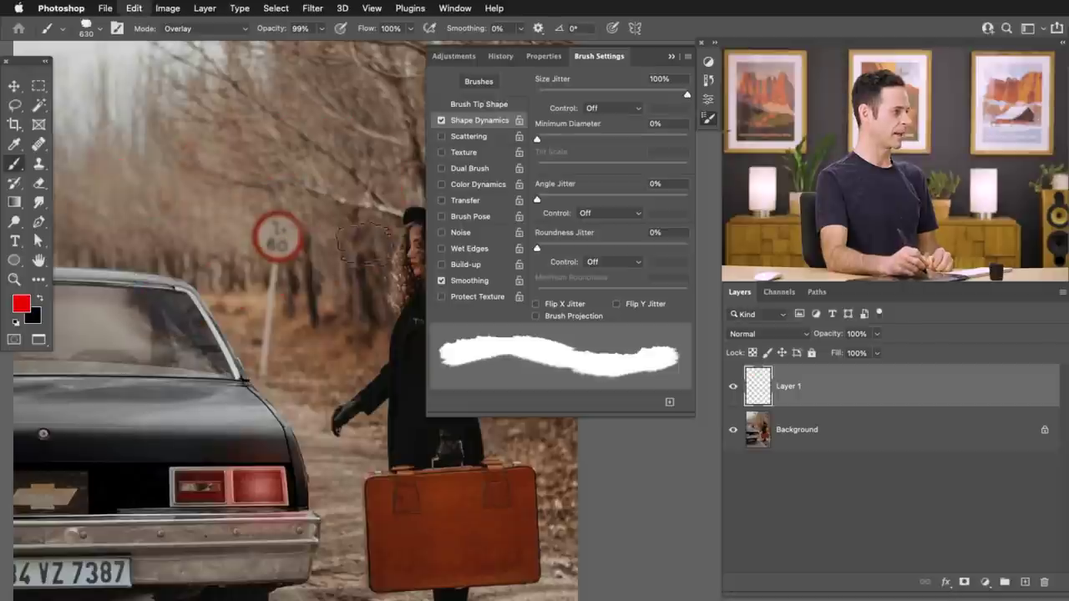
# Set the brush's Angle Jitter to 100% and undo a test stroke made with it
pyautogui.moveTo(650, 202); pyautogui.dragTo(688, 203)
pyautogui.moveTo(234, 167)
pyautogui.mouseDown()
pyautogui.moveTo(209, 209)
pyautogui.moveTo(288, 330)
pyautogui.moveTo(221, 455)
pyautogui.moveTo(334, 534)
pyautogui.moveTo(380, 522)
pyautogui.mouseUp()
pyautogui.press('super+z')
# Enable Flip X Jitter and Flip Y Jitter for the brush, undoing the test strokes painted with them
pyautogui.click(549, 306)
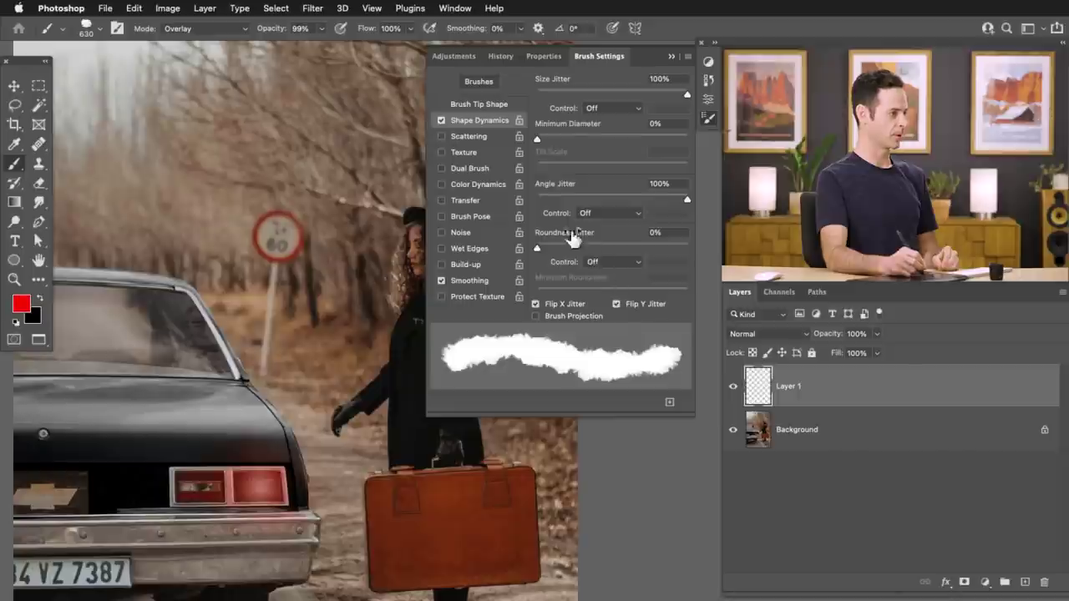
pyautogui.moveTo(278, 218)
pyautogui.mouseDown()
pyautogui.moveTo(121, 359)
pyautogui.moveTo(275, 490)
pyautogui.moveTo(276, 521)
pyautogui.mouseUp()
pyautogui.press('super+z')
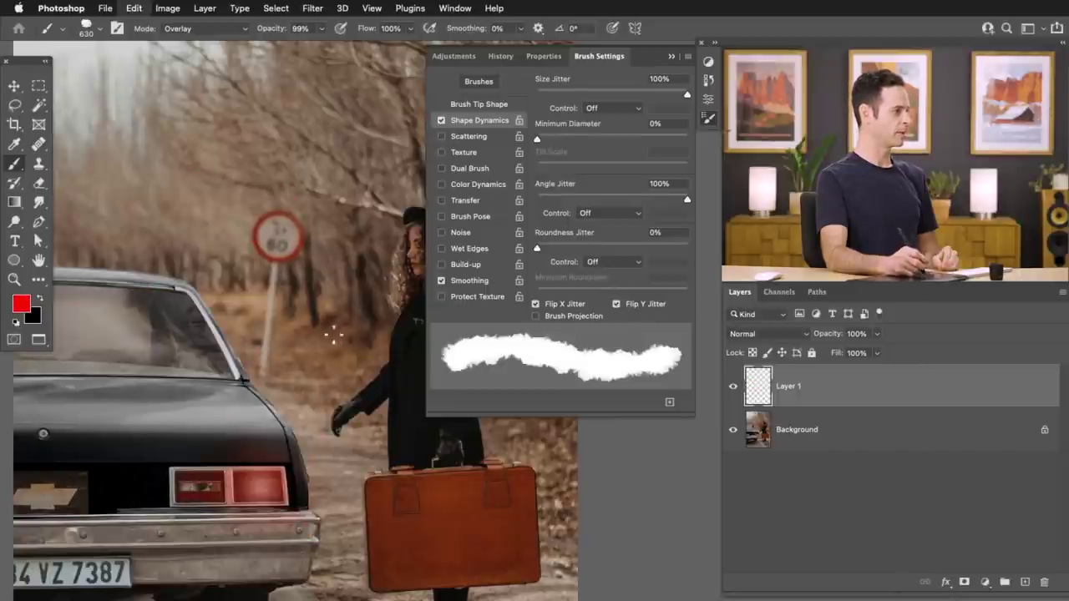
pyautogui.moveTo(283, 125)
pyautogui.mouseDown()
pyautogui.moveTo(282, 382)
pyautogui.moveTo(240, 436)
pyautogui.mouseUp()
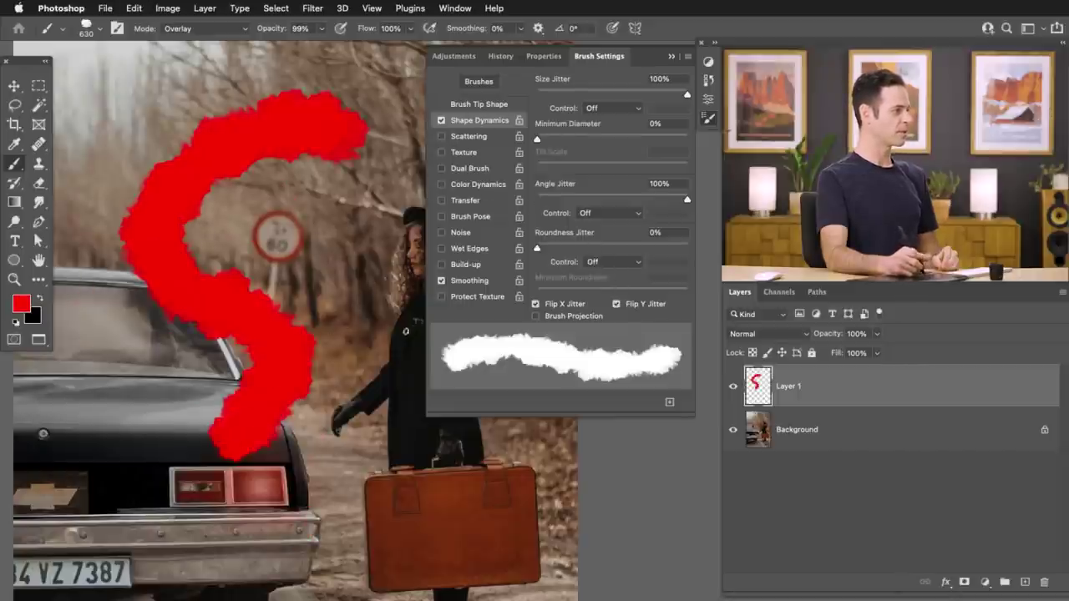
pyautogui.press('super+z')
# Set the brush tip spacing to 17% and paint test strokes over the car and the suitcase
pyautogui.click(481, 105)
pyautogui.moveTo(553, 290)
pyautogui.mouseDown()
pyautogui.moveTo(576, 291)
pyautogui.moveTo(549, 289)
pyautogui.mouseUp()
pyautogui.moveTo(284, 171)
pyautogui.mouseDown()
pyautogui.moveTo(251, 246)
pyautogui.moveTo(242, 418)
pyautogui.moveTo(197, 525)
pyautogui.mouseUp()
pyautogui.moveTo(359, 493); pyautogui.dragTo(414, 472)
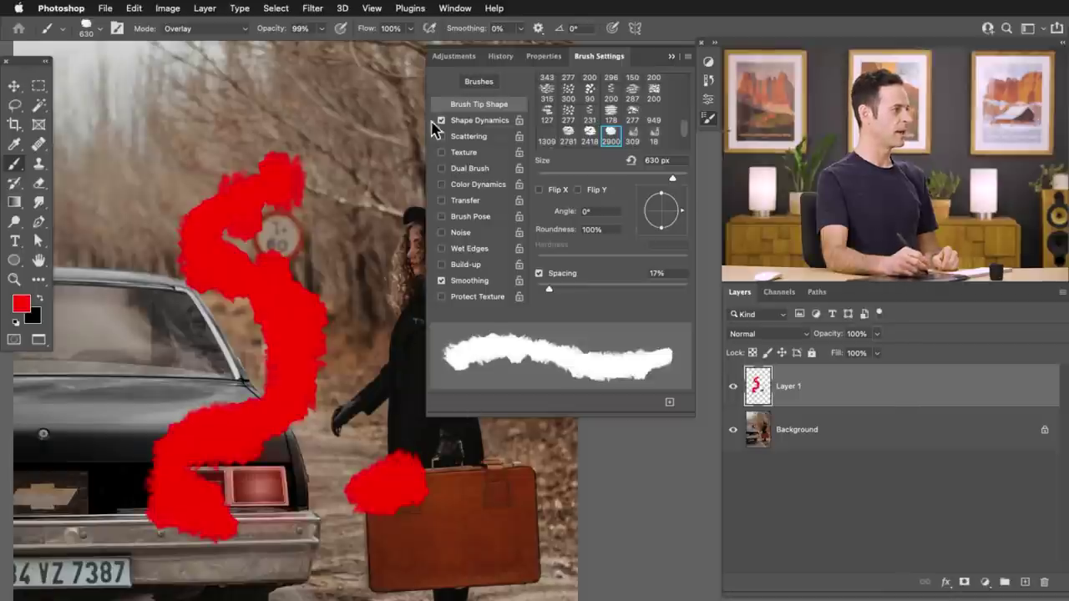
# Enable Scattering on both axes at 67%, clearing the old and new test strokes from Layer 1
pyautogui.click(455, 138)
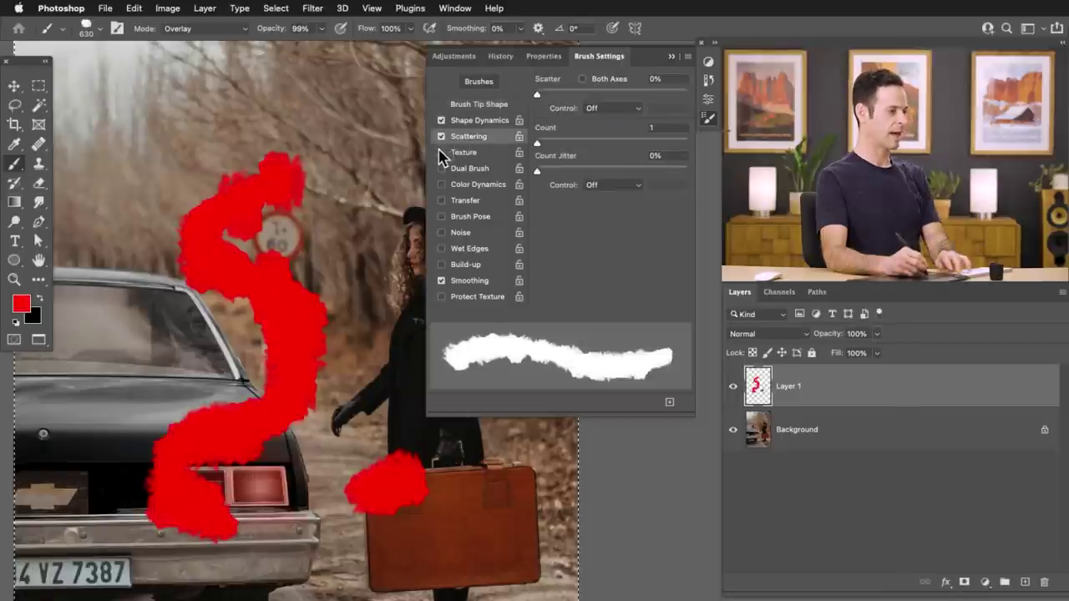
pyautogui.press('super+a')
pyautogui.press('BackSpace')
pyautogui.moveTo(545, 92); pyautogui.dragTo(553, 92)
pyautogui.moveTo(251, 177)
pyautogui.mouseDown()
pyautogui.moveTo(214, 203)
pyautogui.moveTo(262, 261)
pyautogui.moveTo(249, 222)
pyautogui.mouseUp()
pyautogui.moveTo(544, 94); pyautogui.dragTo(547, 96)
pyautogui.moveTo(330, 164)
pyautogui.mouseDown()
pyautogui.moveTo(360, 214)
pyautogui.moveTo(335, 282)
pyautogui.moveTo(338, 344)
pyautogui.moveTo(315, 397)
pyautogui.moveTo(270, 424)
pyautogui.moveTo(171, 401)
pyautogui.moveTo(230, 477)
pyautogui.mouseUp()
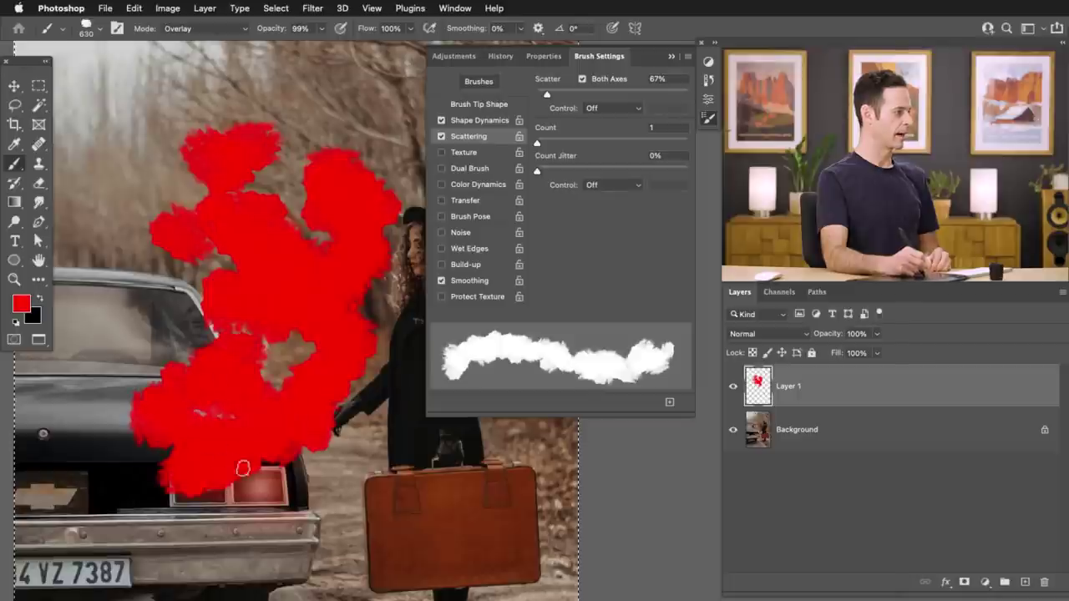
pyautogui.press('BackSpace')
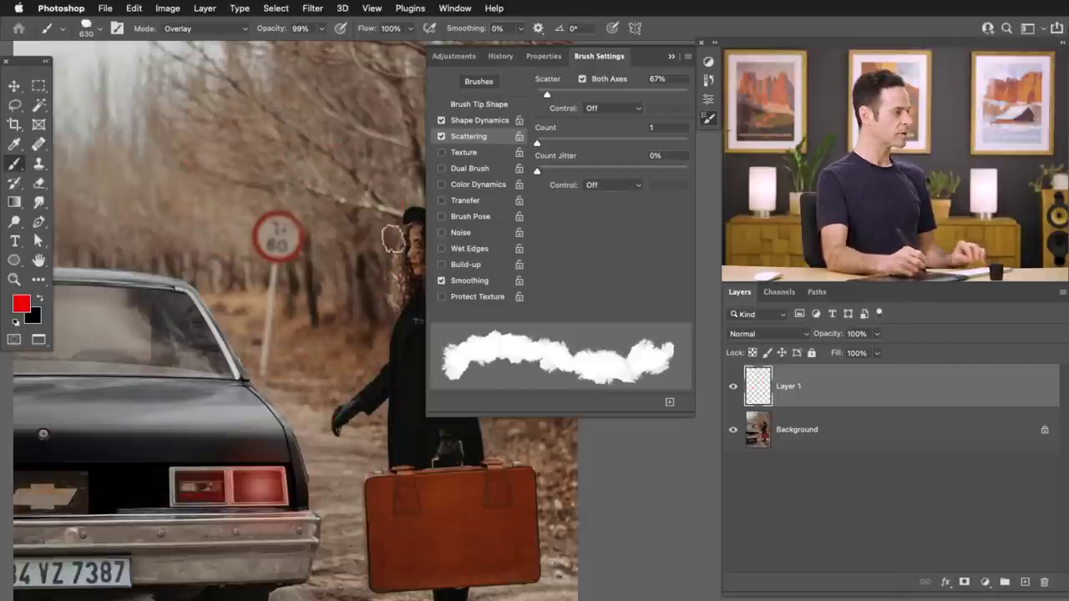
# Enable Transfer with flow controlled by Pen Pressure and paint red test strokes over the car and road sign
pyautogui.click(465, 201)
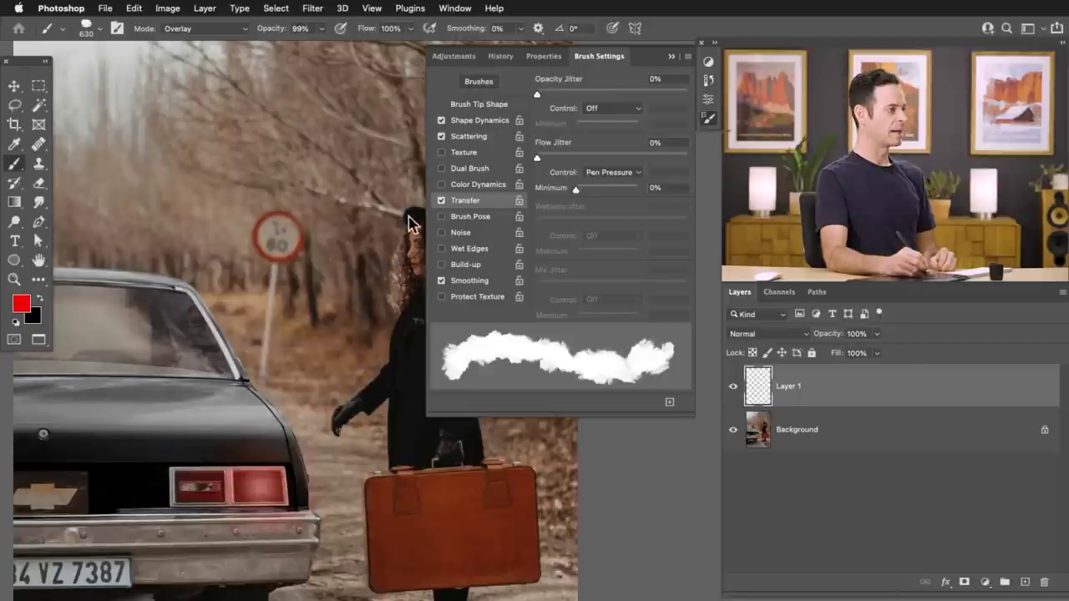
pyautogui.moveTo(280, 203)
pyautogui.mouseDown()
pyautogui.moveTo(277, 234)
pyautogui.moveTo(277, 224)
pyautogui.moveTo(181, 304)
pyautogui.moveTo(183, 331)
pyautogui.moveTo(154, 385)
pyautogui.mouseUp()
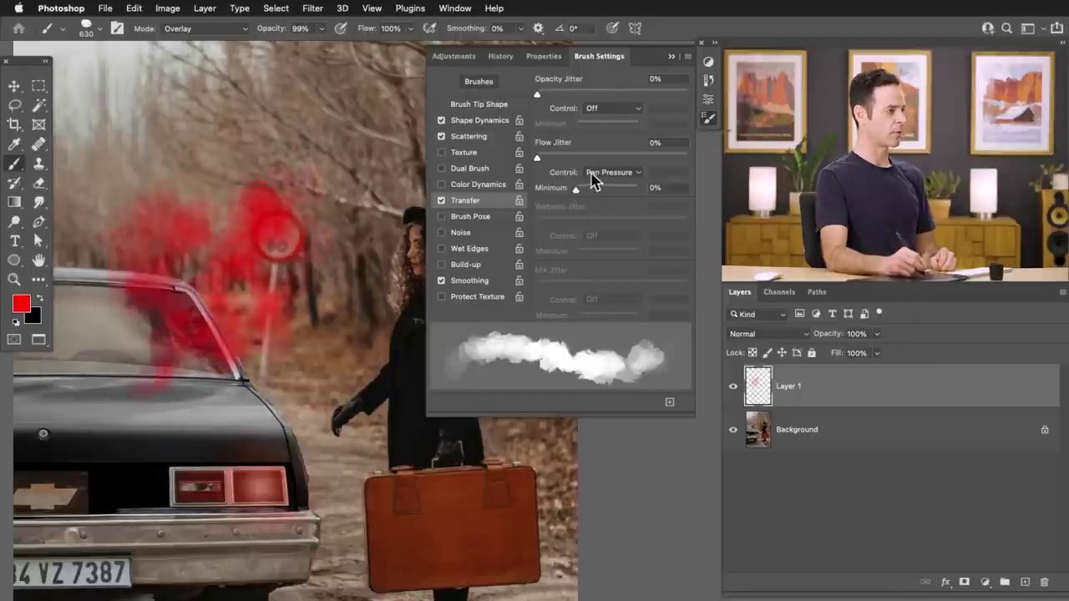
pyautogui.moveTo(284, 292)
pyautogui.mouseDown()
pyautogui.moveTo(290, 359)
pyautogui.moveTo(214, 411)
pyautogui.moveTo(185, 388)
pyautogui.moveTo(183, 330)
pyautogui.moveTo(190, 426)
pyautogui.moveTo(112, 367)
pyautogui.moveTo(125, 457)
pyautogui.moveTo(149, 324)
pyautogui.moveTo(175, 263)
pyautogui.moveTo(162, 406)
pyautogui.moveTo(161, 204)
pyautogui.moveTo(343, 192)
pyautogui.moveTo(310, 232)
pyautogui.moveTo(301, 401)
pyautogui.moveTo(282, 449)
pyautogui.moveTo(176, 490)
pyautogui.moveTo(152, 380)
pyautogui.moveTo(112, 370)
pyautogui.moveTo(84, 492)
pyautogui.moveTo(102, 468)
pyautogui.moveTo(194, 494)
pyautogui.moveTo(106, 463)
pyautogui.moveTo(176, 405)
pyautogui.mouseUp()
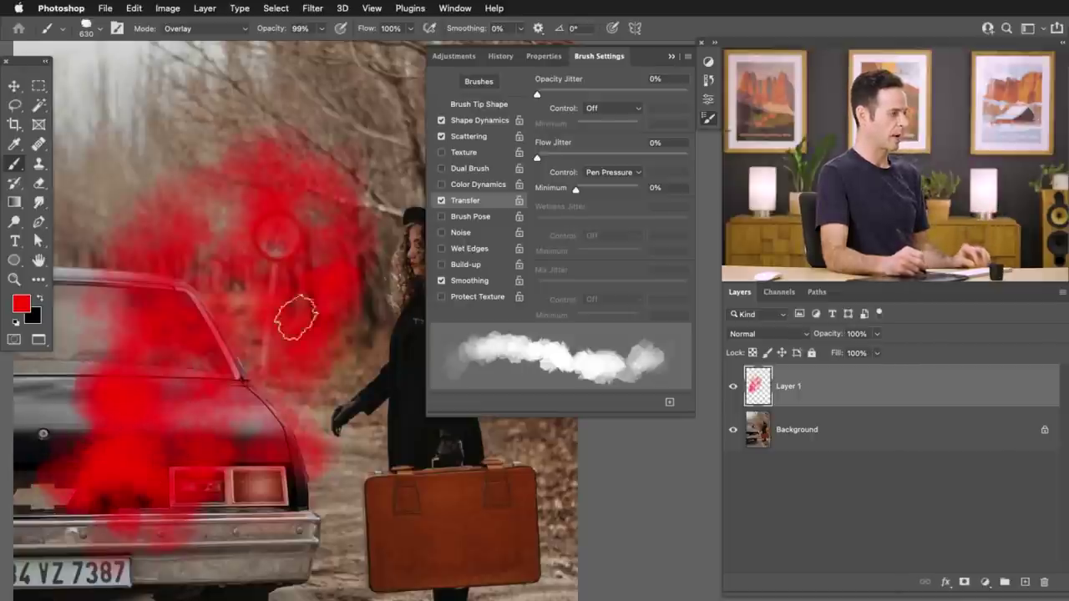
# Turn off the Flow Jitter control, set Flow Jitter to 21% and brush flow to 20%, and paint test strokes over the trees
pyautogui.click(600, 174)
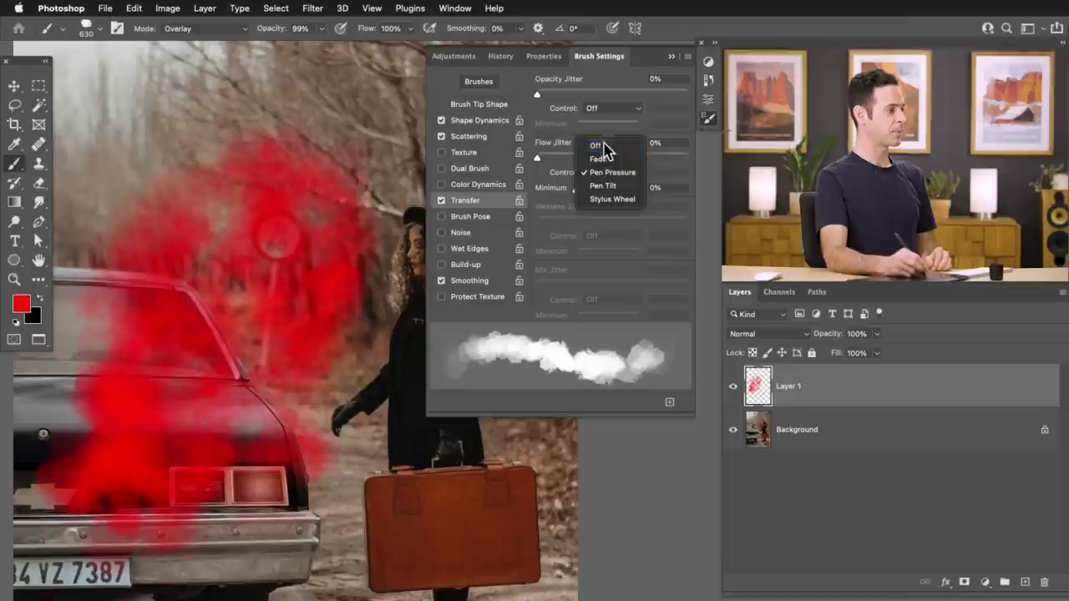
pyautogui.click(602, 146)
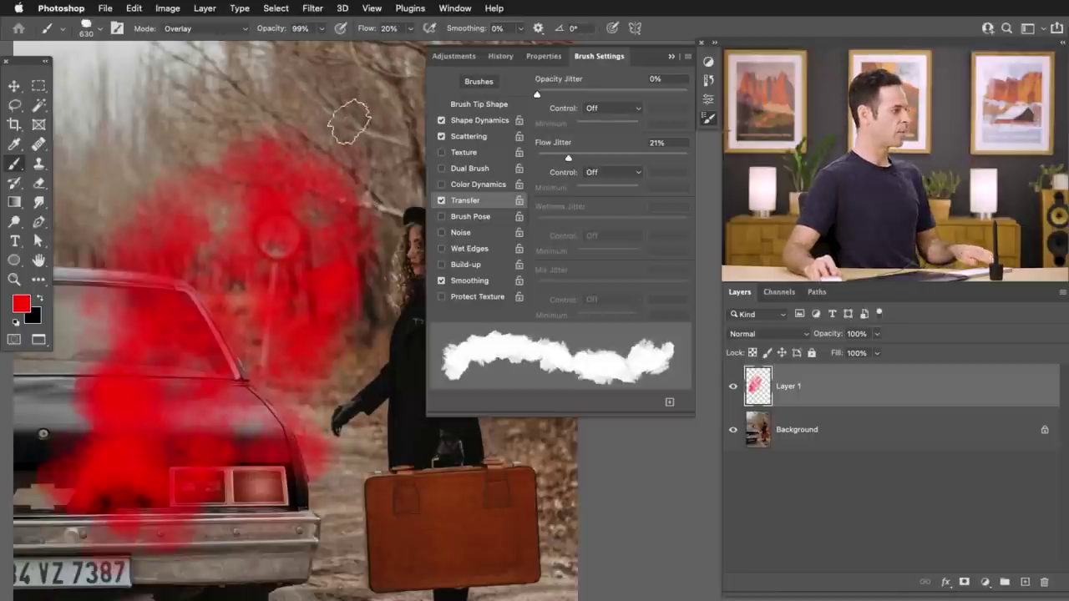
pyautogui.moveTo(358, 91)
pyautogui.mouseDown()
pyautogui.moveTo(384, 178)
pyautogui.moveTo(375, 221)
pyautogui.mouseUp()
pyautogui.moveTo(210, 101)
pyautogui.mouseDown()
pyautogui.moveTo(187, 148)
pyautogui.moveTo(147, 139)
pyautogui.moveTo(107, 219)
pyautogui.mouseUp()
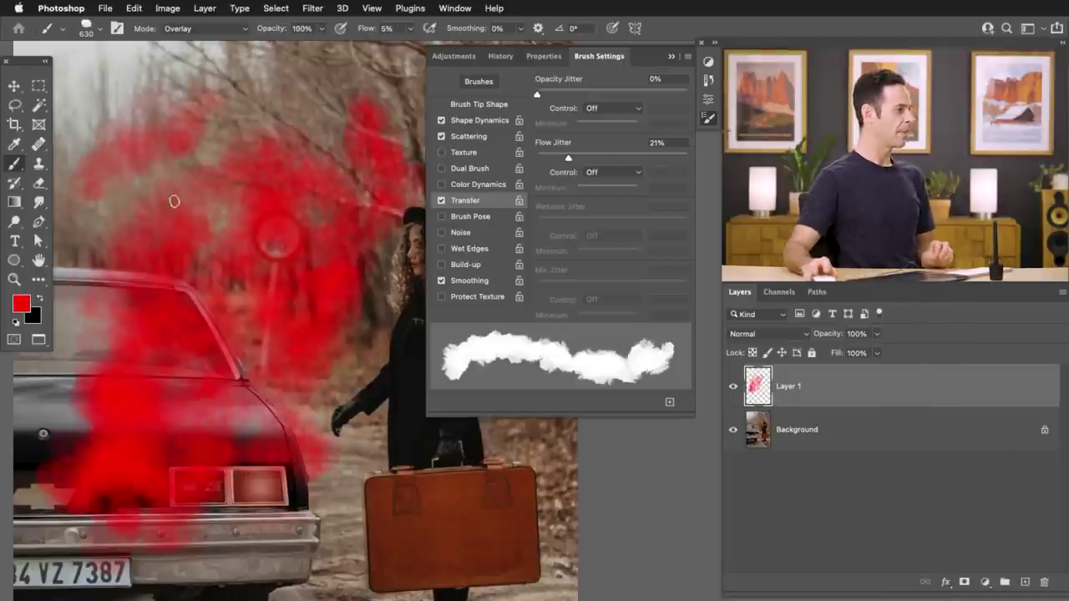
# Test the brush at 100% opacity and 5% flow with strokes over the trees, woman and suitcase, enlarging it to 700 px
pyautogui.moveTo(268, 128)
pyautogui.mouseDown()
pyautogui.moveTo(226, 126)
pyautogui.moveTo(237, 305)
pyautogui.mouseUp()
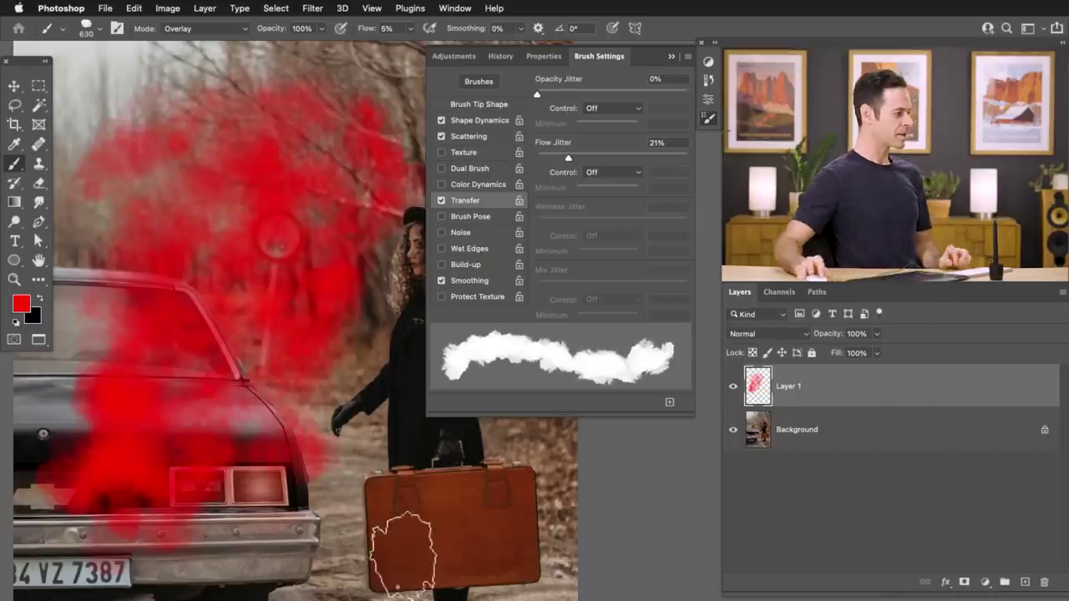
pyautogui.moveTo(310, 501)
pyautogui.mouseDown()
pyautogui.moveTo(456, 525)
pyautogui.moveTo(392, 435)
pyautogui.moveTo(359, 450)
pyautogui.mouseUp()
pyautogui.moveTo(448, 442); pyautogui.dragTo(402, 427)
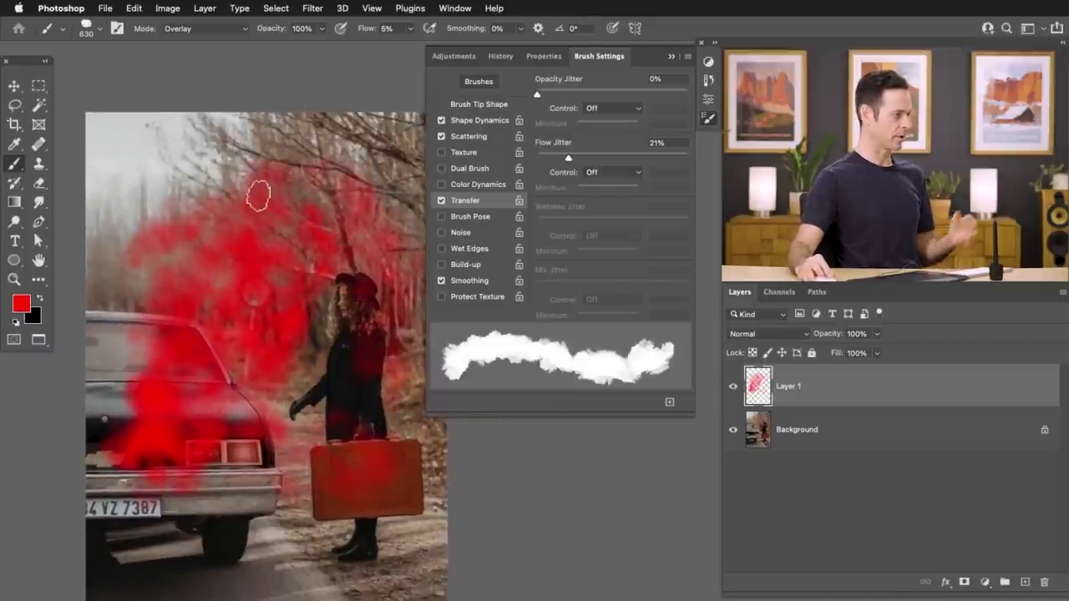
pyautogui.moveTo(266, 180)
pyautogui.mouseDown()
pyautogui.moveTo(183, 223)
pyautogui.moveTo(223, 167)
pyautogui.moveTo(179, 208)
pyautogui.moveTo(134, 183)
pyautogui.moveTo(105, 292)
pyautogui.moveTo(163, 261)
pyautogui.moveTo(182, 309)
pyautogui.mouseUp()
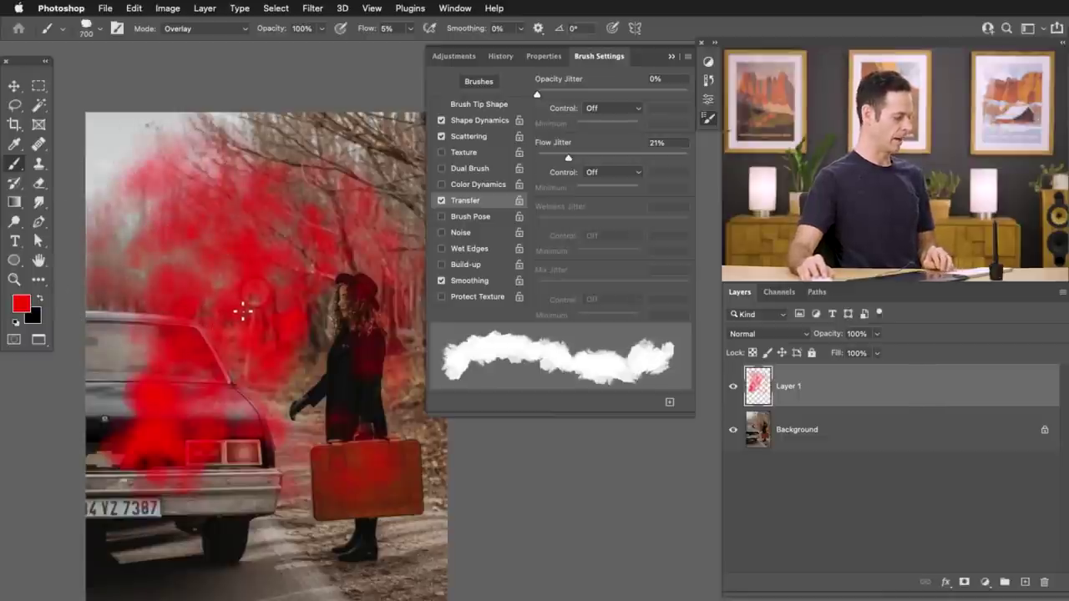
# Save the brush as a new preset named "PHLEARN Fog", capturing the brush size but not the tool settings
pyautogui.click(689, 56)
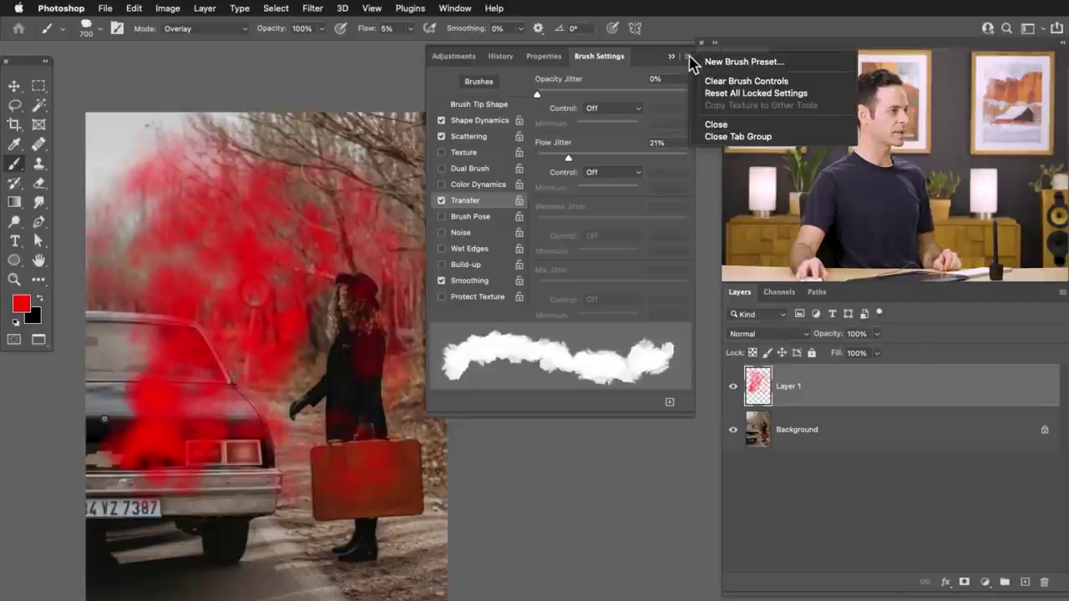
pyautogui.click(711, 64)
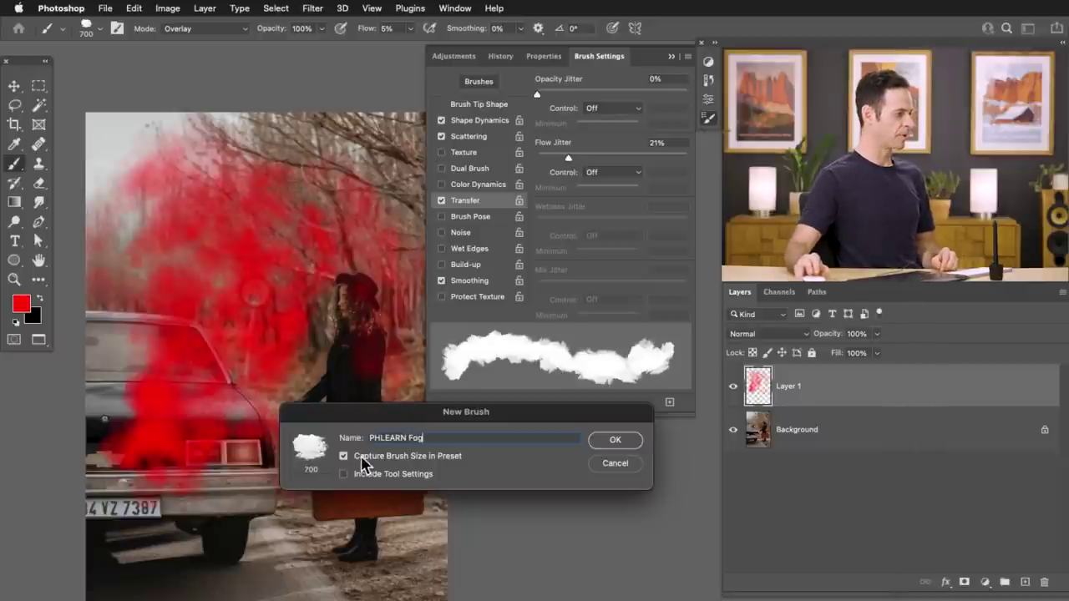
pyautogui.click(615, 440)
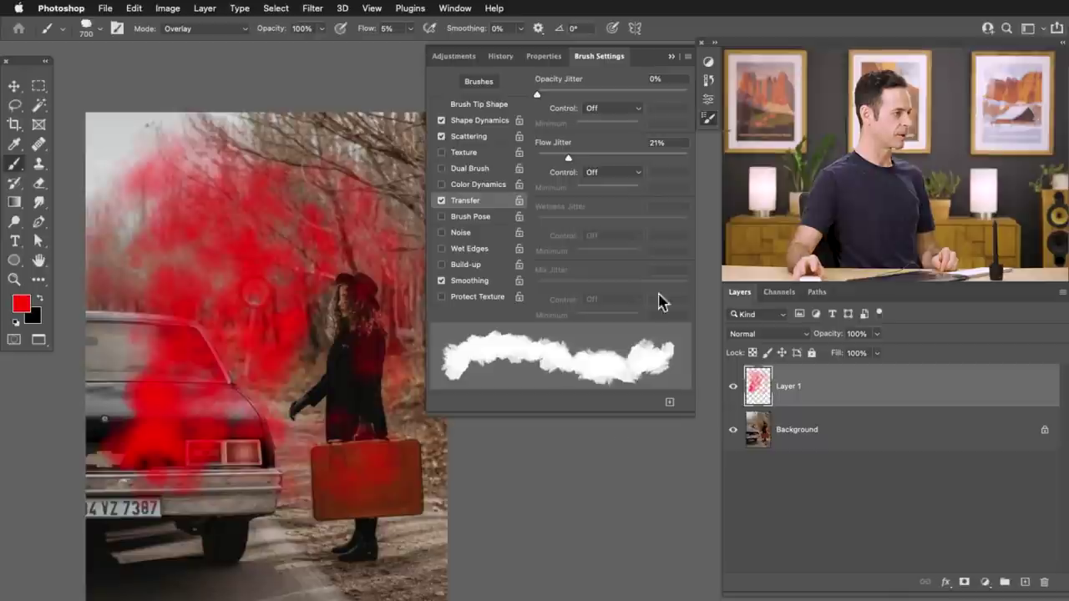
# Close the brush settings, clear all the red test paint from Layer 1 and deselect
pyautogui.click(712, 124)
pyautogui.press('super+a')
pyautogui.press('Delete')
pyautogui.press('super+d')
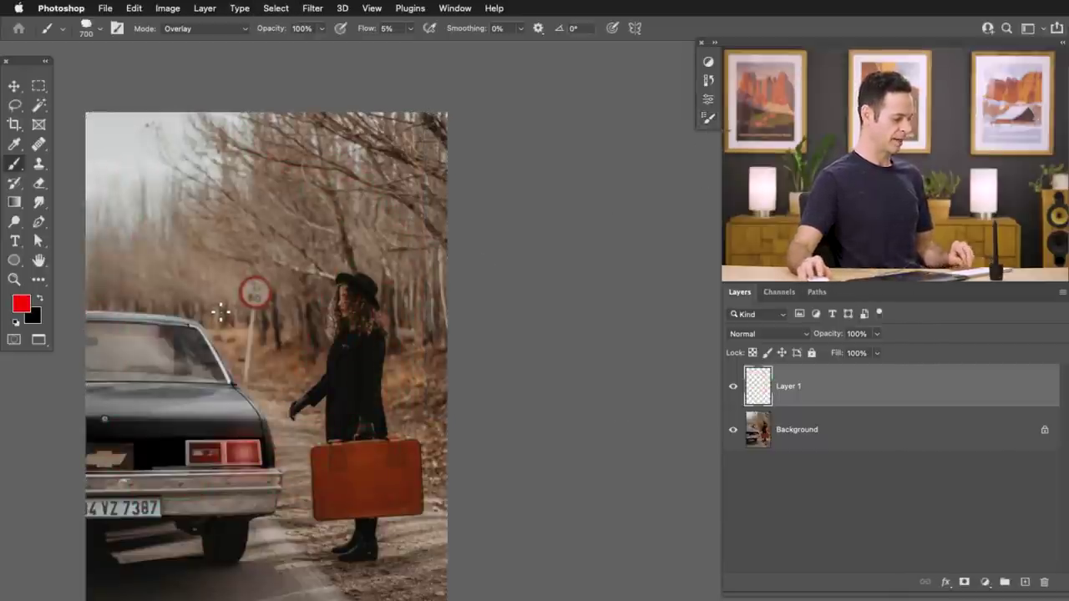
# Switch to default colors with white in the foreground and paint fog around the trees, road sign, car and woman, enlarging the brush to 1890 px
pyautogui.press('d')
pyautogui.moveTo(221, 312)
pyautogui.mouseDown()
pyautogui.moveTo(231, 317)
pyautogui.moveTo(219, 305)
pyautogui.moveTo(273, 283)
pyautogui.mouseUp()
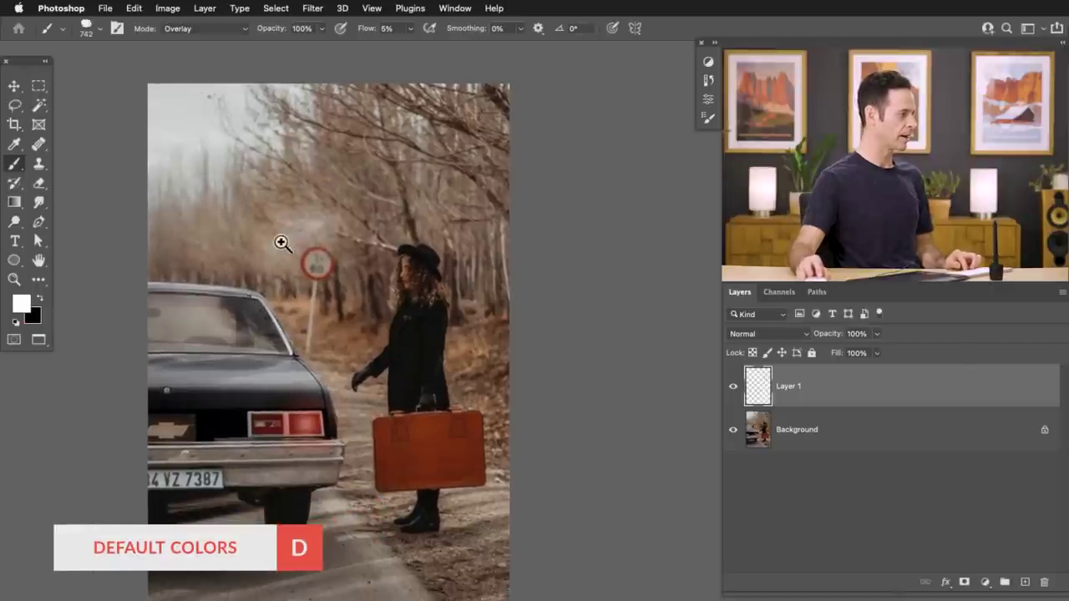
pyautogui.click(281, 242)
pyautogui.moveTo(258, 175)
pyautogui.mouseDown()
pyautogui.moveTo(129, 265)
pyautogui.moveTo(246, 282)
pyautogui.moveTo(222, 275)
pyautogui.moveTo(96, 296)
pyautogui.moveTo(231, 294)
pyautogui.moveTo(178, 275)
pyautogui.moveTo(330, 246)
pyautogui.mouseUp()
pyautogui.moveTo(293, 299)
pyautogui.mouseDown()
pyautogui.moveTo(334, 296)
pyautogui.moveTo(159, 217)
pyautogui.moveTo(258, 213)
pyautogui.moveTo(359, 117)
pyautogui.moveTo(409, 163)
pyautogui.moveTo(125, 188)
pyautogui.moveTo(113, 284)
pyautogui.moveTo(105, 204)
pyautogui.moveTo(305, 150)
pyautogui.moveTo(329, 275)
pyautogui.moveTo(282, 337)
pyautogui.moveTo(211, 337)
pyautogui.mouseUp()
pyautogui.moveTo(316, 346); pyautogui.dragTo(394, 350)
pyautogui.moveTo(461, 321); pyautogui.dragTo(415, 320)
pyautogui.press('super+d')
pyautogui.moveTo(337, 304)
pyautogui.mouseDown()
pyautogui.moveTo(305, 316)
pyautogui.moveTo(295, 264)
pyautogui.moveTo(343, 288)
pyautogui.moveTo(350, 334)
pyautogui.moveTo(314, 297)
pyautogui.moveTo(374, 344)
pyautogui.moveTo(353, 288)
pyautogui.moveTo(385, 334)
pyautogui.moveTo(415, 338)
pyautogui.moveTo(436, 242)
pyautogui.moveTo(412, 313)
pyautogui.moveTo(417, 326)
pyautogui.moveTo(449, 325)
pyautogui.moveTo(449, 338)
pyautogui.moveTo(412, 355)
pyautogui.moveTo(454, 316)
pyautogui.moveTo(439, 351)
pyautogui.moveTo(362, 298)
pyautogui.moveTo(299, 320)
pyautogui.moveTo(314, 318)
pyautogui.moveTo(313, 269)
pyautogui.moveTo(388, 259)
pyautogui.moveTo(409, 231)
pyautogui.moveTo(507, 319)
pyautogui.moveTo(345, 230)
pyautogui.moveTo(318, 278)
pyautogui.mouseUp()
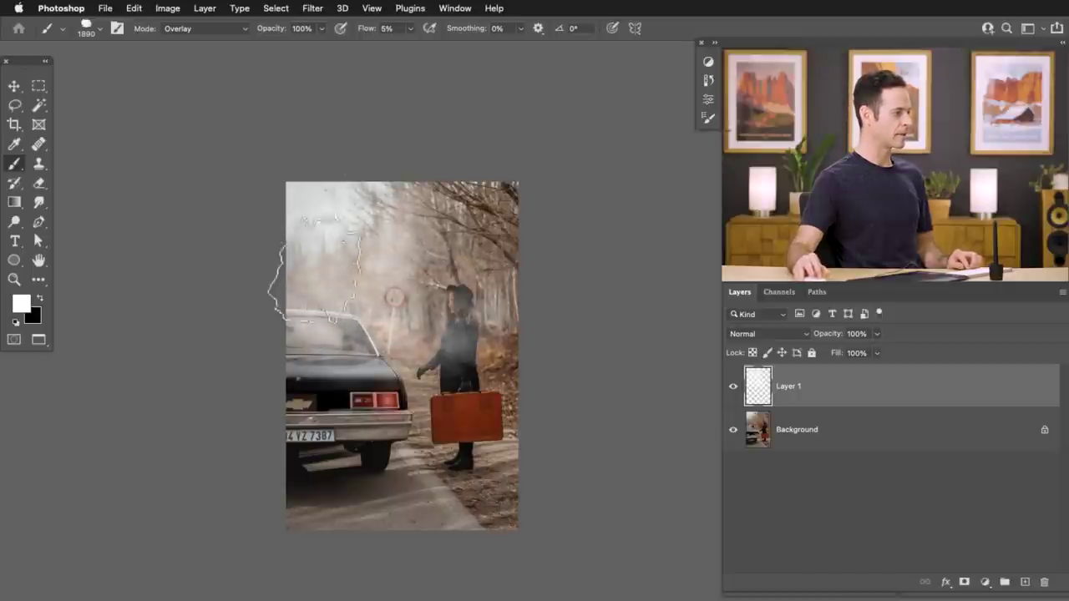
# Inspect the fog over the woman's coat up close, comparing it with Layer 1 hidden and shown
pyautogui.moveTo(461, 349)
pyautogui.mouseDown()
pyautogui.moveTo(542, 294)
pyautogui.moveTo(547, 279)
pyautogui.mouseUp()
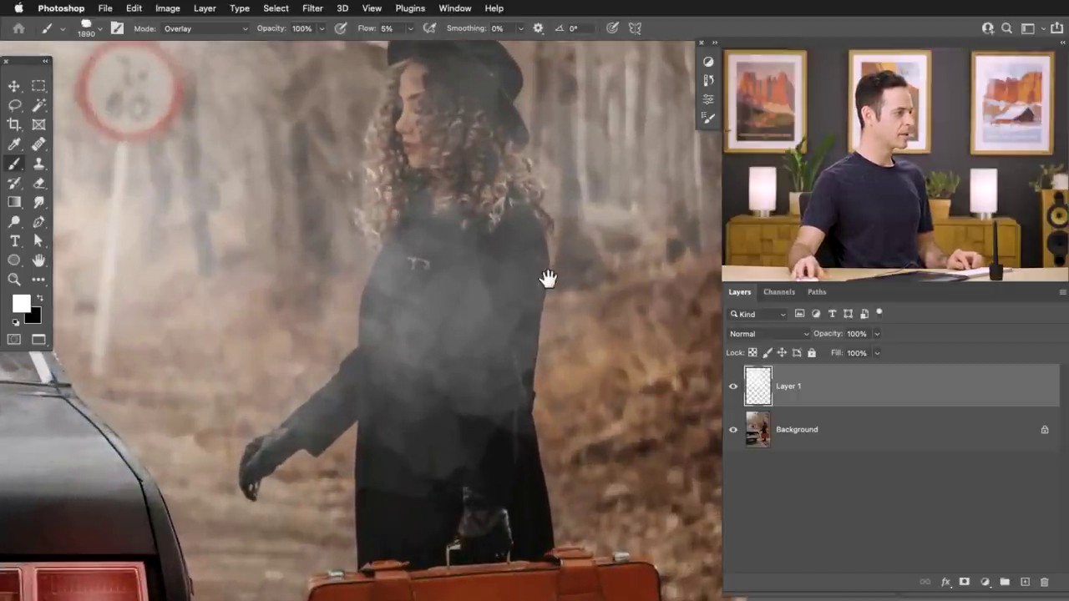
pyautogui.moveTo(355, 307); pyautogui.dragTo(528, 292)
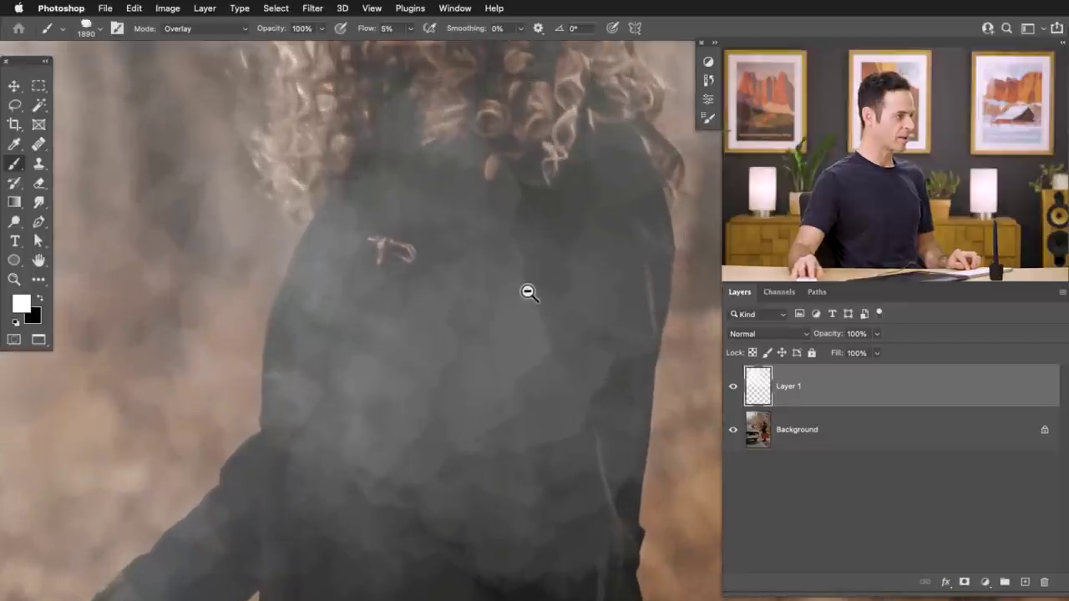
pyautogui.click(733, 387)
pyautogui.click(733, 386)
# Apply a Gaussian Blur with a radius of 7.2 pixels to the fog on Layer 1
pyautogui.keyDown('super'); pyautogui.click(757, 386); pyautogui.keyUp('super')
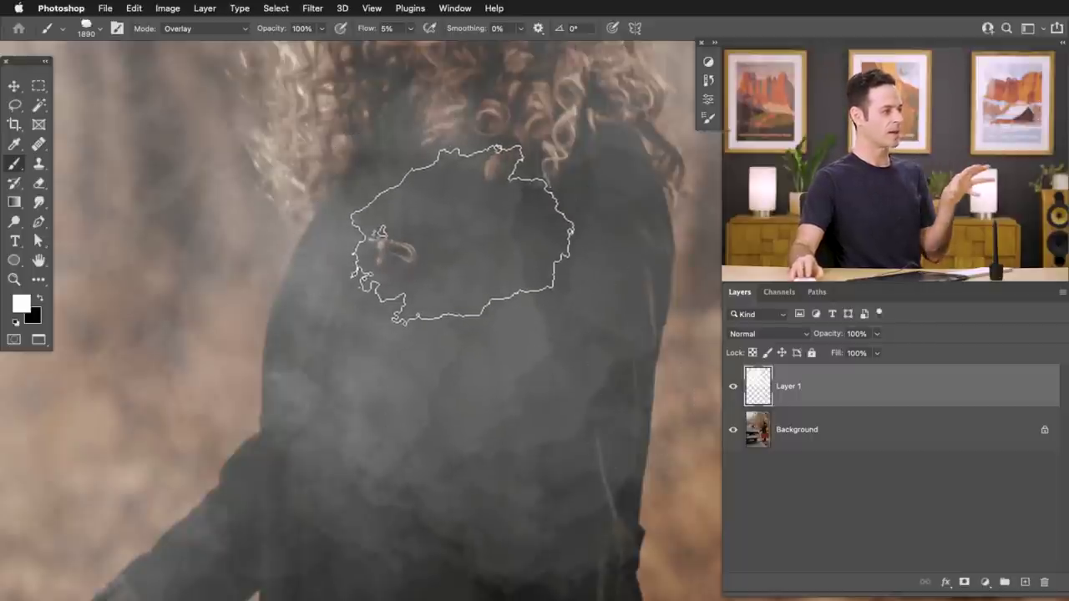
pyautogui.click(315, 8)
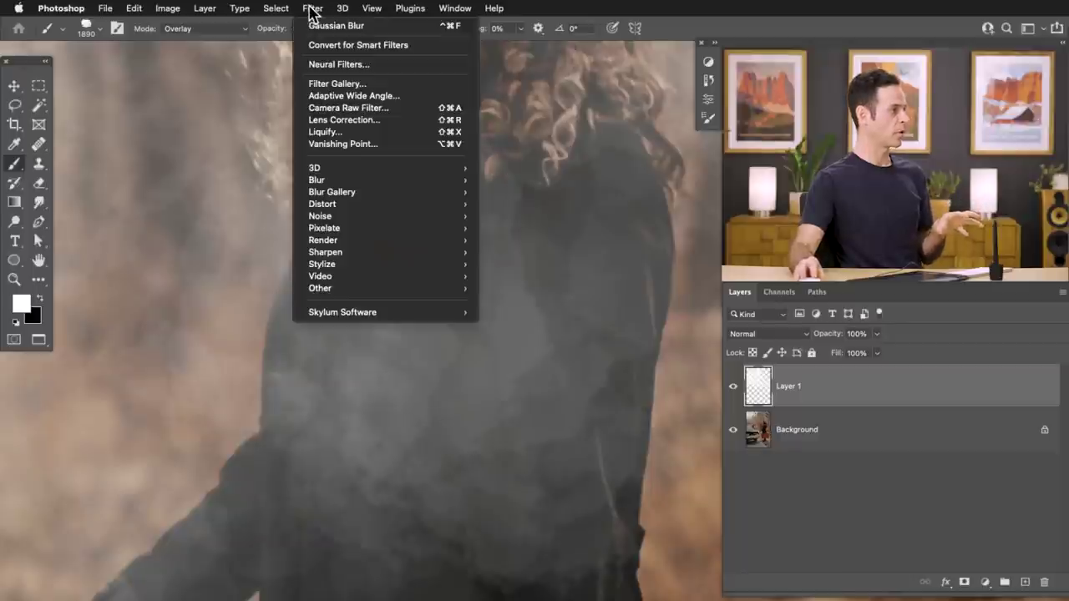
pyautogui.moveTo(334, 182)
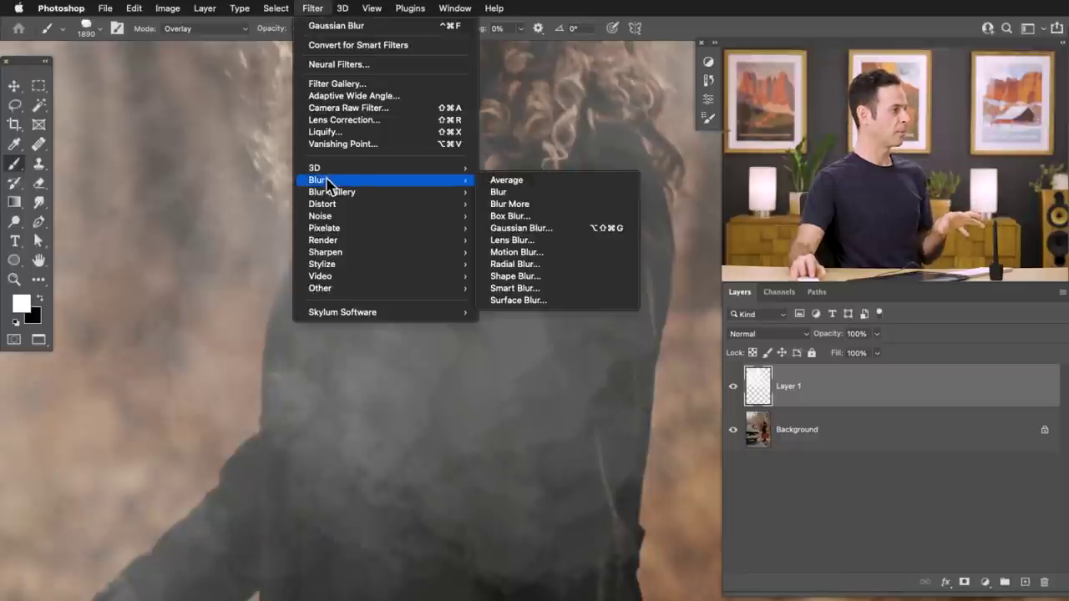
pyautogui.click(526, 228)
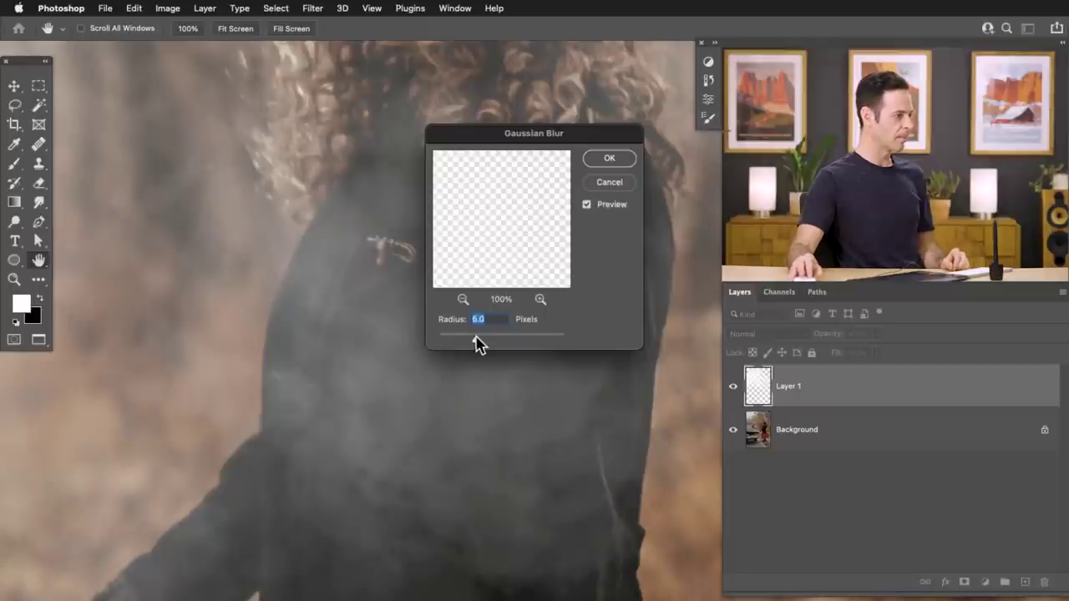
pyautogui.moveTo(493, 344); pyautogui.dragTo(456, 345)
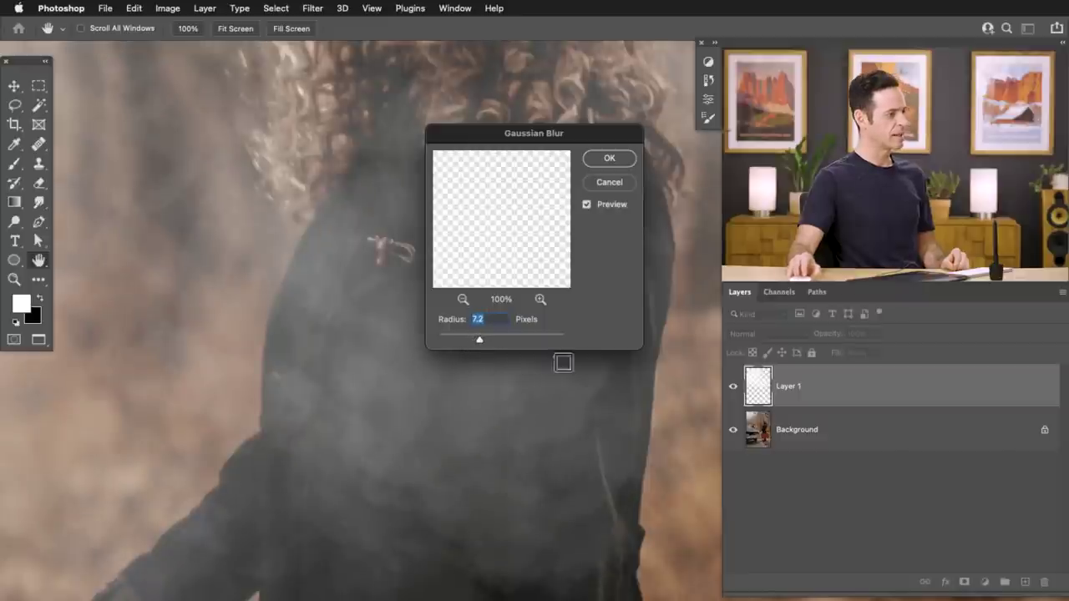
pyautogui.click(607, 159)
# Apply the same Gaussian Blur to Layer 1 a second time to soften the fog over the woman's coat further
pyautogui.press('b')
pyautogui.scroll(-5, 561, 422)
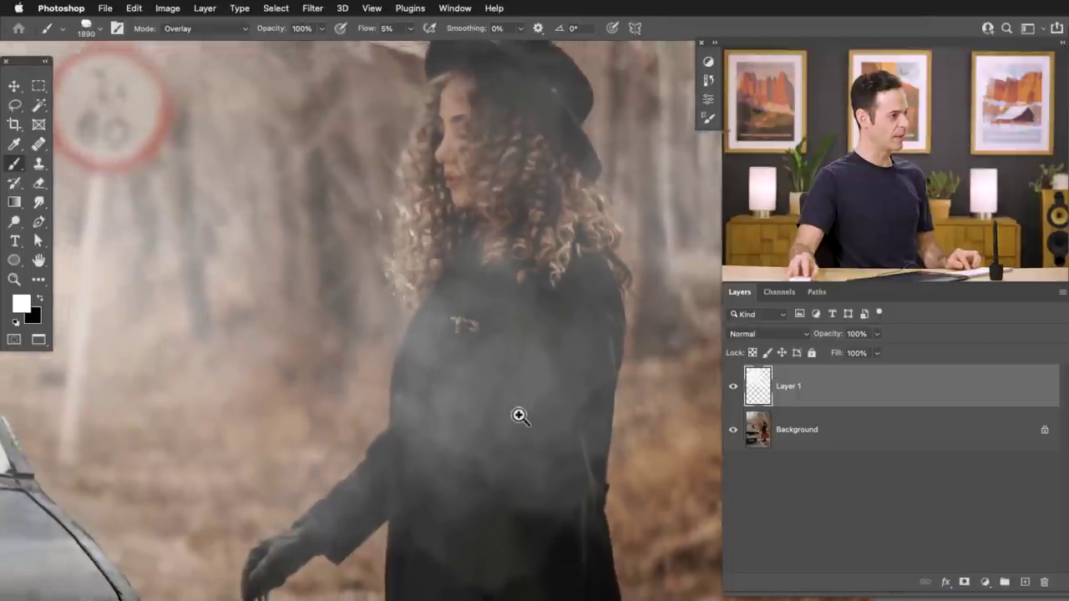
pyautogui.moveTo(495, 448); pyautogui.dragTo(444, 401)
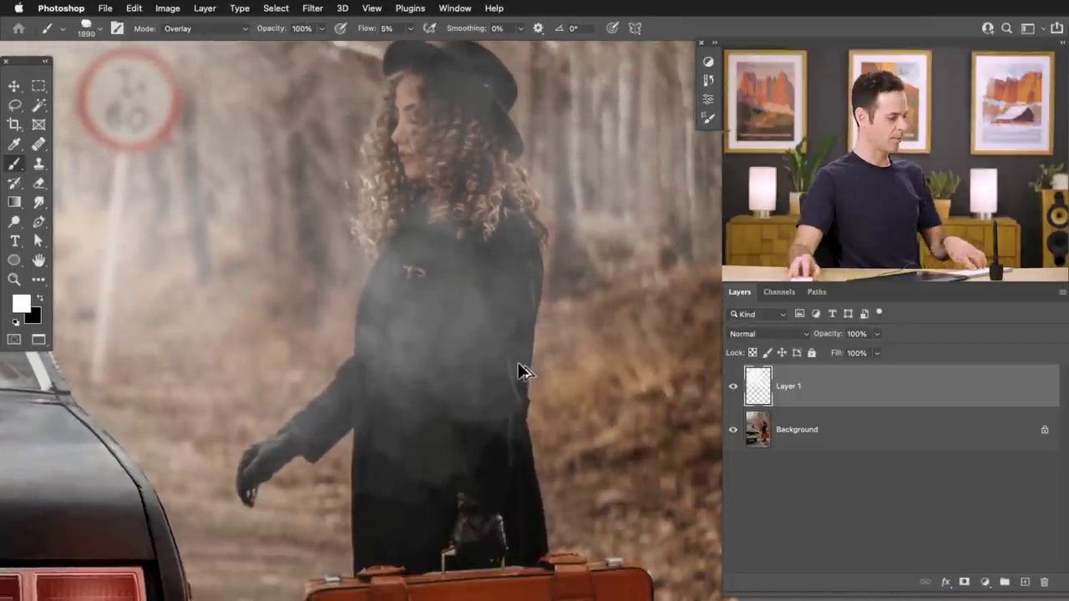
pyautogui.press('ctrl+alt+super+f')
pyautogui.click(609, 157)
pyautogui.press('b')
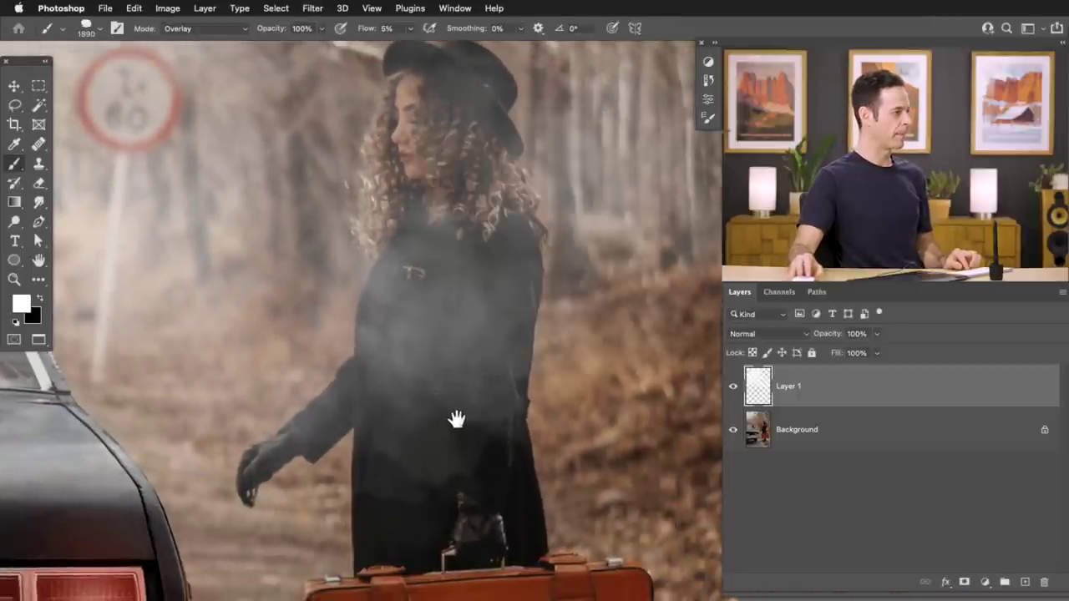
# Compare the whole photo with and without the fog, leaving Layer 1 hidden and the Background layer selected
pyautogui.scroll(-5, 410, 377)
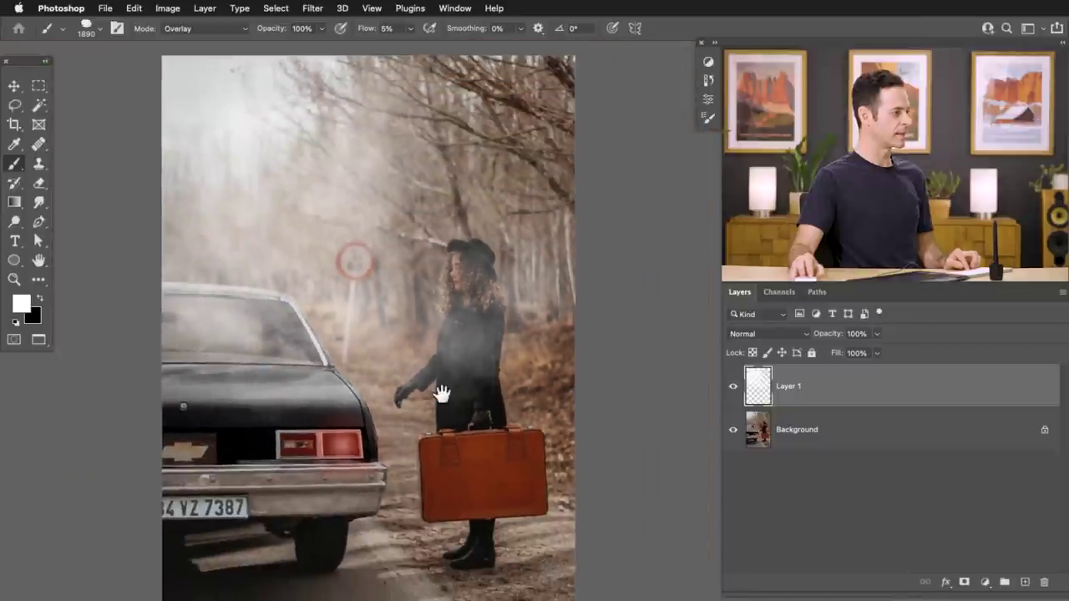
pyautogui.moveTo(441, 395); pyautogui.dragTo(516, 402)
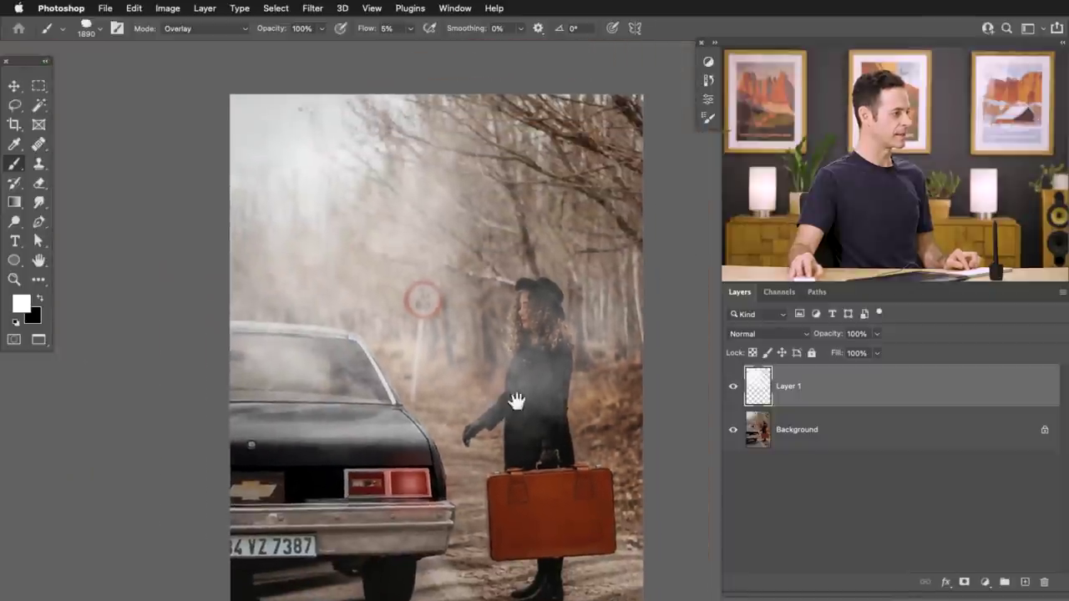
pyautogui.click(731, 388)
pyautogui.click(731, 388)
pyautogui.click(731, 387)
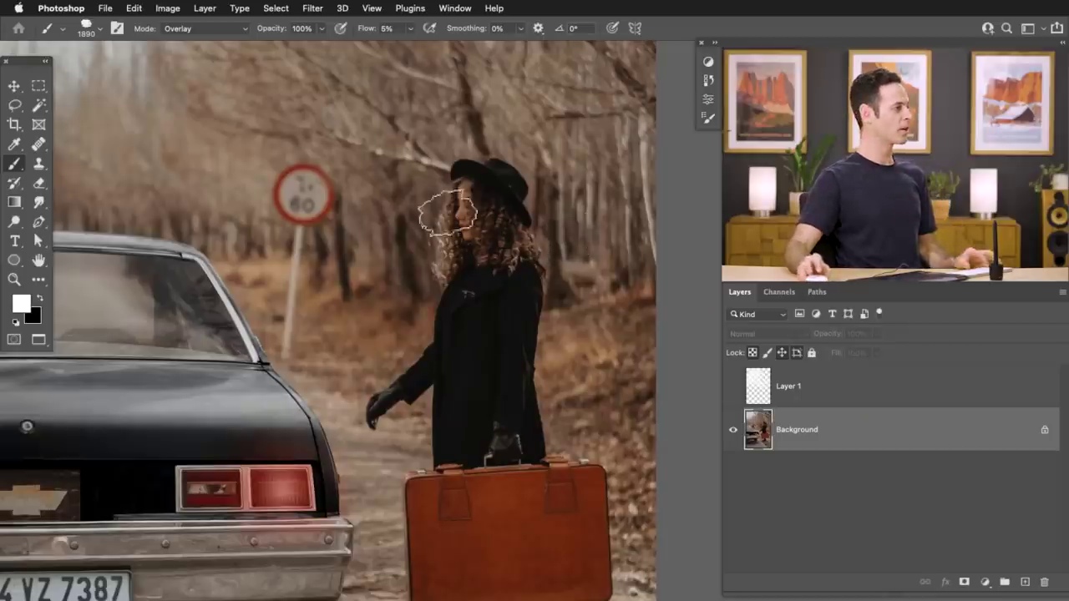
# Run Focus Area on the Background with an in-focus range of 4.23, output to New Layer with Layer Mask, and open Select and Mask
pyautogui.click(274, 9)
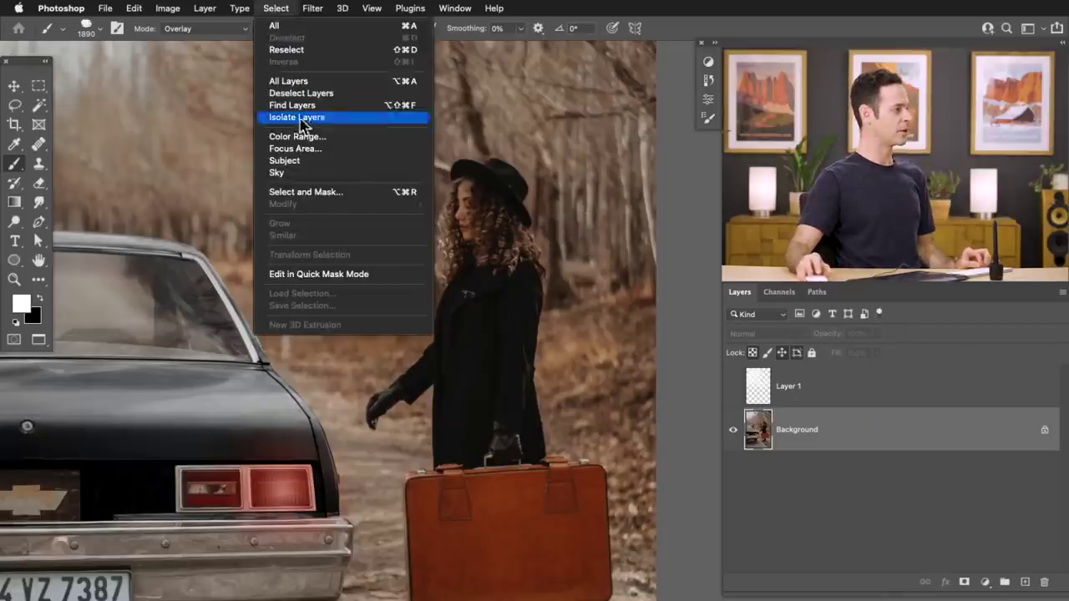
pyautogui.click(315, 157)
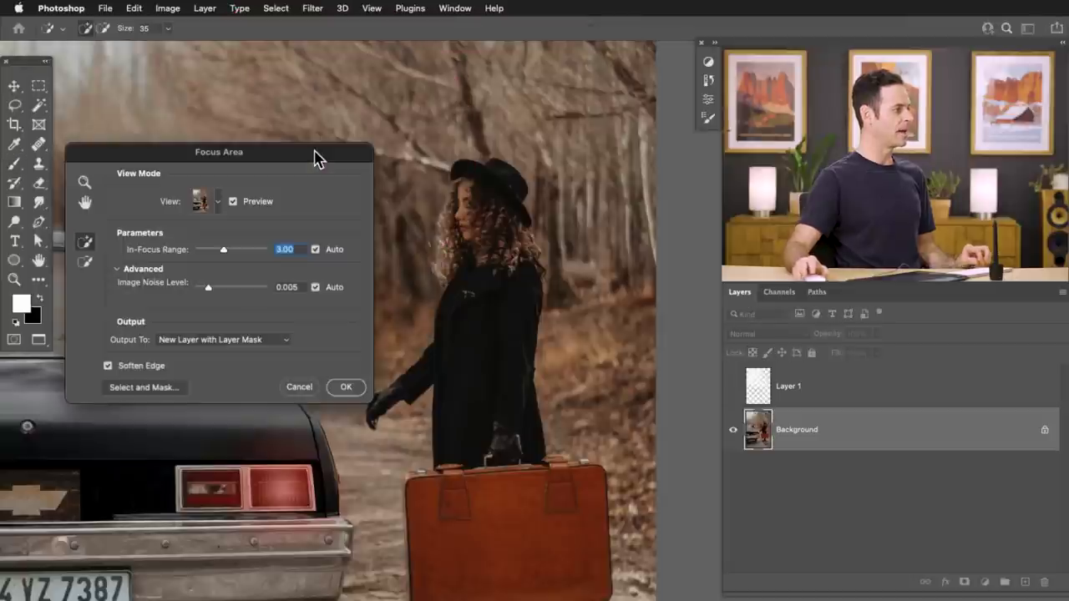
pyautogui.press('super+0')
pyautogui.moveTo(453, 261); pyautogui.dragTo(537, 257)
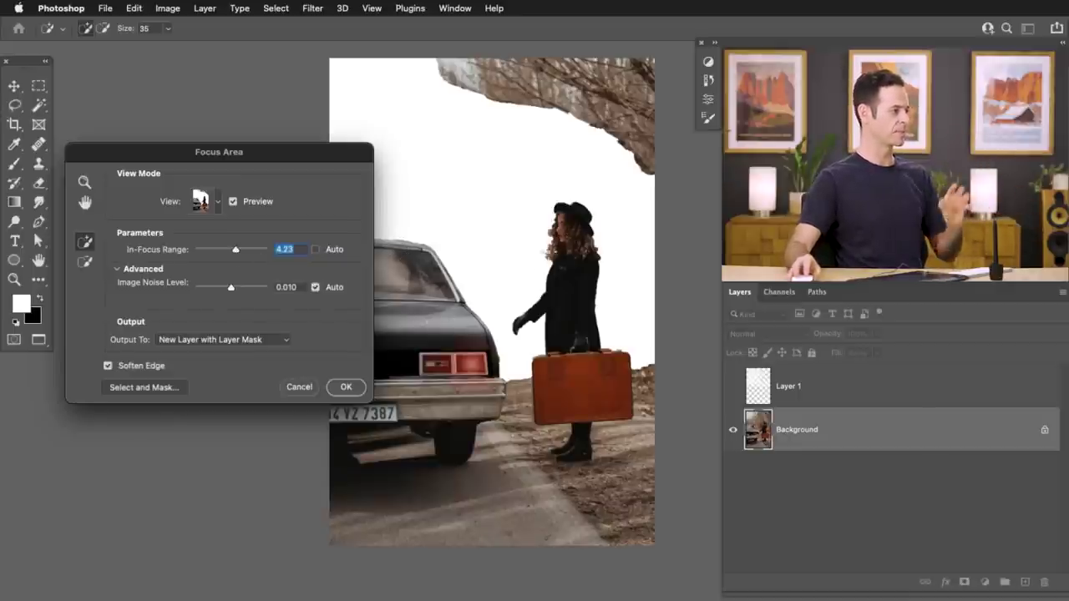
pyautogui.click(223, 342)
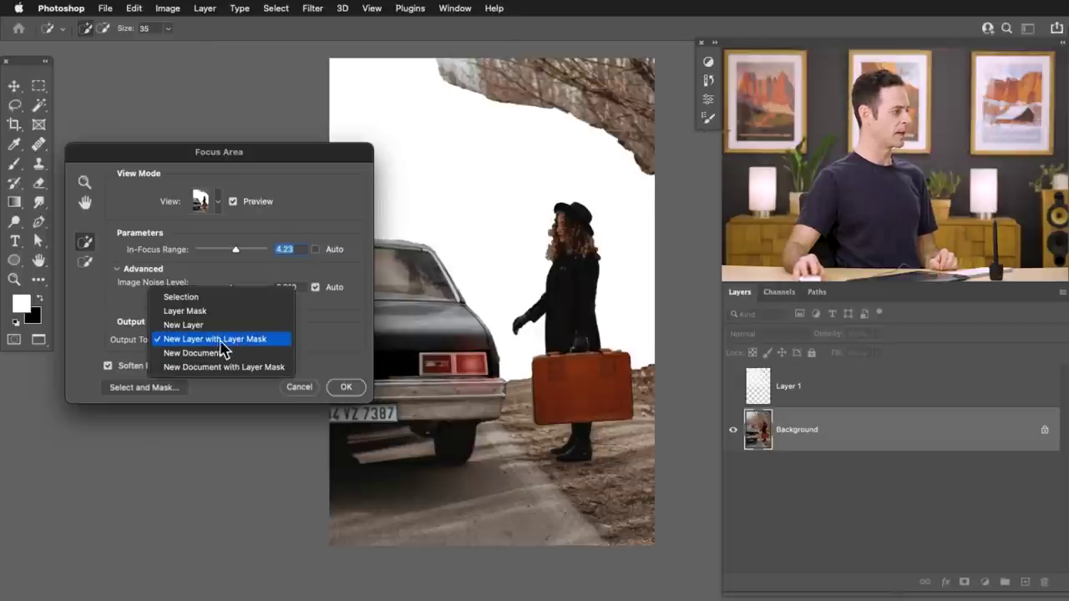
pyautogui.click(253, 346)
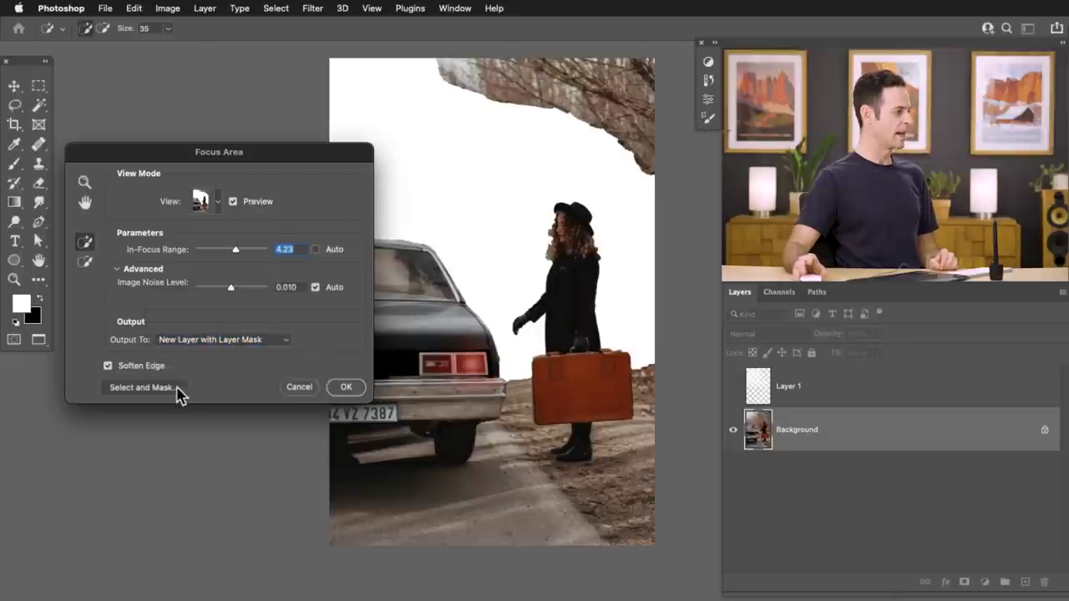
pyautogui.click(142, 388)
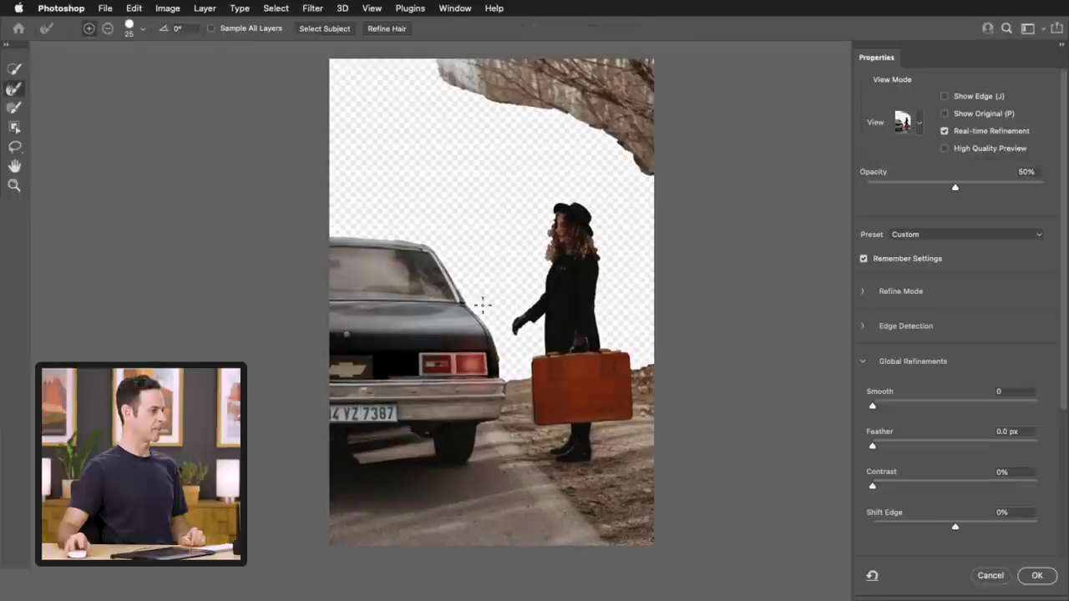
# Refine the mask edge along both sides of the woman's curly hair using the Refine Edge Brush at size 25
pyautogui.moveTo(559, 241); pyautogui.dragTo(670, 196)
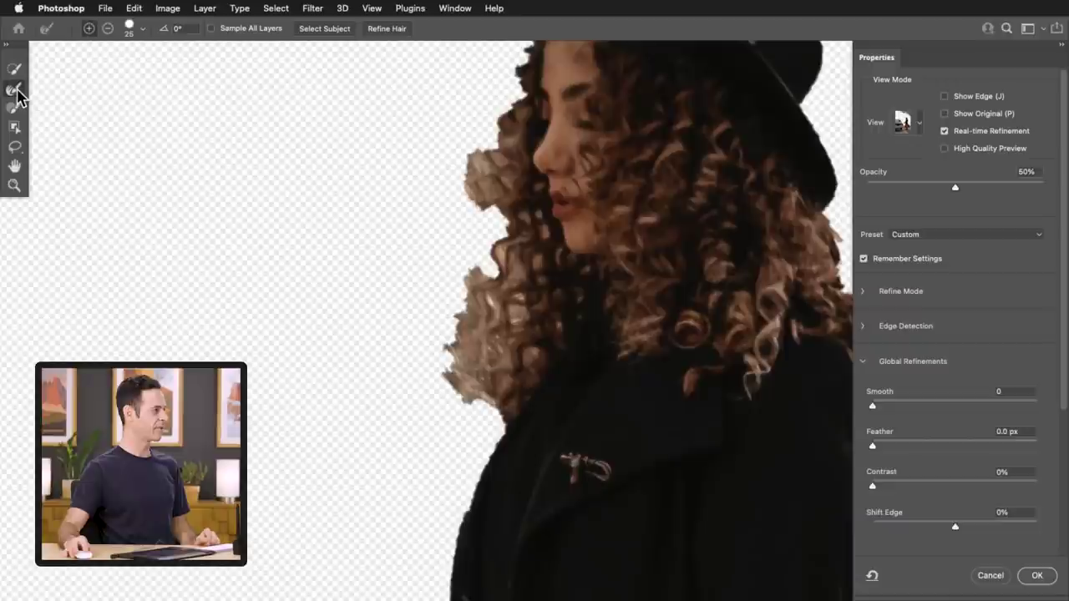
pyautogui.moveTo(469, 284); pyautogui.dragTo(481, 274)
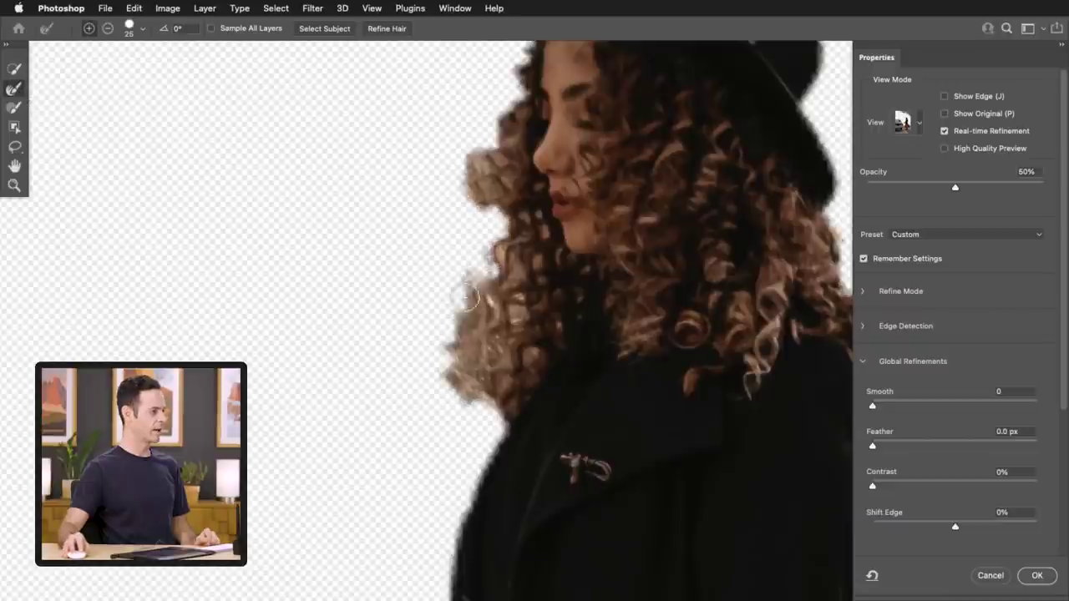
pyautogui.moveTo(511, 435)
pyautogui.mouseDown()
pyautogui.moveTo(489, 351)
pyautogui.moveTo(511, 227)
pyautogui.moveTo(437, 306)
pyautogui.moveTo(449, 342)
pyautogui.mouseUp()
pyautogui.moveTo(445, 261); pyautogui.dragTo(466, 129)
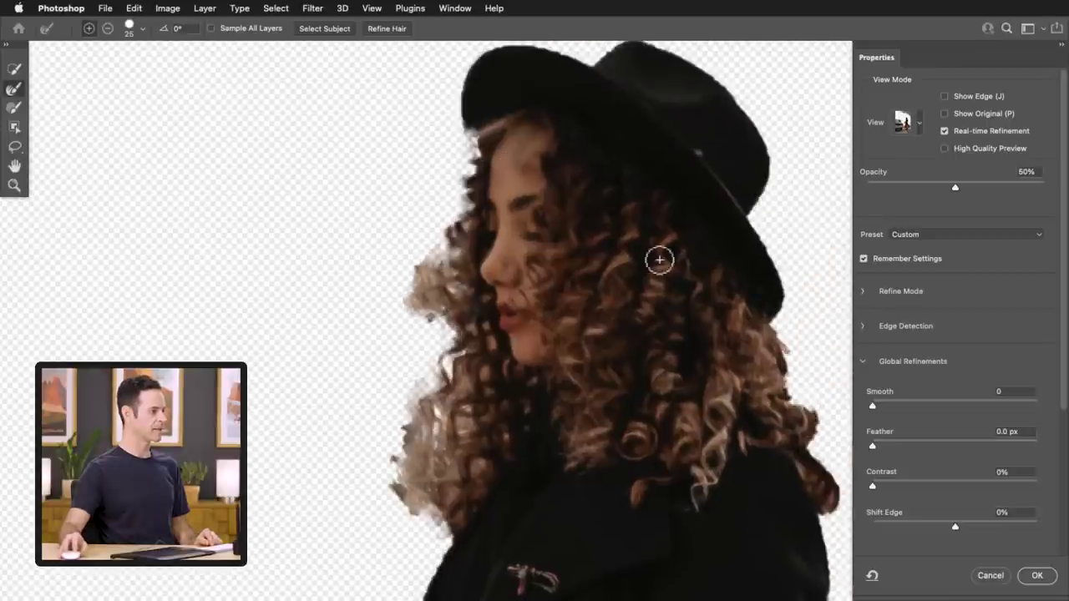
pyautogui.moveTo(759, 346); pyautogui.dragTo(626, 298)
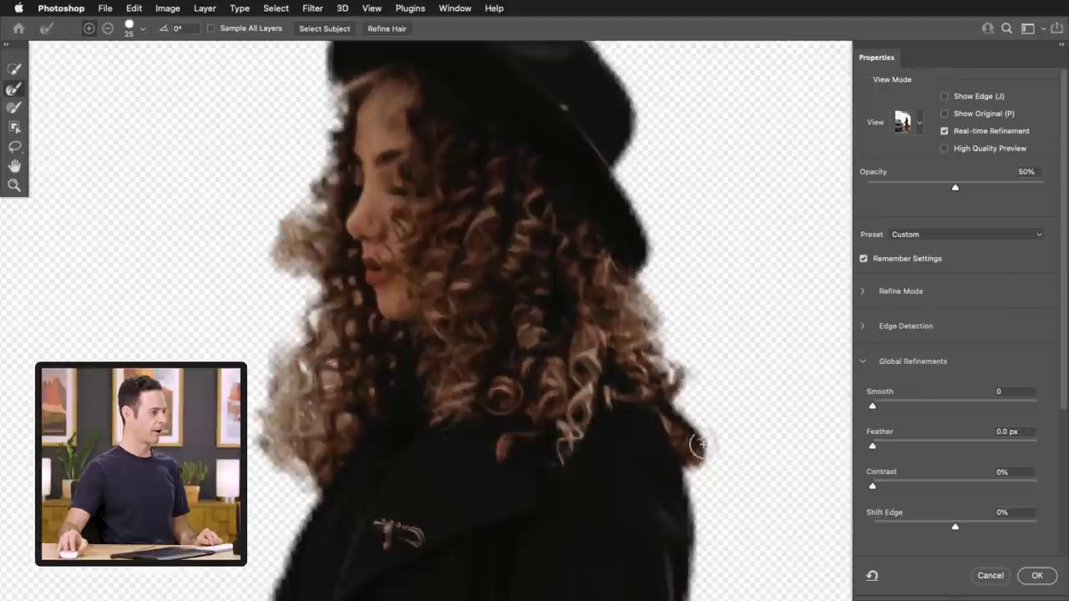
pyautogui.moveTo(700, 445); pyautogui.dragTo(644, 435)
pyautogui.moveTo(648, 363)
pyautogui.mouseDown()
pyautogui.moveTo(653, 332)
pyautogui.moveTo(638, 309)
pyautogui.mouseUp()
pyautogui.moveTo(310, 313)
pyautogui.mouseDown()
pyautogui.moveTo(327, 301)
pyautogui.moveTo(321, 386)
pyautogui.moveTo(282, 439)
pyautogui.moveTo(312, 470)
pyautogui.moveTo(334, 439)
pyautogui.moveTo(246, 458)
pyautogui.moveTo(420, 273)
pyautogui.moveTo(451, 147)
pyautogui.mouseUp()
pyautogui.moveTo(355, 462)
pyautogui.mouseDown()
pyautogui.moveTo(527, 448)
pyautogui.moveTo(460, 343)
pyautogui.mouseUp()
# Refine the mask edge around the woman's outstretched gloved hand and sleeve
pyautogui.scroll(3, 530, 365)
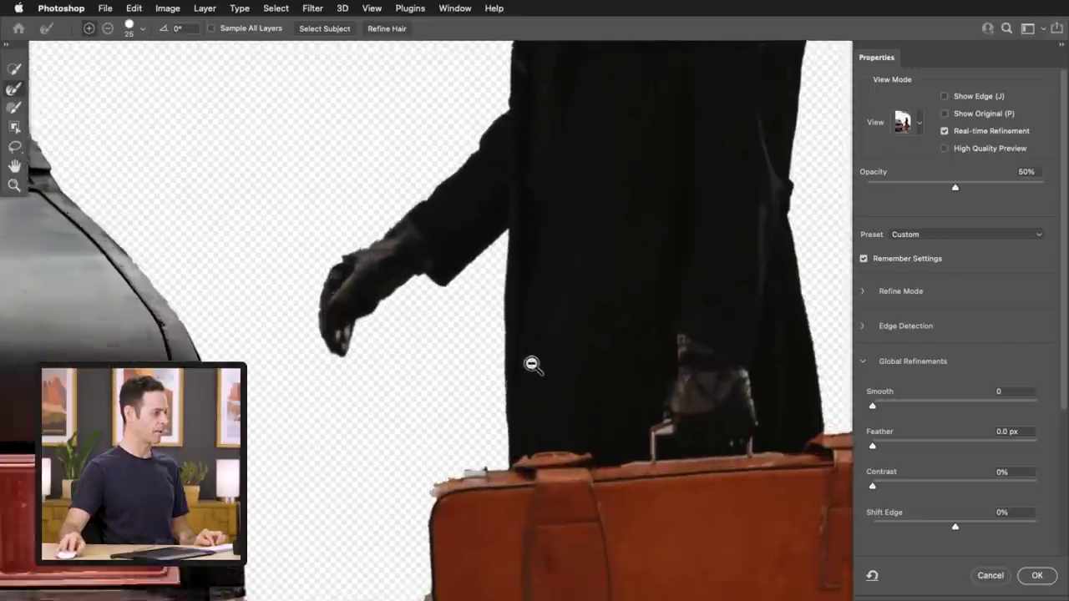
pyautogui.moveTo(289, 203)
pyautogui.mouseDown()
pyautogui.moveTo(268, 217)
pyautogui.moveTo(320, 241)
pyautogui.mouseUp()
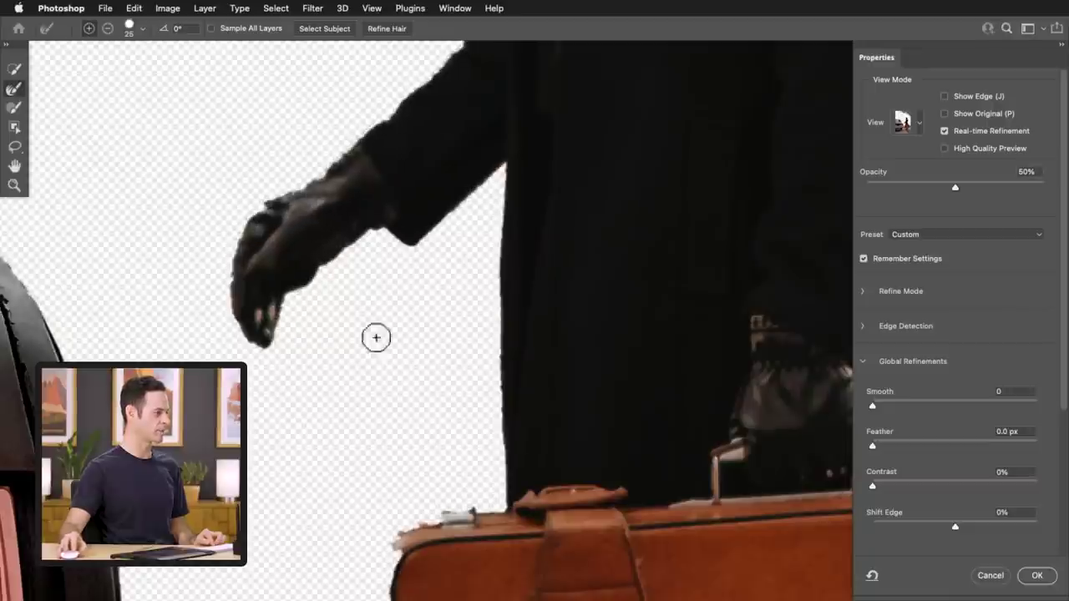
pyautogui.moveTo(407, 336); pyautogui.dragTo(350, 345)
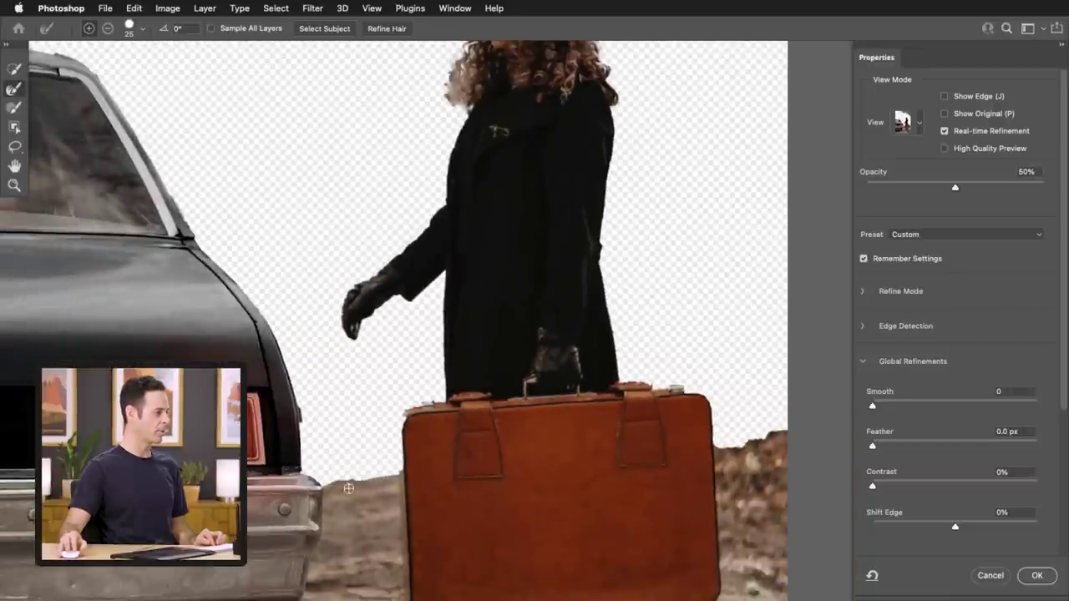
# Refine the ground edges on both sides of the suitcase with the Refine Edge Brush at size 131 and output the masked layer
pyautogui.moveTo(346, 489)
pyautogui.mouseDown()
pyautogui.moveTo(386, 490)
pyautogui.moveTo(370, 489)
pyautogui.moveTo(384, 501)
pyautogui.moveTo(344, 494)
pyautogui.moveTo(345, 482)
pyautogui.moveTo(350, 503)
pyautogui.mouseUp()
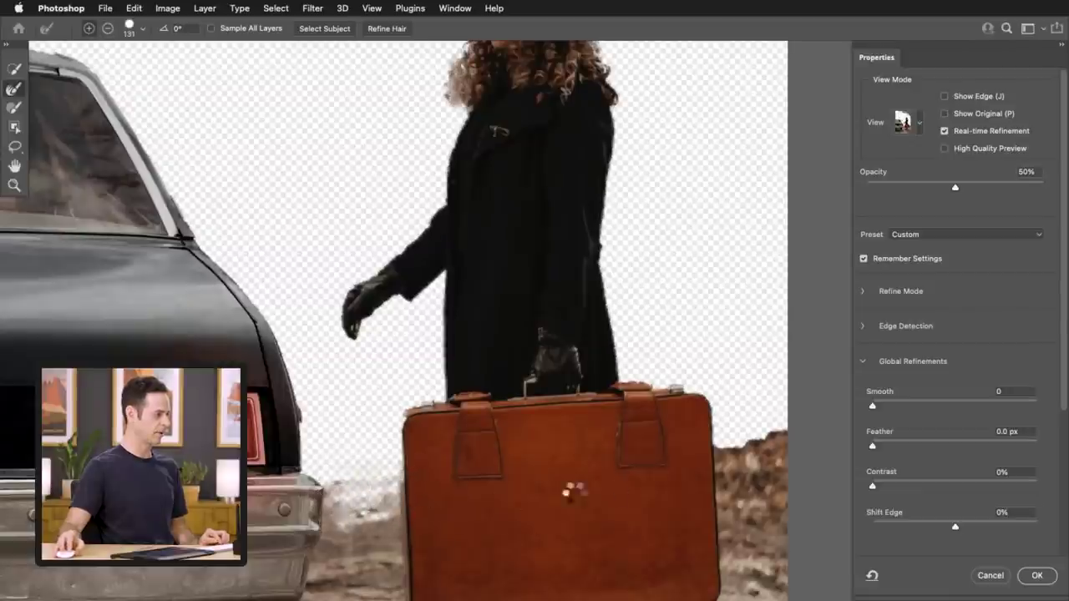
pyautogui.moveTo(735, 446)
pyautogui.mouseDown()
pyautogui.moveTo(728, 456)
pyautogui.moveTo(760, 476)
pyautogui.moveTo(788, 466)
pyautogui.moveTo(744, 446)
pyautogui.moveTo(754, 444)
pyautogui.moveTo(747, 419)
pyautogui.mouseUp()
pyautogui.moveTo(625, 373); pyautogui.dragTo(585, 380)
pyautogui.moveTo(454, 330); pyautogui.dragTo(452, 449)
pyautogui.moveTo(577, 325); pyautogui.dragTo(556, 324)
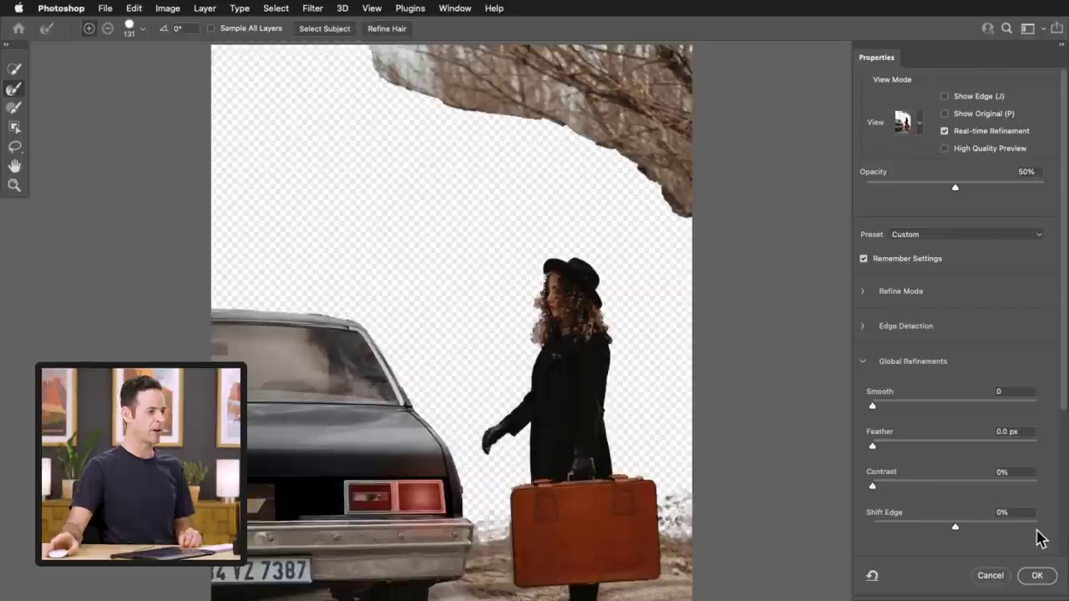
pyautogui.click(1036, 575)
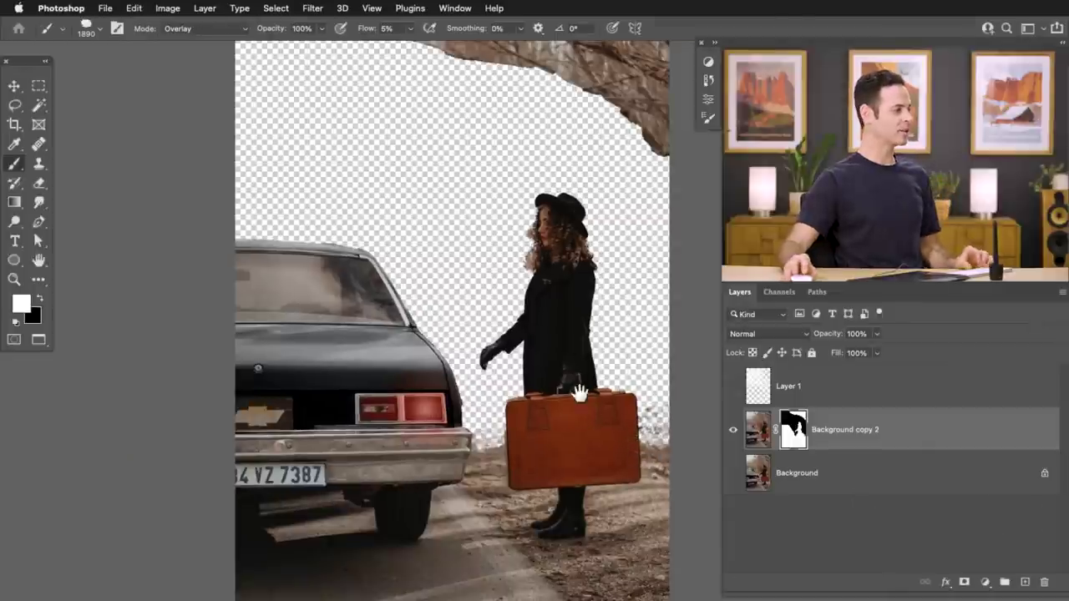
# View the Background copy 2 mask on its own, lasso the white tree area in its upper-right corner, fill it with black and deselect
pyautogui.press('super+0')
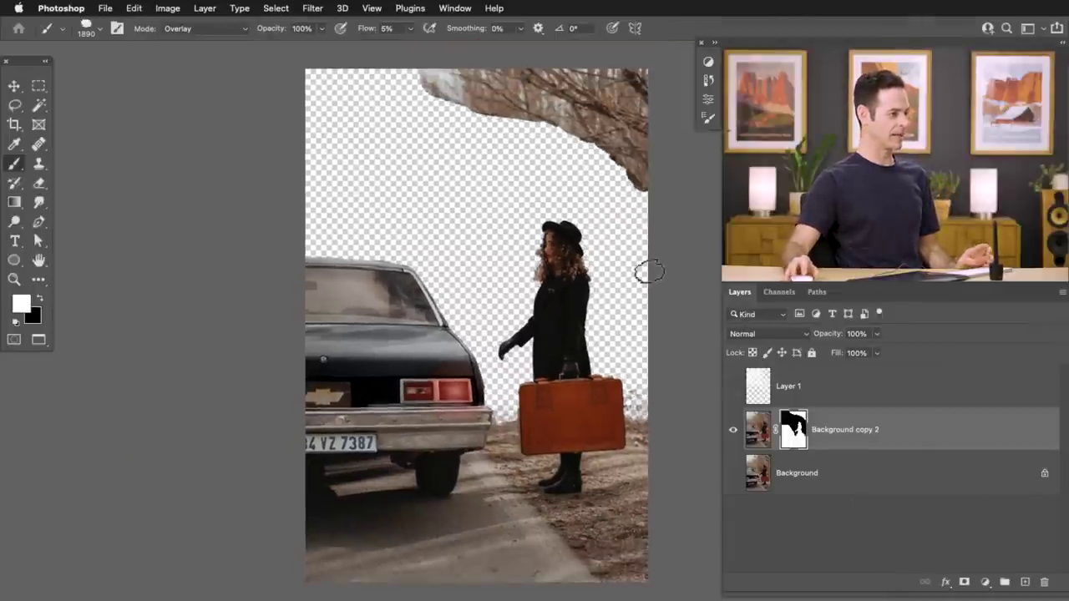
pyautogui.keyDown('alt'); pyautogui.click(794, 430); pyautogui.keyUp('alt')
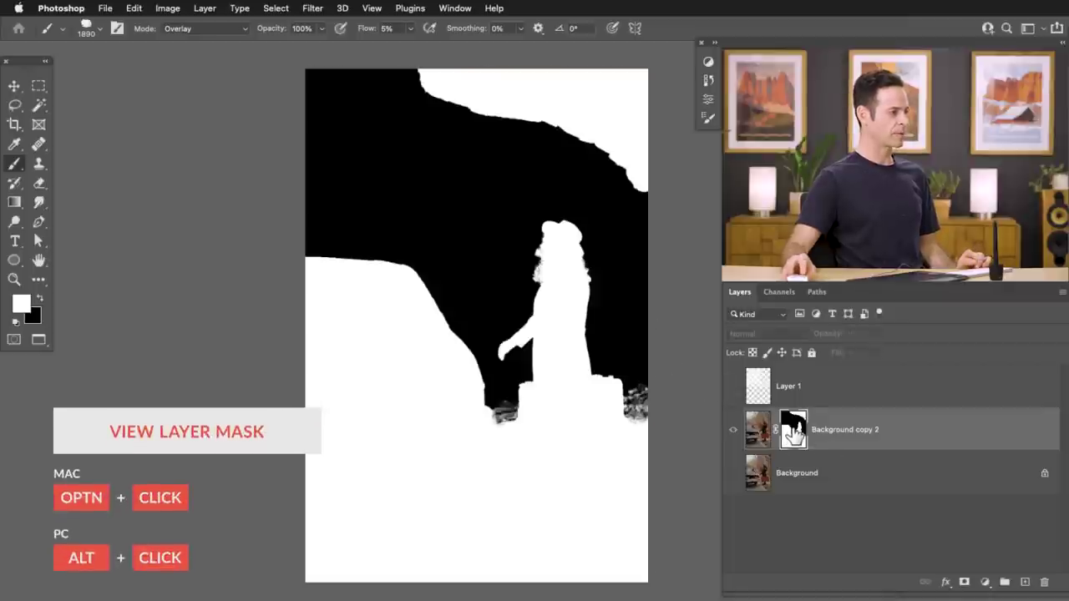
pyautogui.moveTo(605, 343); pyautogui.dragTo(557, 373)
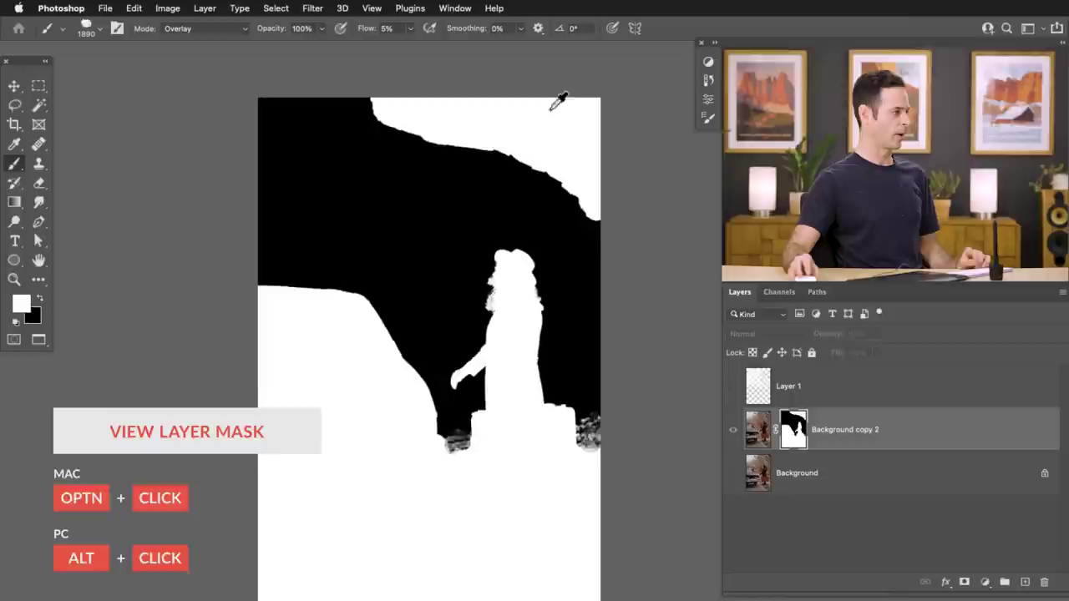
pyautogui.click(14, 105)
pyautogui.moveTo(355, 100)
pyautogui.mouseDown()
pyautogui.moveTo(497, 243)
pyautogui.moveTo(600, 247)
pyautogui.mouseUp()
pyautogui.moveTo(683, 132); pyautogui.dragTo(659, 62)
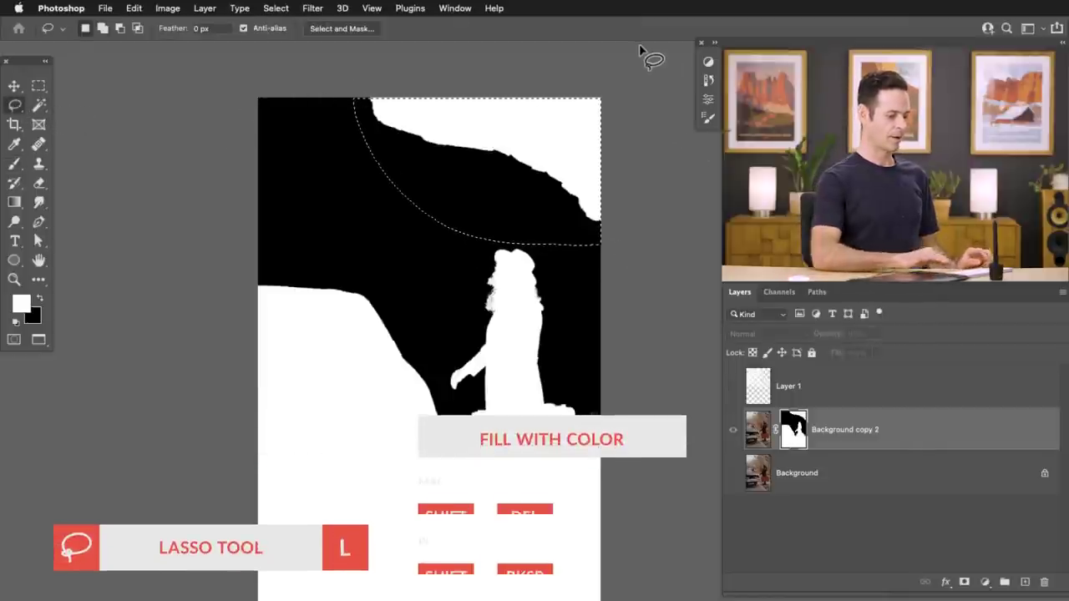
pyautogui.hotkey('shift', 'BackSpace')
pyautogui.click(638, 273)
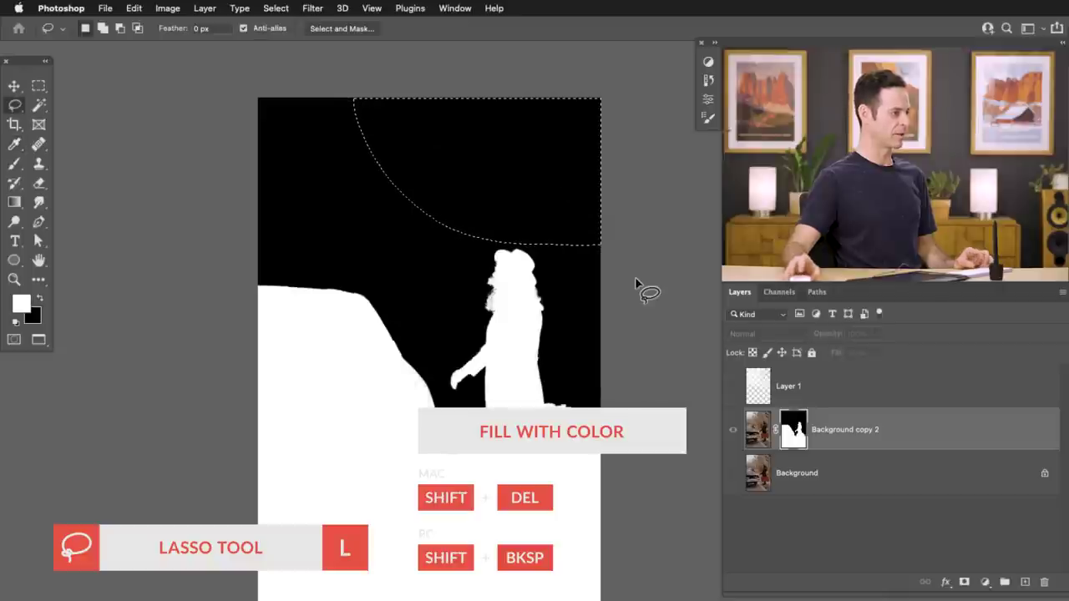
pyautogui.hotkey('ctrl', 'd')
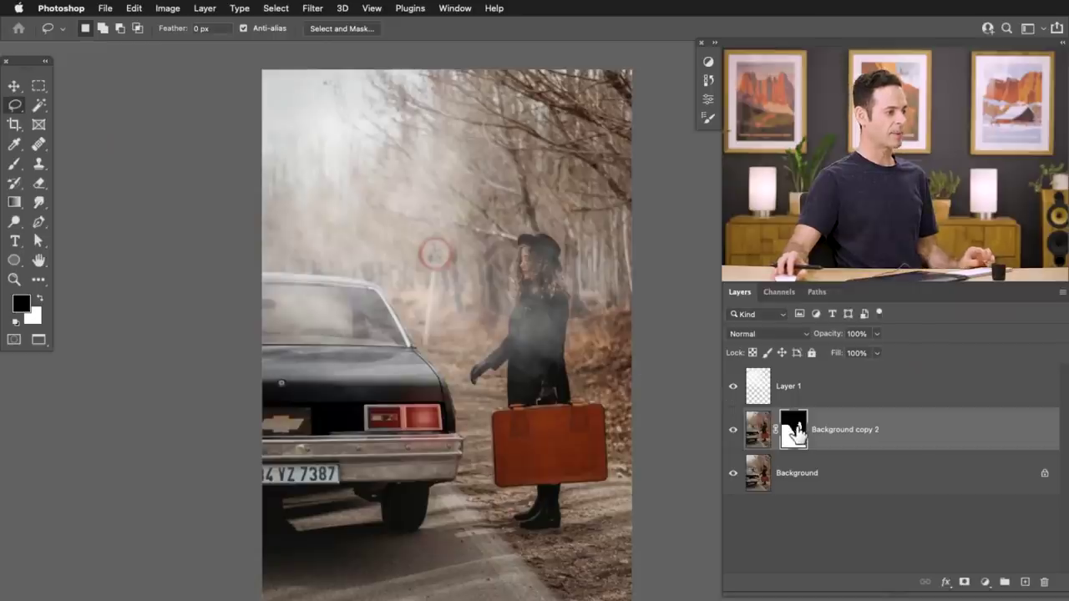
# Rename Layer 1, which holds the painted fog, to "Fog 01"
pyautogui.press('x')
pyautogui.doubleClick(788, 386)
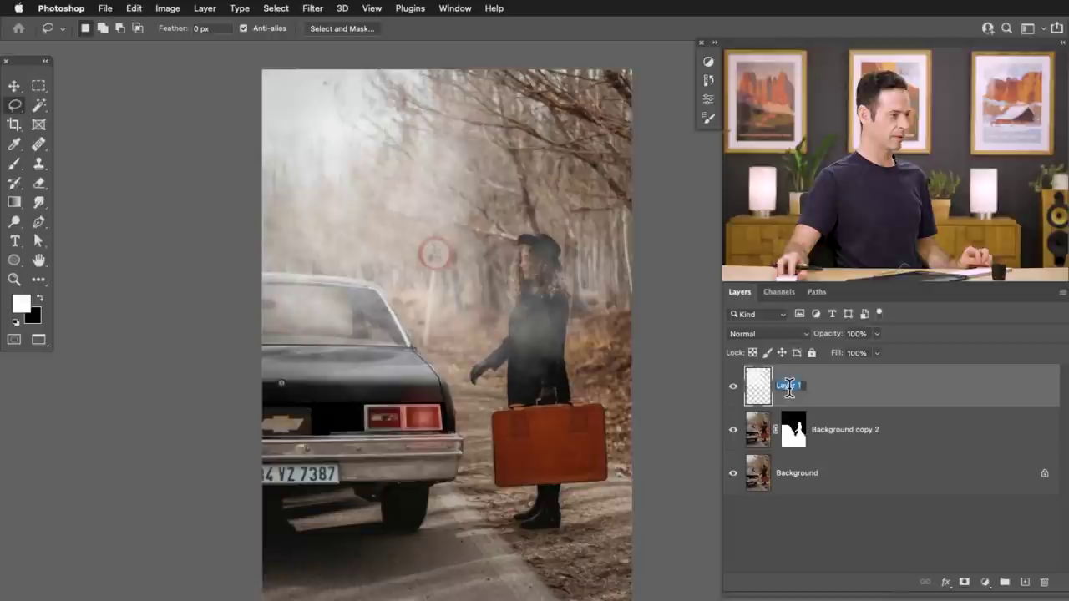
pyautogui.write('Fog 01')
pyautogui.press('Return')
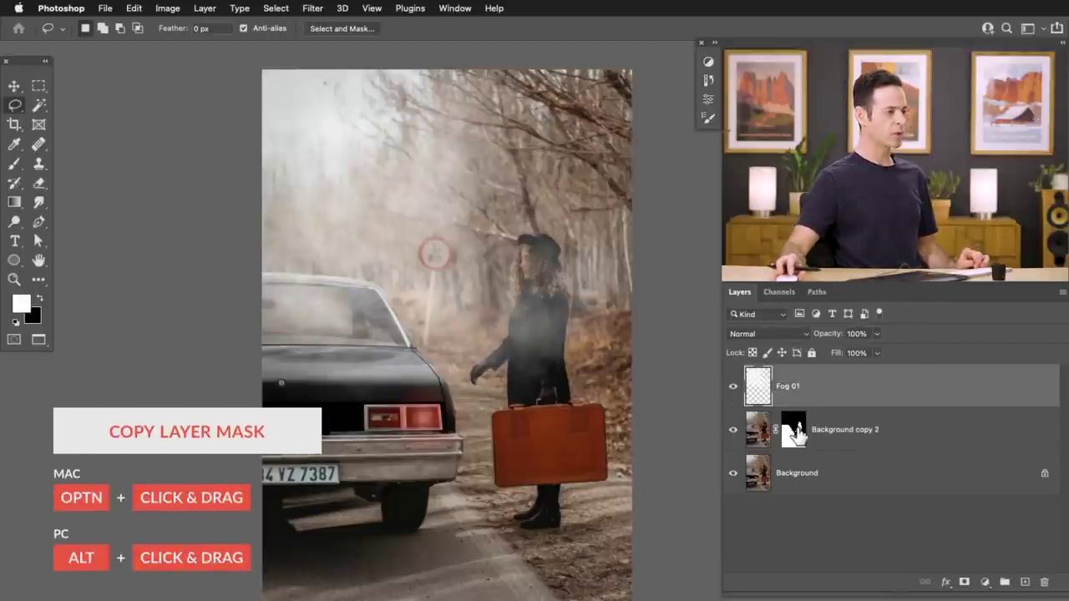
# Copy the Background copy 2 layer mask onto the Fog 01 layer and toggle the fog's visibility to check the masked area
pyautogui.moveTo(791, 432); pyautogui.dragTo(803, 390)
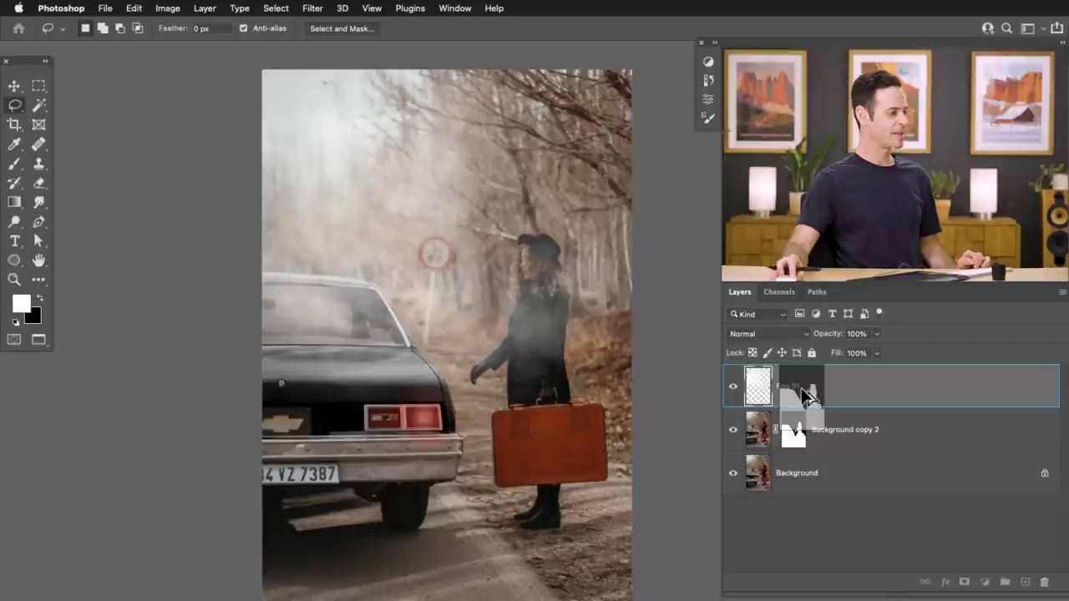
pyautogui.moveTo(803, 390); pyautogui.dragTo(803, 391)
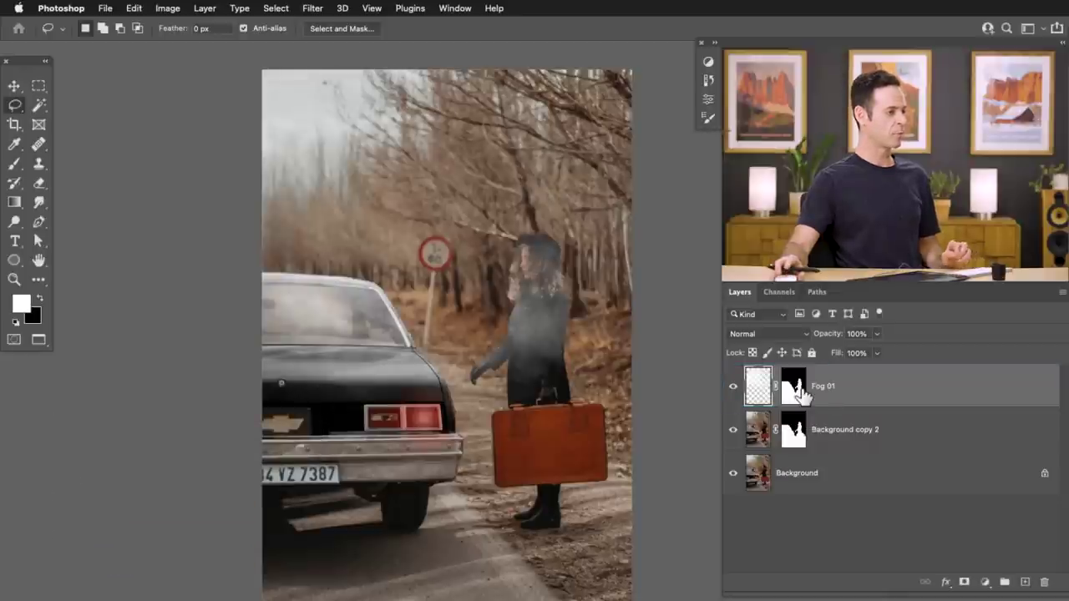
pyautogui.click(733, 389)
pyautogui.click(732, 390)
pyautogui.click(732, 389)
pyautogui.click(733, 389)
pyautogui.click(732, 390)
pyautogui.click(732, 389)
# Invert the Fog 01 layer mask so the fog sits behind the woman and car, and compare with the fog hidden and shown
pyautogui.click(801, 396)
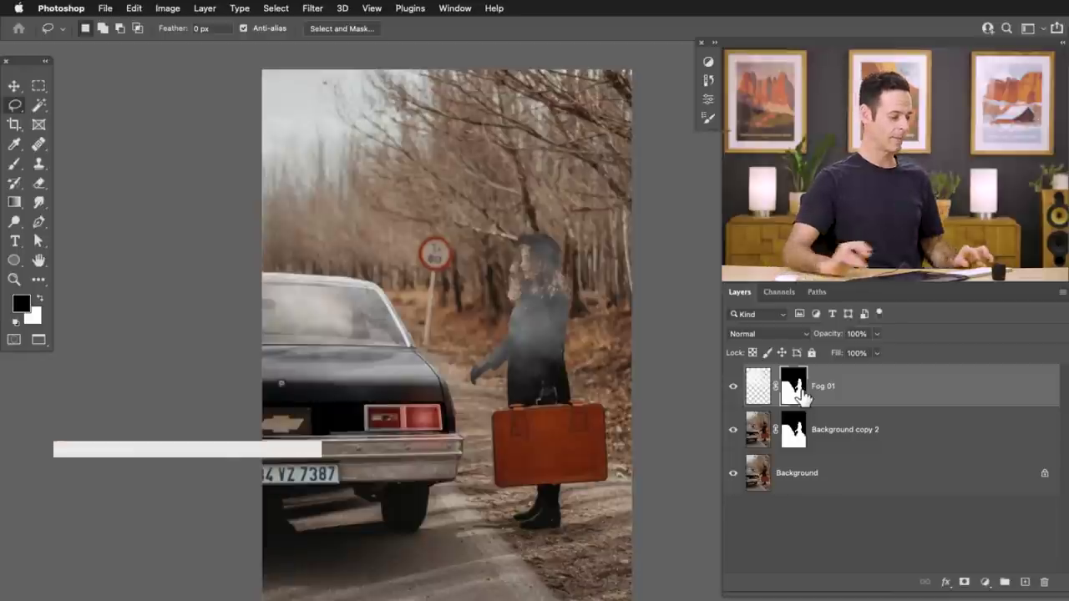
pyautogui.press('super+i')
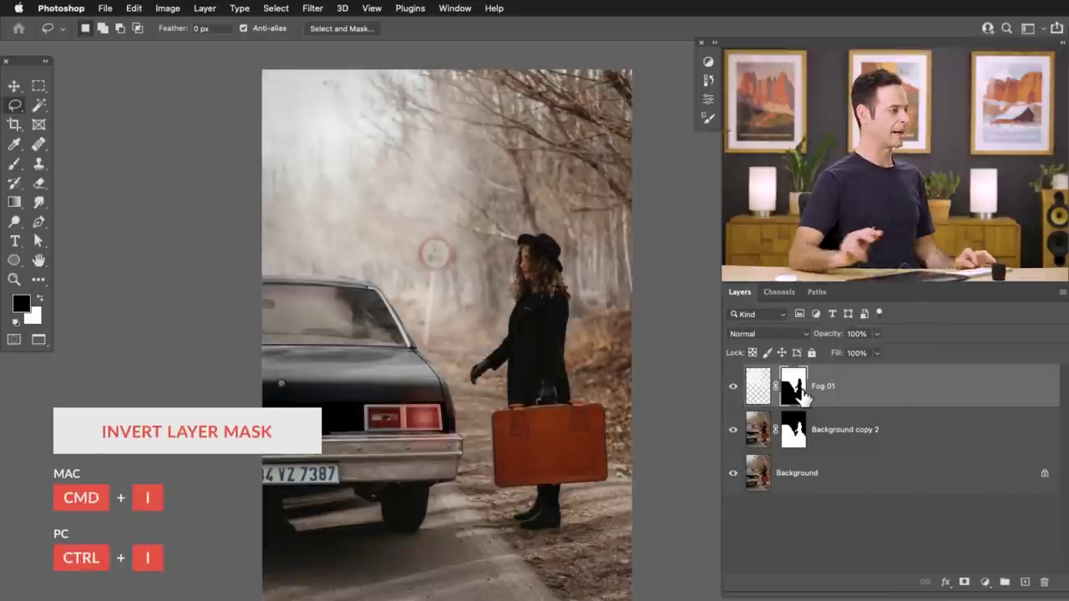
pyautogui.click(733, 389)
pyautogui.click(733, 390)
pyautogui.click(733, 389)
pyautogui.click(733, 389)
pyautogui.click(733, 389)
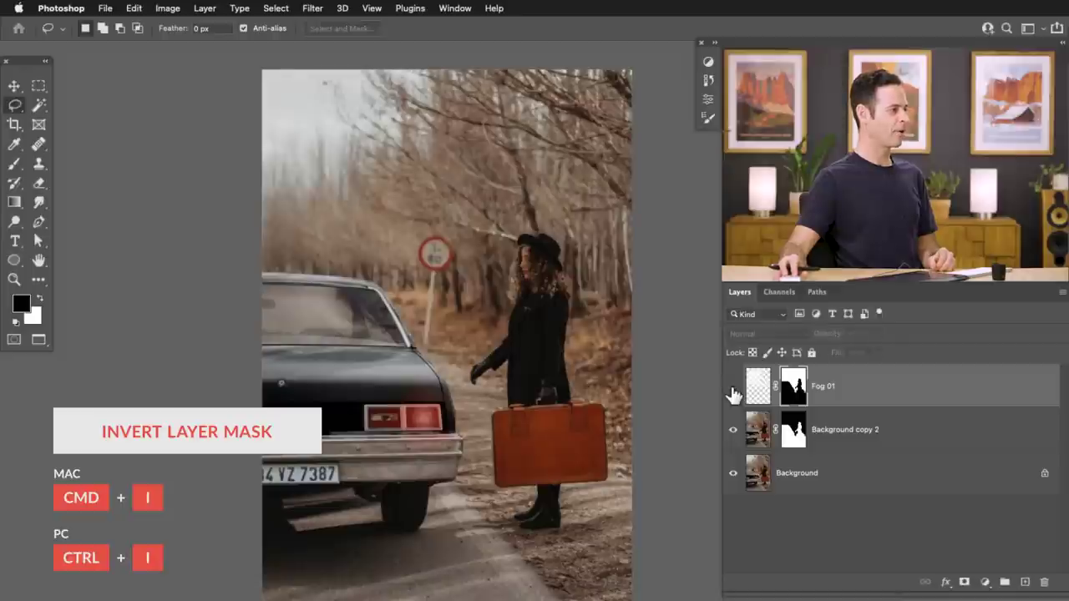
pyautogui.click(733, 389)
# Paint white on the Fog 01 mask along the car's jagged roof edge with a soft 36 px brush at 60% flow
pyautogui.press('b')
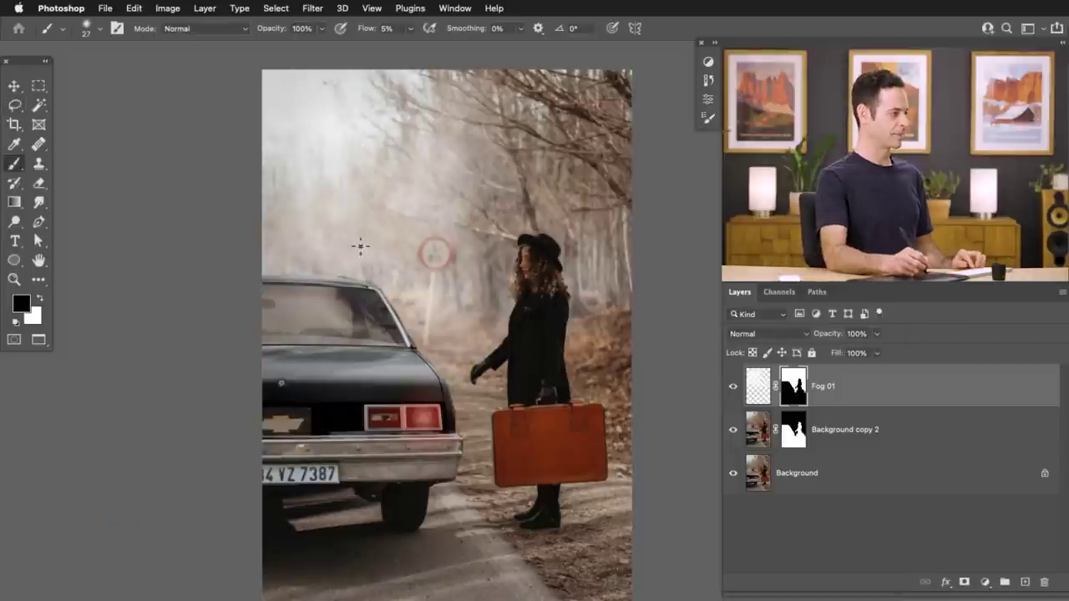
pyautogui.moveTo(332, 274); pyautogui.dragTo(424, 267)
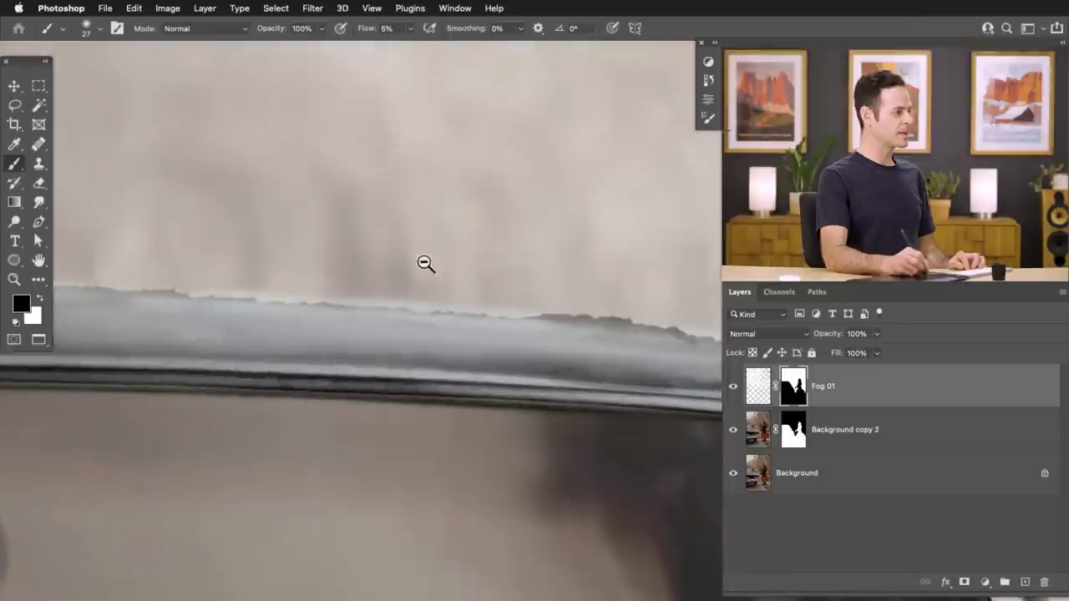
pyautogui.moveTo(549, 317); pyautogui.dragTo(542, 316)
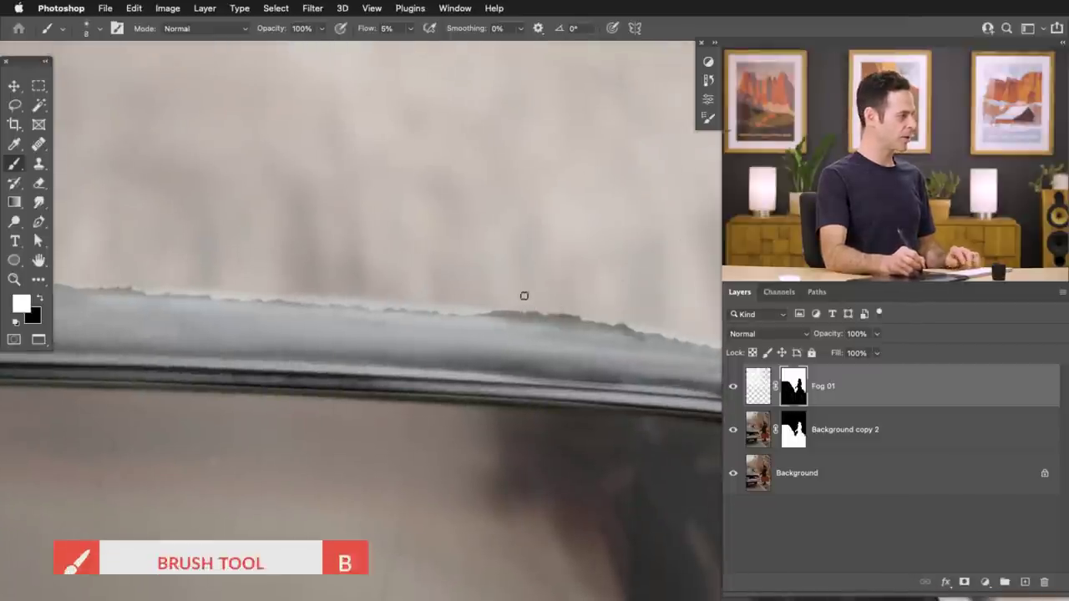
pyautogui.rightClick(512, 306)
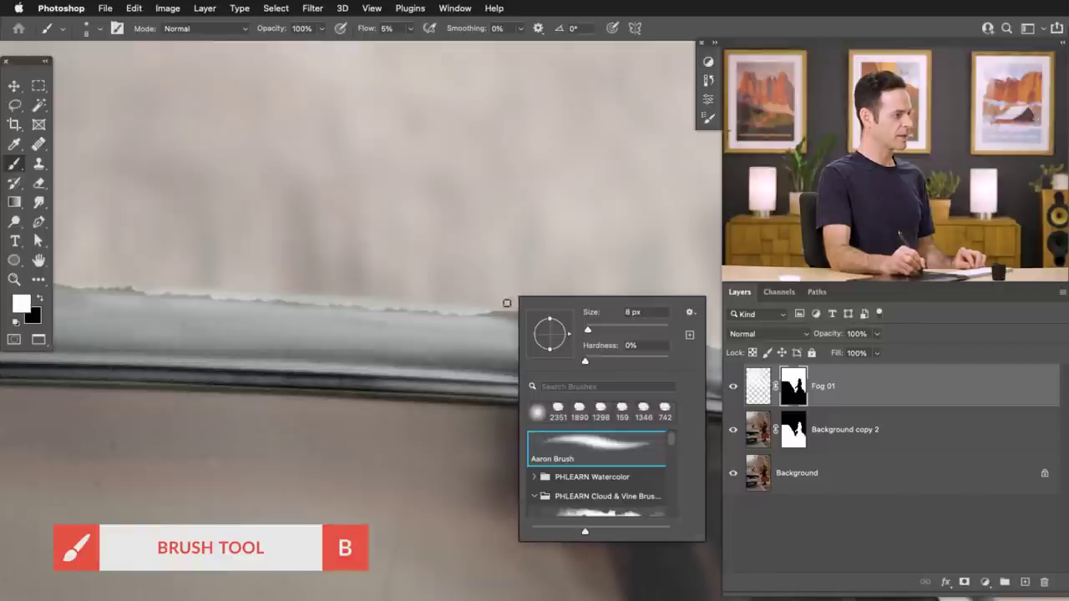
pyautogui.click(444, 325)
pyautogui.hotkey('shift', '6')
pyautogui.moveTo(501, 310); pyautogui.dragTo(521, 310)
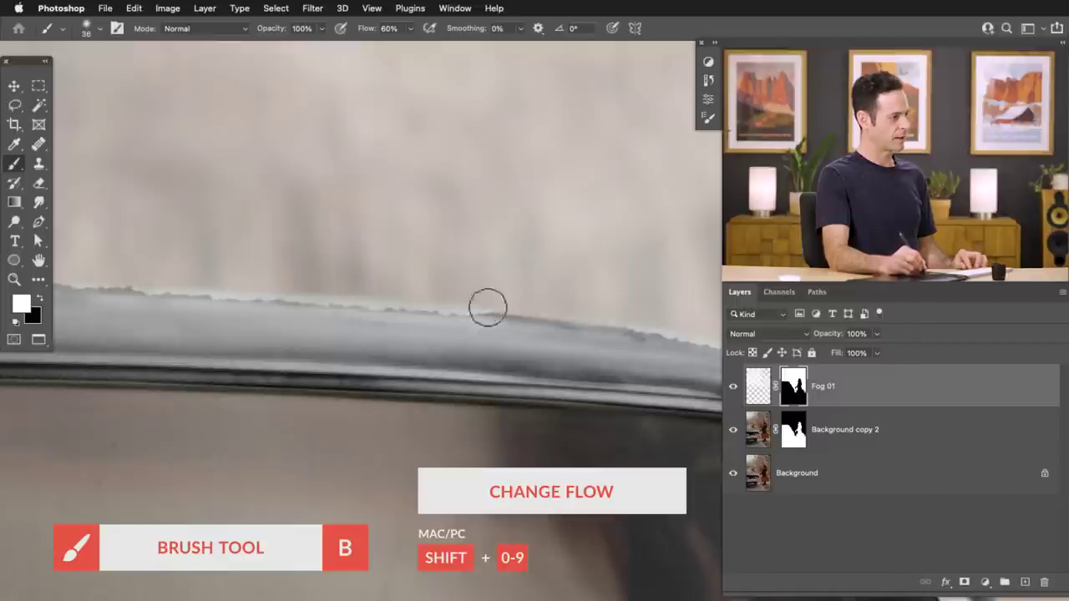
pyautogui.moveTo(595, 329)
pyautogui.mouseDown()
pyautogui.moveTo(425, 292)
pyautogui.moveTo(592, 310)
pyautogui.mouseUp()
pyautogui.moveTo(440, 280); pyautogui.dragTo(626, 321)
pyautogui.moveTo(208, 256)
pyautogui.mouseDown()
pyautogui.moveTo(456, 288)
pyautogui.moveTo(433, 288)
pyautogui.mouseUp()
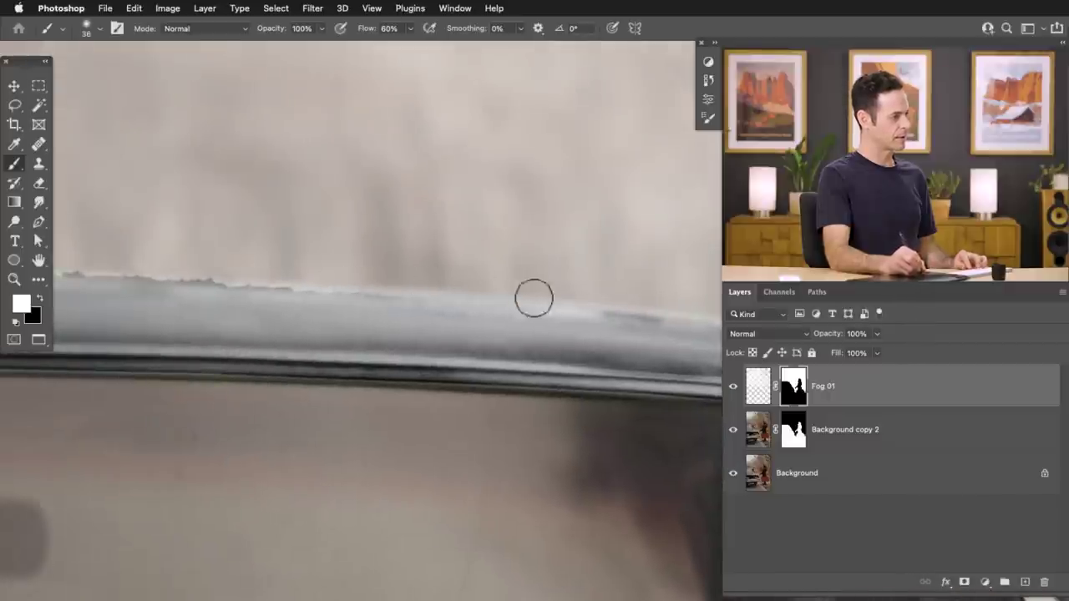
# Smooth the Fog 01 mask along the roof edge towards the photo's left side, alternating black and white paint
pyautogui.press('x')
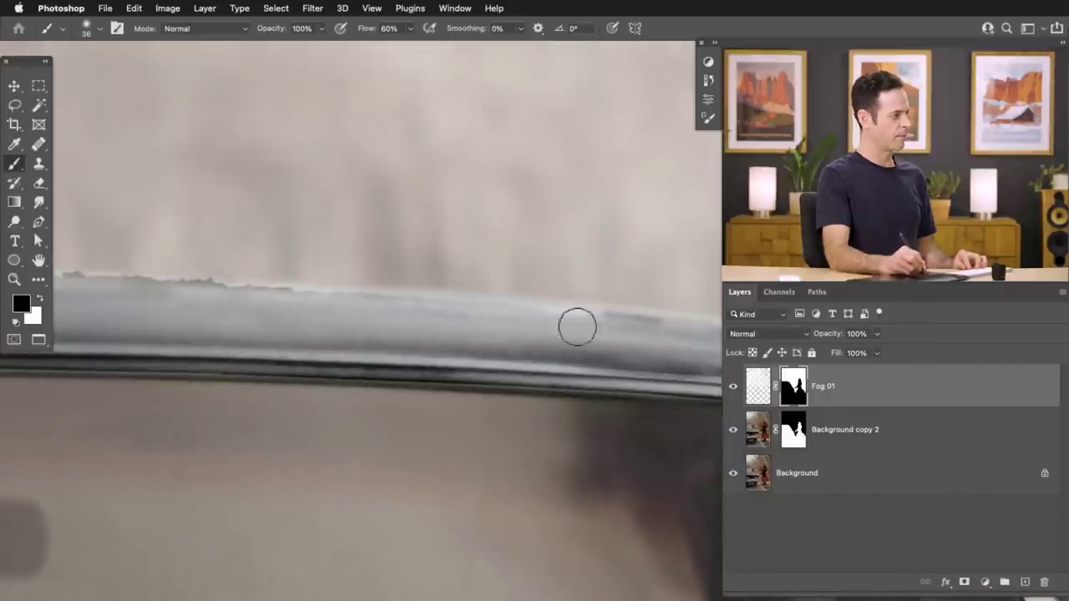
pyautogui.moveTo(515, 313); pyautogui.dragTo(525, 313)
pyautogui.moveTo(410, 296); pyautogui.dragTo(689, 318)
pyautogui.press('x')
pyautogui.moveTo(497, 308); pyautogui.dragTo(563, 308)
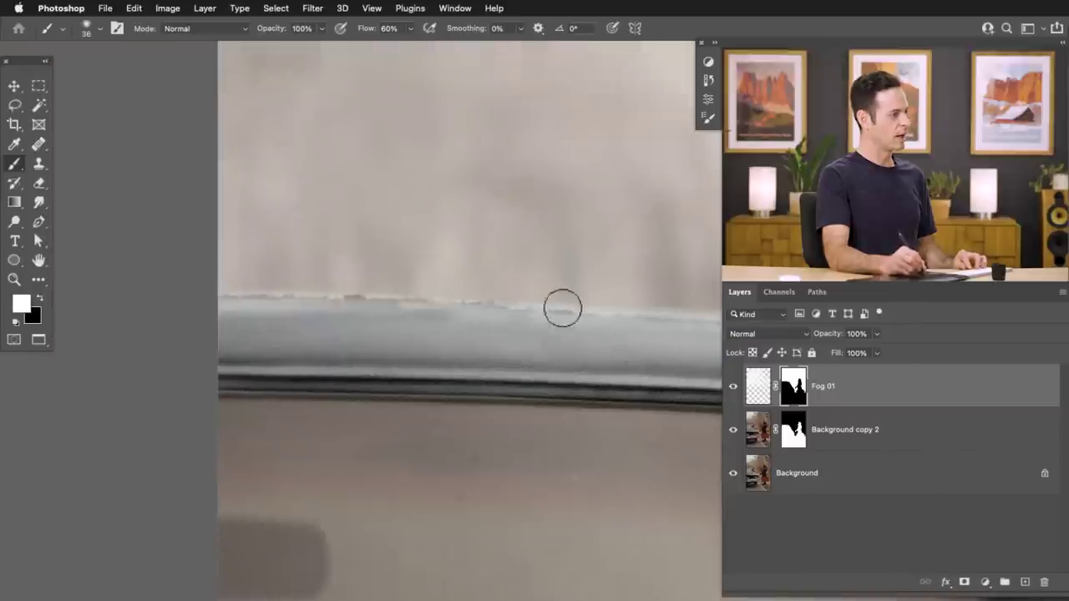
pyautogui.moveTo(488, 301); pyautogui.dragTo(429, 293)
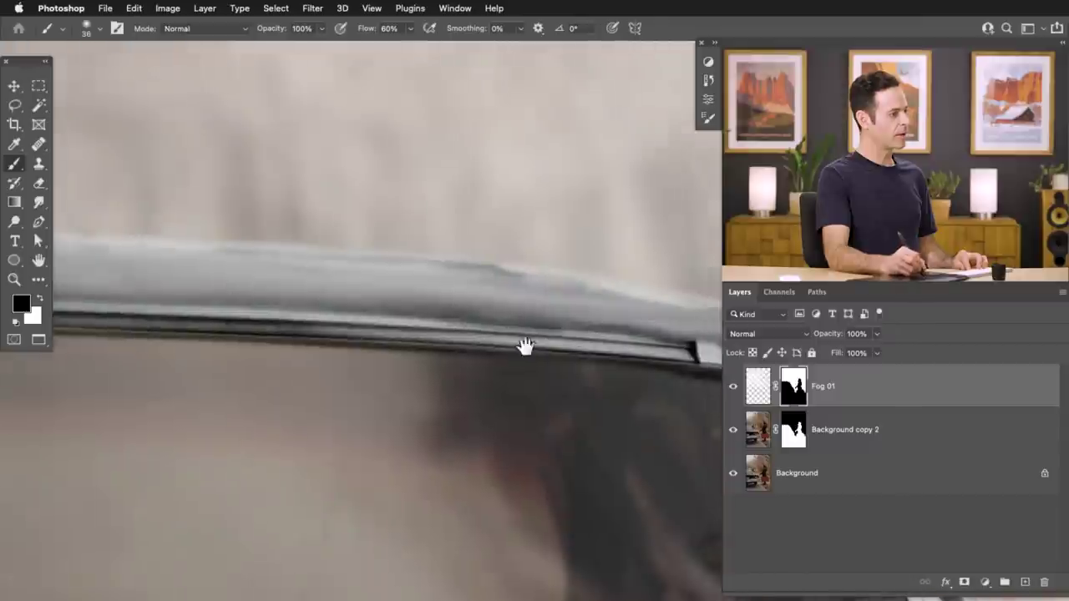
# Clean up the Fog 01 mask along the roof edge near the rear window's upper corner with black and white strokes
pyautogui.moveTo(523, 346); pyautogui.dragTo(404, 311)
pyautogui.moveTo(329, 236); pyautogui.dragTo(381, 236)
pyautogui.press('x')
pyautogui.moveTo(203, 225); pyautogui.dragTo(413, 239)
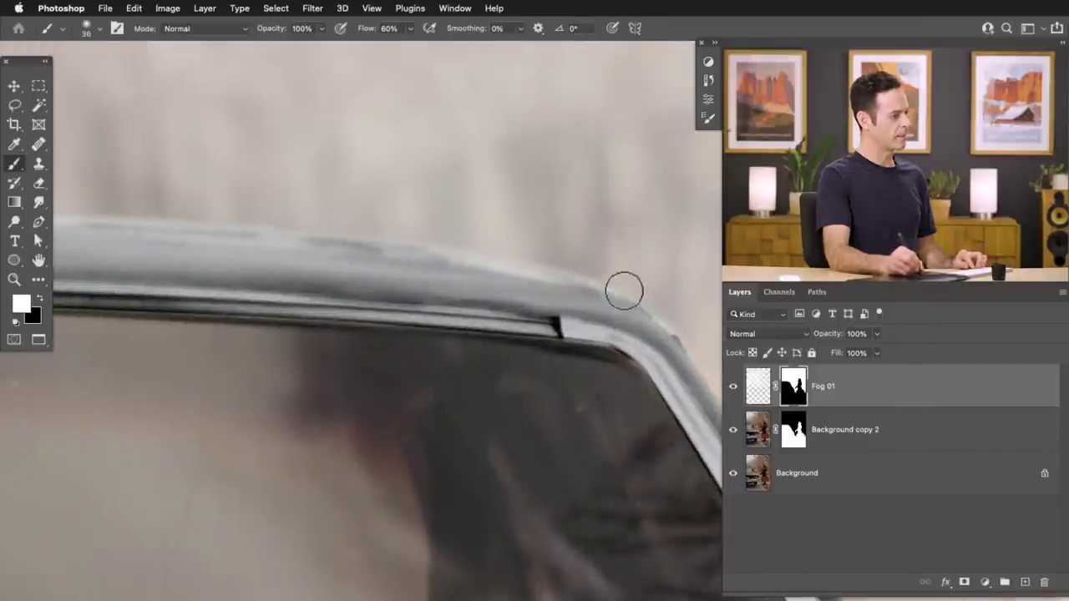
pyautogui.moveTo(657, 376); pyautogui.dragTo(393, 266)
pyautogui.moveTo(464, 278); pyautogui.dragTo(494, 277)
# Paint white on the Fog 01 mask down the outer edge of the car's rear window pillar with a 63 px brush
pyautogui.moveTo(409, 196)
pyautogui.mouseDown()
pyautogui.moveTo(541, 362)
pyautogui.moveTo(502, 325)
pyautogui.mouseUp()
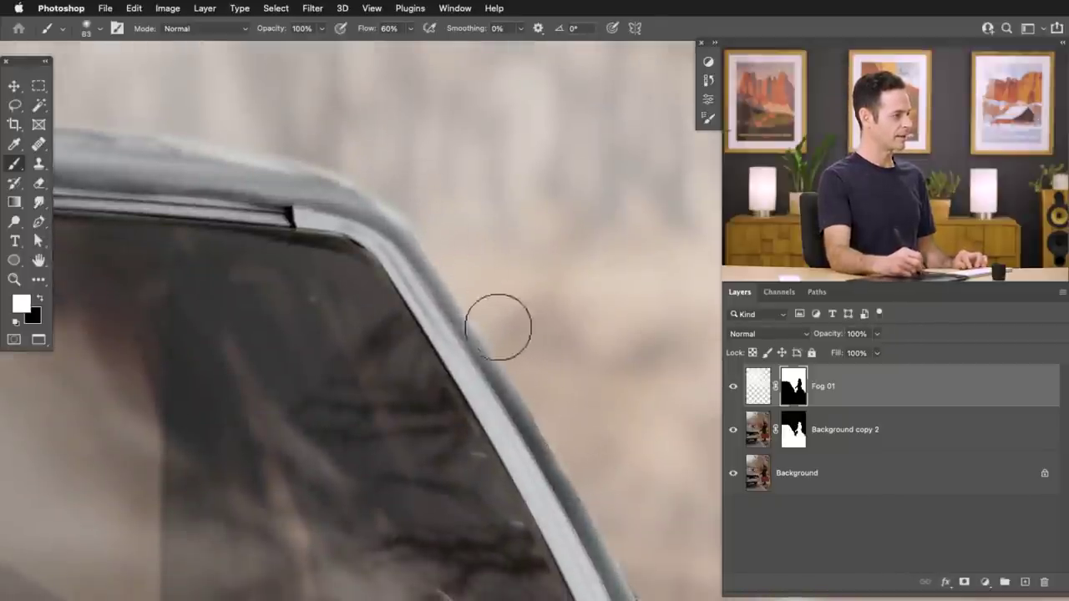
pyautogui.moveTo(533, 371); pyautogui.dragTo(436, 298)
pyautogui.moveTo(535, 430); pyautogui.dragTo(445, 226)
pyautogui.moveTo(562, 465); pyautogui.dragTo(485, 306)
pyautogui.moveTo(584, 108)
pyautogui.mouseDown()
pyautogui.moveTo(414, 425)
pyautogui.moveTo(379, 515)
pyautogui.mouseUp()
pyautogui.moveTo(370, 377)
pyautogui.mouseDown()
pyautogui.moveTo(354, 376)
pyautogui.moveTo(310, 449)
pyautogui.mouseUp()
# Paint black on the Fog 01 mask to clear fog from the edges of the woman's curly hair and coat
pyautogui.press('x')
pyautogui.moveTo(446, 354); pyautogui.dragTo(282, 591)
pyautogui.moveTo(516, 102)
pyautogui.mouseDown()
pyautogui.moveTo(460, 251)
pyautogui.moveTo(455, 373)
pyautogui.mouseUp()
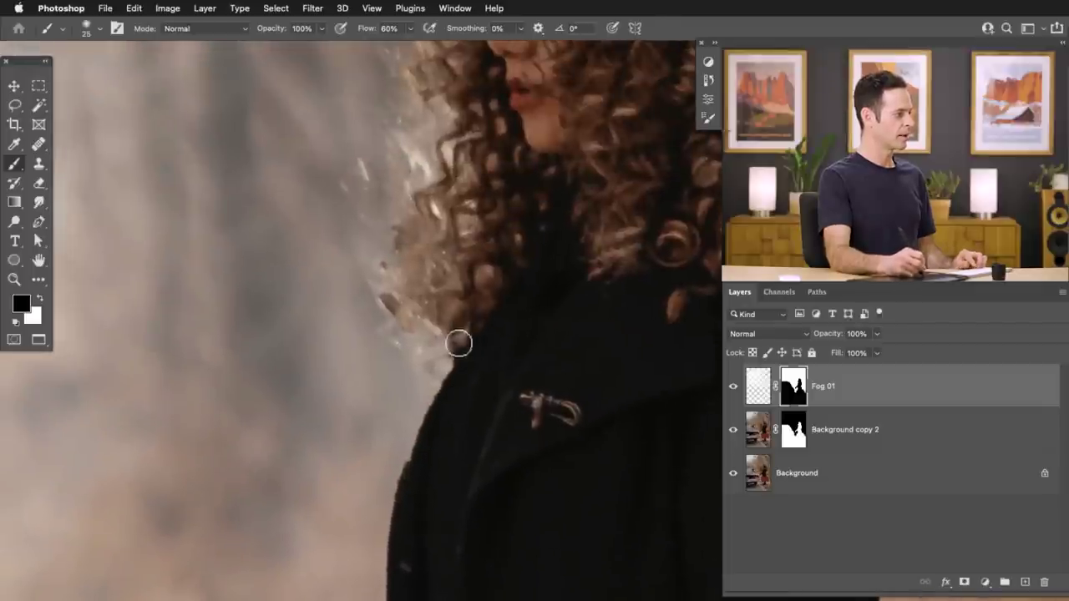
pyautogui.moveTo(444, 240); pyautogui.dragTo(521, 307)
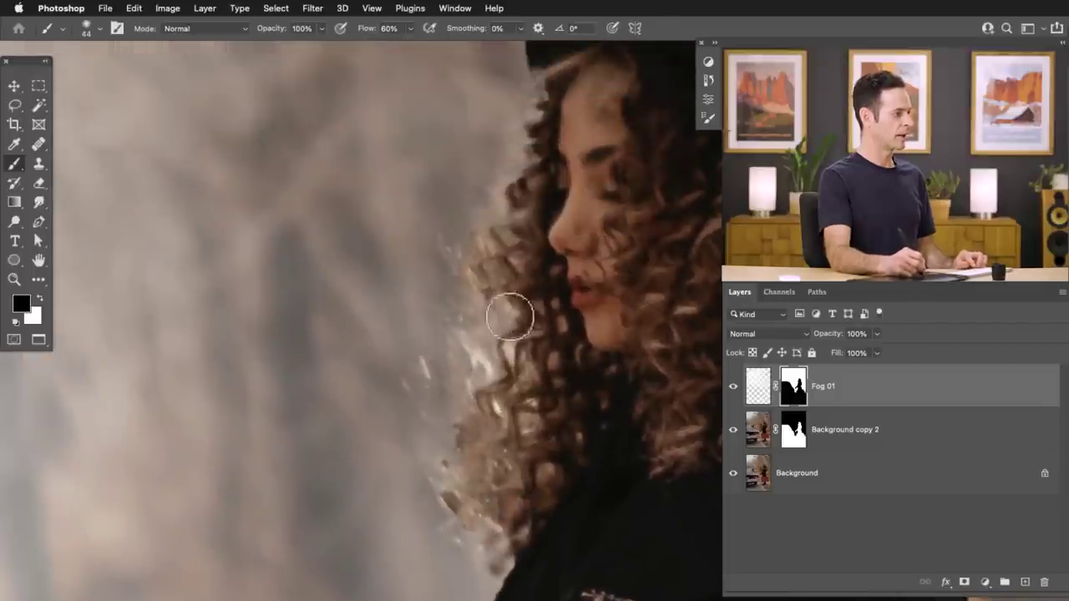
pyautogui.moveTo(564, 171); pyautogui.dragTo(520, 315)
pyautogui.moveTo(575, 454); pyautogui.dragTo(372, 212)
pyautogui.moveTo(414, 568)
pyautogui.mouseDown()
pyautogui.moveTo(392, 417)
pyautogui.moveTo(479, 225)
pyautogui.moveTo(376, 327)
pyautogui.moveTo(320, 310)
pyautogui.moveTo(405, 393)
pyautogui.mouseUp()
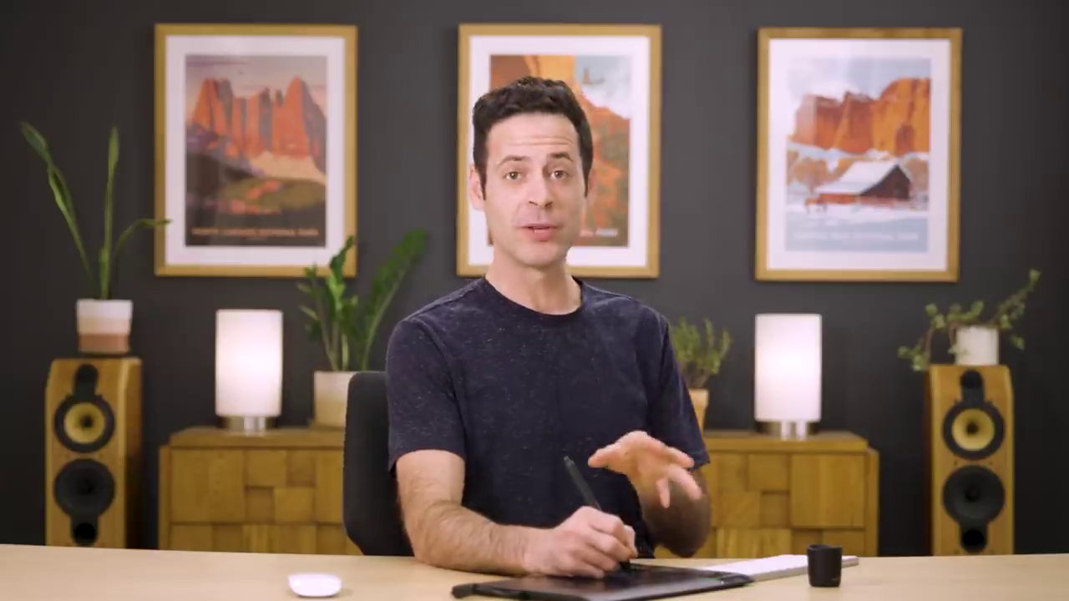
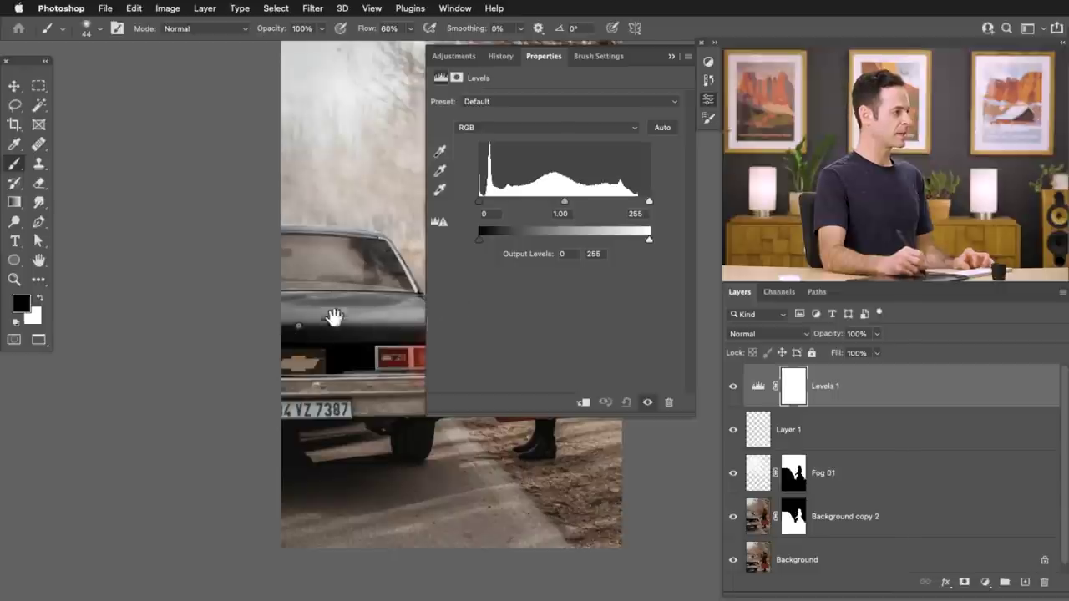
# Raise the black output level of the Levels 1 adjustment to haze the whole image, and invert its mask to hide the effect
pyautogui.moveTo(482, 243); pyautogui.dragTo(603, 242)
pyautogui.click(706, 101)
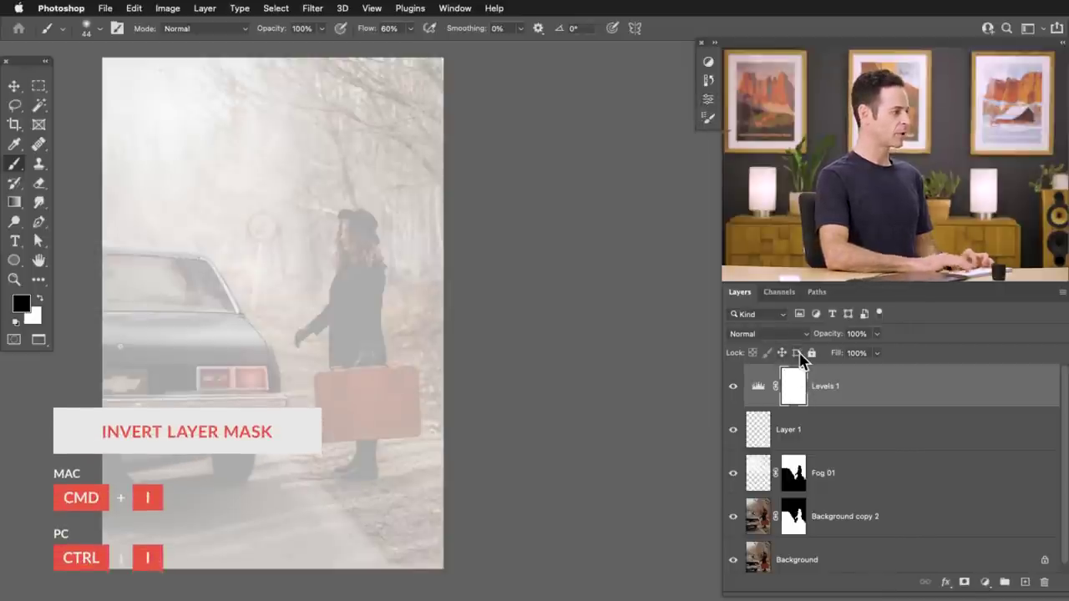
pyautogui.press('super+i')
# Paint rough horizontal white strokes on the Levels 1 mask from the treetops down to the road, using a small brush
pyautogui.moveTo(333, 176)
pyautogui.mouseDown()
pyautogui.moveTo(345, 175)
pyautogui.moveTo(309, 160)
pyautogui.moveTo(376, 156)
pyautogui.mouseUp()
pyautogui.press('x')
pyautogui.moveTo(373, 112); pyautogui.dragTo(312, 113)
pyautogui.moveTo(372, 184); pyautogui.dragTo(357, 186)
pyautogui.moveTo(385, 201); pyautogui.dragTo(286, 209)
pyautogui.moveTo(366, 251); pyautogui.dragTo(358, 252)
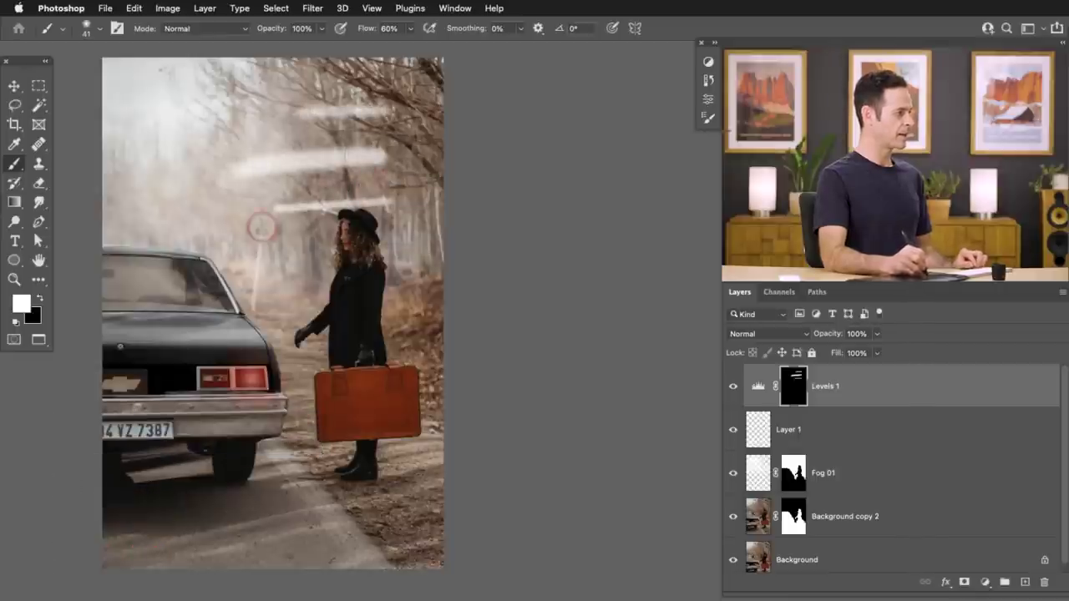
pyautogui.moveTo(351, 328); pyautogui.dragTo(224, 339)
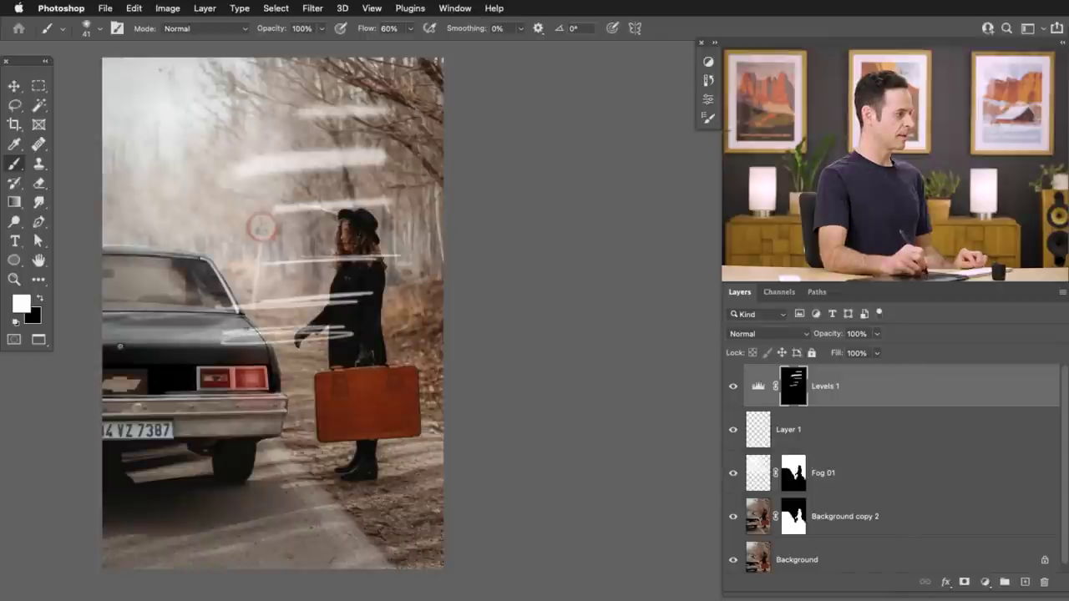
pyautogui.moveTo(338, 189); pyautogui.dragTo(219, 194)
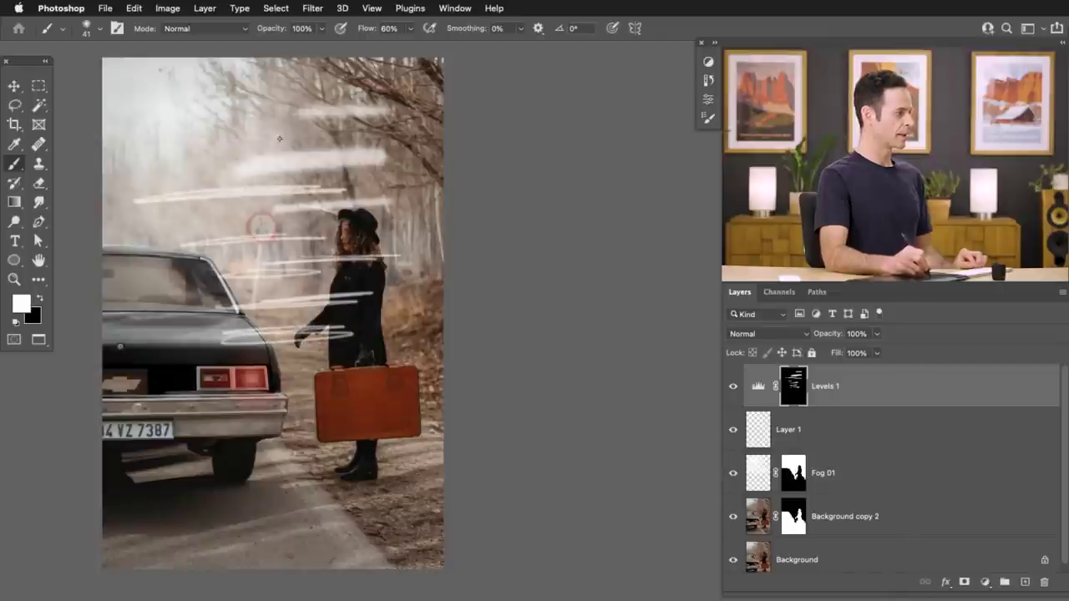
pyautogui.moveTo(361, 87); pyautogui.dragTo(204, 90)
pyautogui.moveTo(317, 132); pyautogui.dragTo(284, 124)
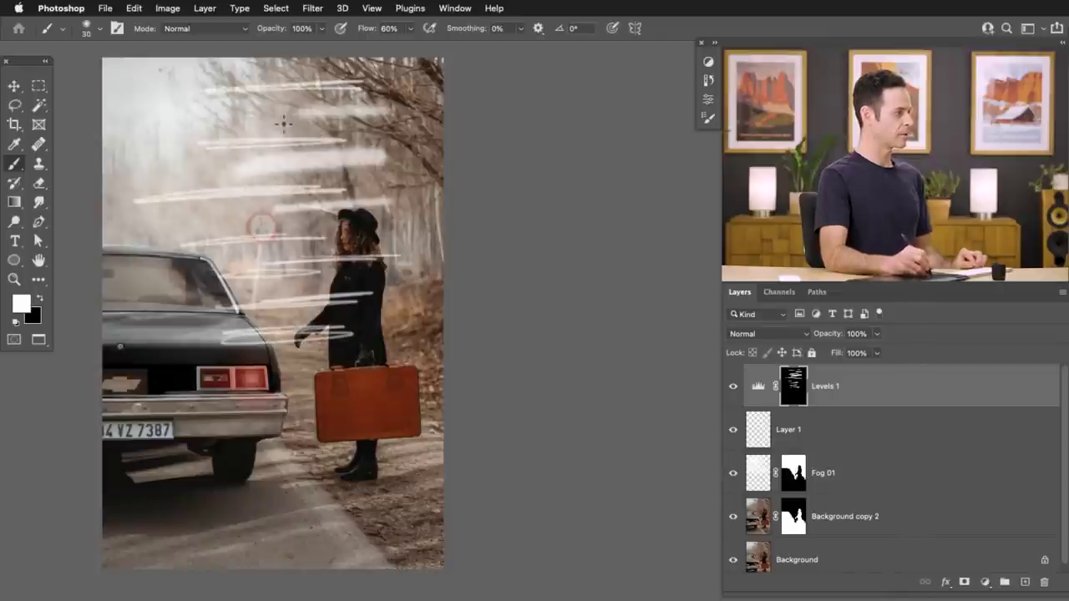
pyautogui.moveTo(262, 213); pyautogui.dragTo(314, 218)
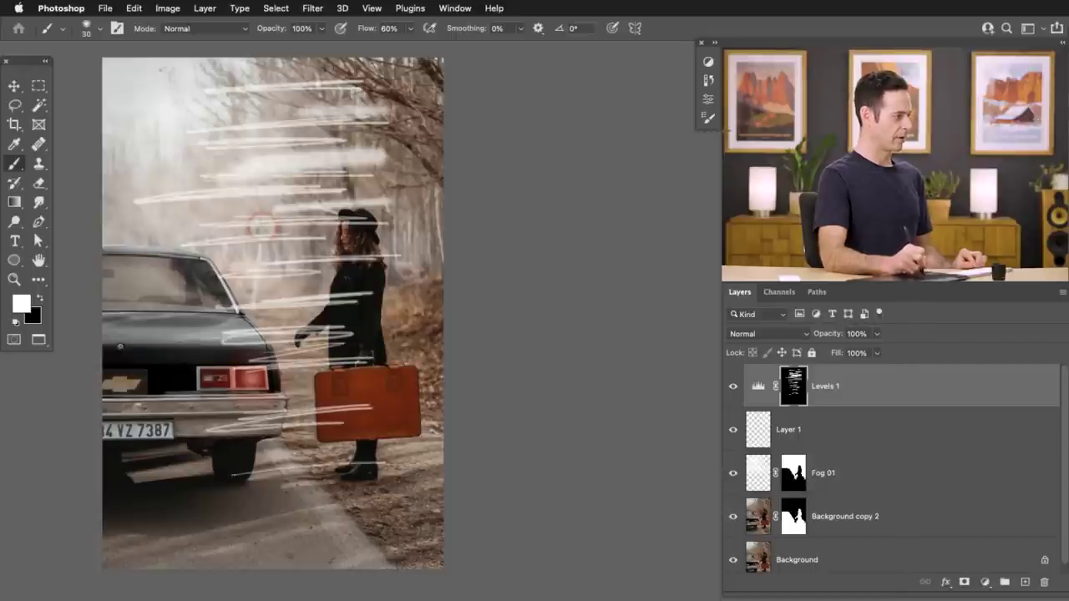
pyautogui.moveTo(375, 464); pyautogui.dragTo(351, 501)
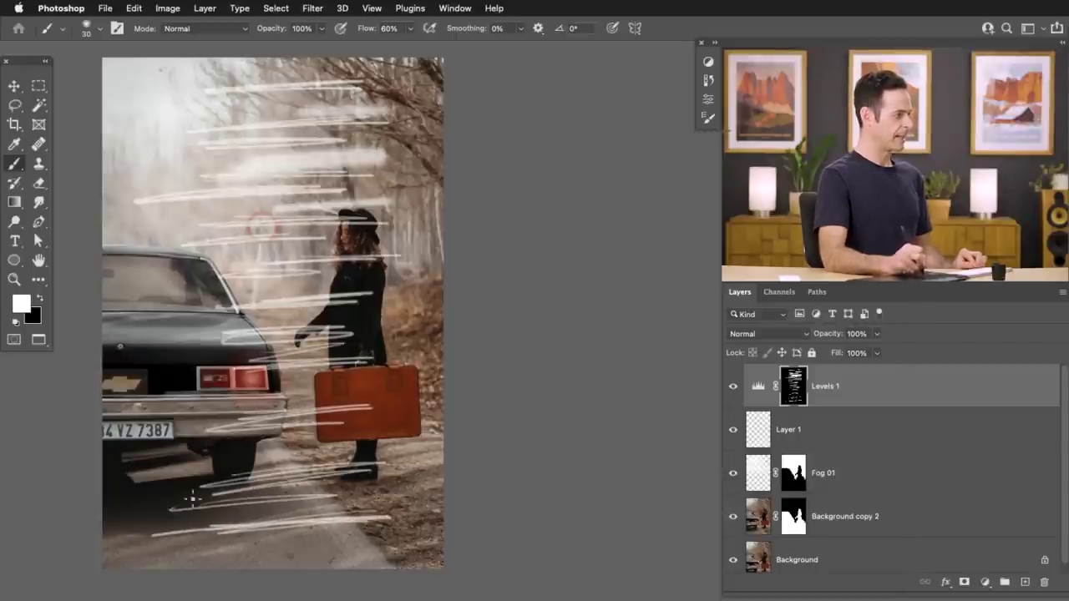
# Enlarge the brush to 105 px and add wider white strokes to the Levels 1 mask across the suitcase, car and treetops
pyautogui.rightClick(272, 355)
pyautogui.moveTo(359, 389); pyautogui.dragTo(416, 390)
pyautogui.moveTo(242, 396)
pyautogui.mouseDown()
pyautogui.moveTo(320, 392)
pyautogui.moveTo(294, 378)
pyautogui.moveTo(333, 330)
pyautogui.moveTo(258, 328)
pyautogui.moveTo(287, 303)
pyautogui.mouseUp()
pyautogui.moveTo(201, 285); pyautogui.dragTo(379, 269)
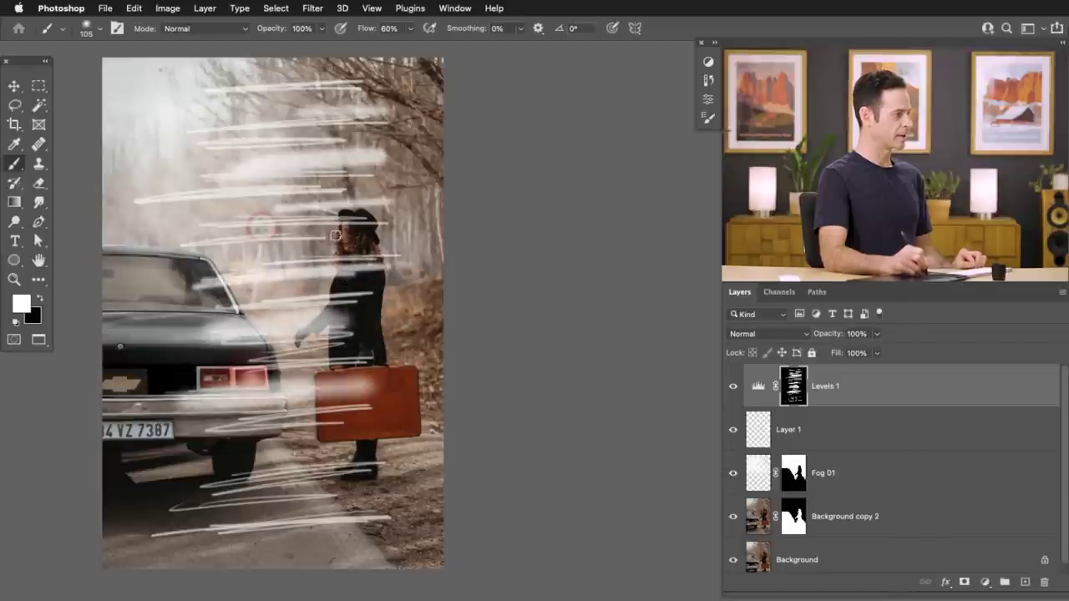
pyautogui.moveTo(271, 66)
pyautogui.mouseDown()
pyautogui.moveTo(248, 72)
pyautogui.moveTo(422, 67)
pyautogui.mouseUp()
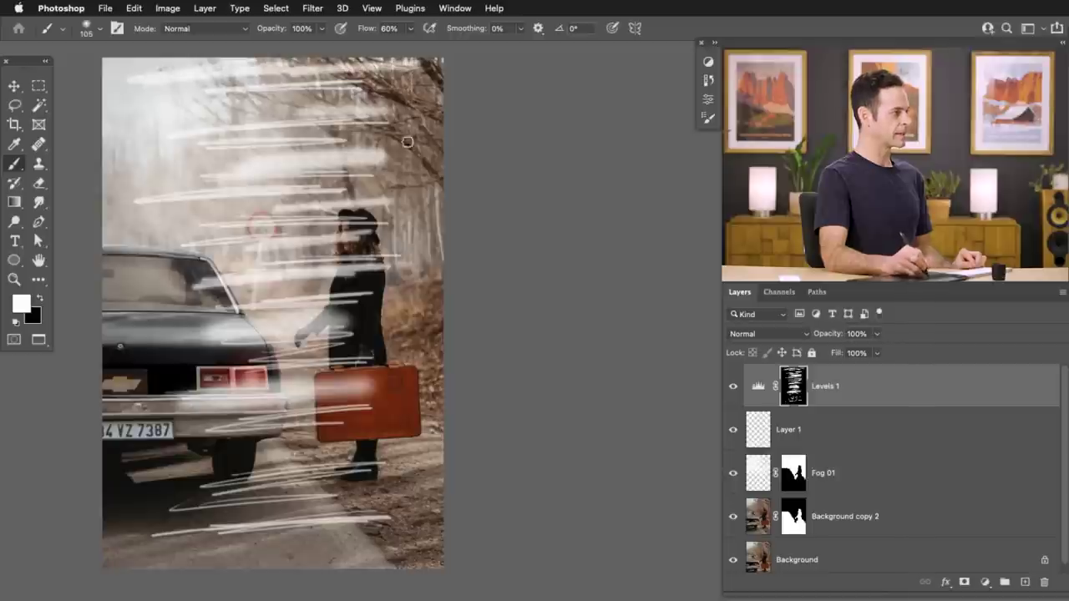
# Compare with Levels 1 hidden and shown, and scribble more white on its mask over the car and along the right side of the photo
pyautogui.click(735, 389)
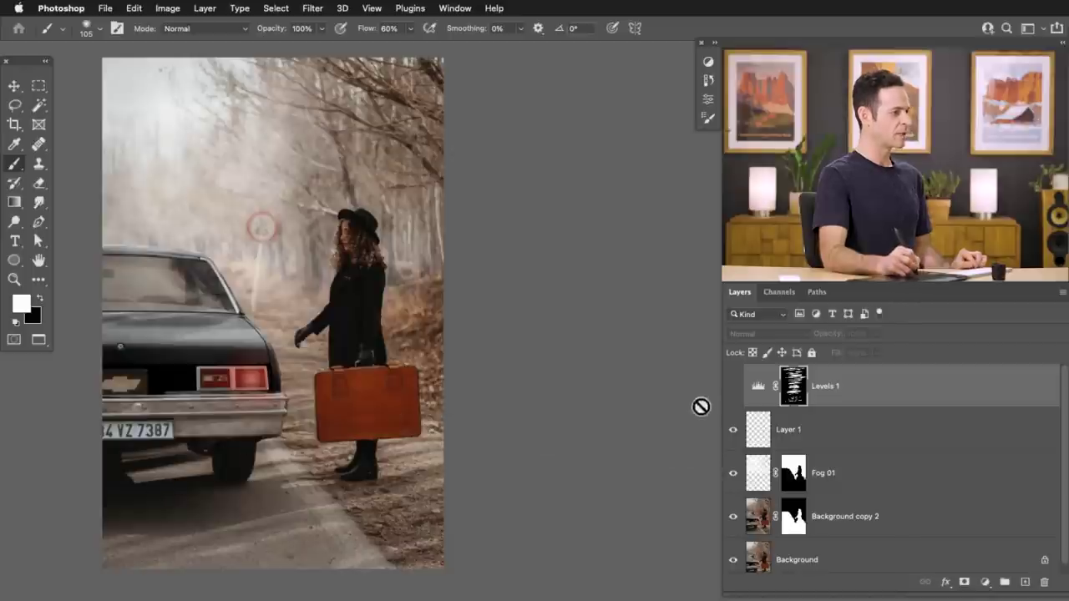
pyautogui.click(734, 389)
pyautogui.moveTo(373, 287); pyautogui.dragTo(263, 298)
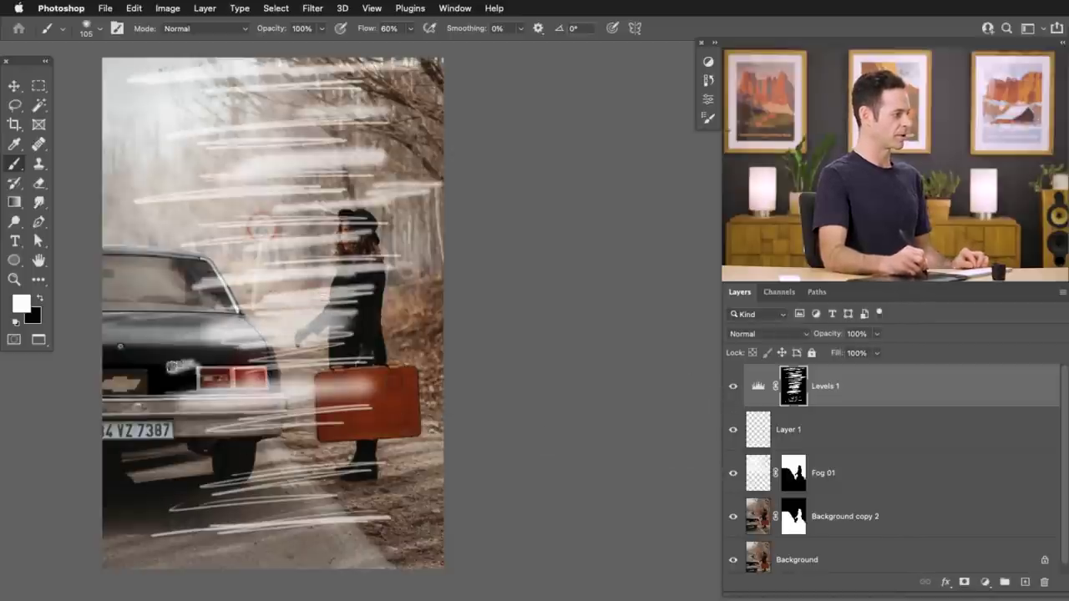
pyautogui.moveTo(376, 297); pyautogui.dragTo(451, 96)
pyautogui.moveTo(427, 353)
pyautogui.mouseDown()
pyautogui.moveTo(456, 345)
pyautogui.moveTo(430, 409)
pyautogui.moveTo(402, 422)
pyautogui.moveTo(405, 433)
pyautogui.moveTo(399, 400)
pyautogui.moveTo(416, 267)
pyautogui.moveTo(407, 173)
pyautogui.moveTo(389, 156)
pyautogui.moveTo(431, 256)
pyautogui.moveTo(426, 302)
pyautogui.mouseUp()
pyautogui.moveTo(426, 460); pyautogui.dragTo(429, 477)
pyautogui.moveTo(369, 475); pyautogui.dragTo(448, 486)
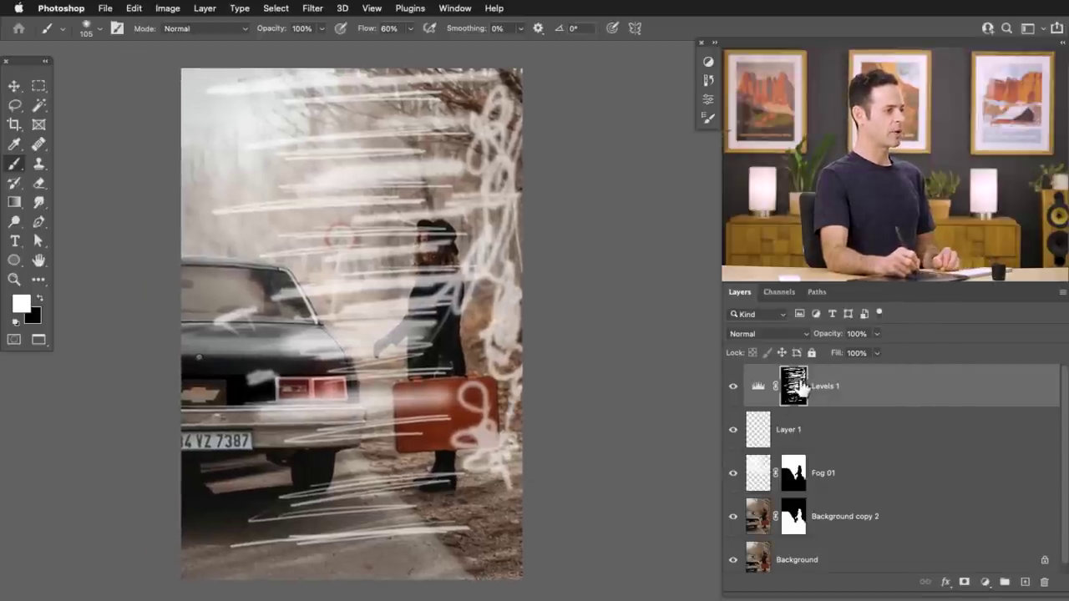
# Apply a horizontal Motion Blur with a 0° angle and a very long distance to the Levels 1 mask
pyautogui.click(312, 9)
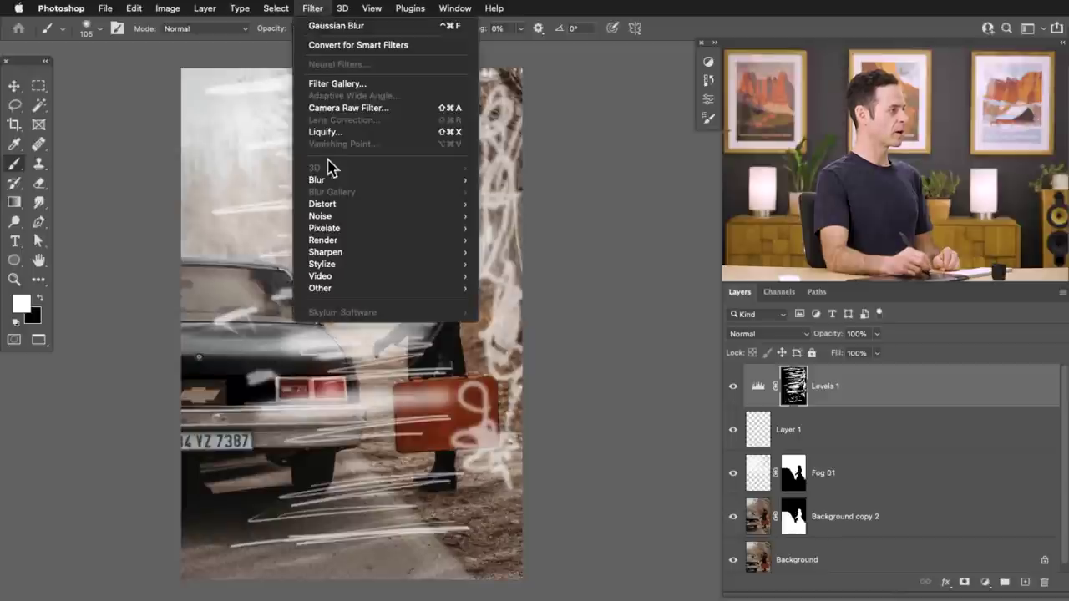
pyautogui.moveTo(355, 184)
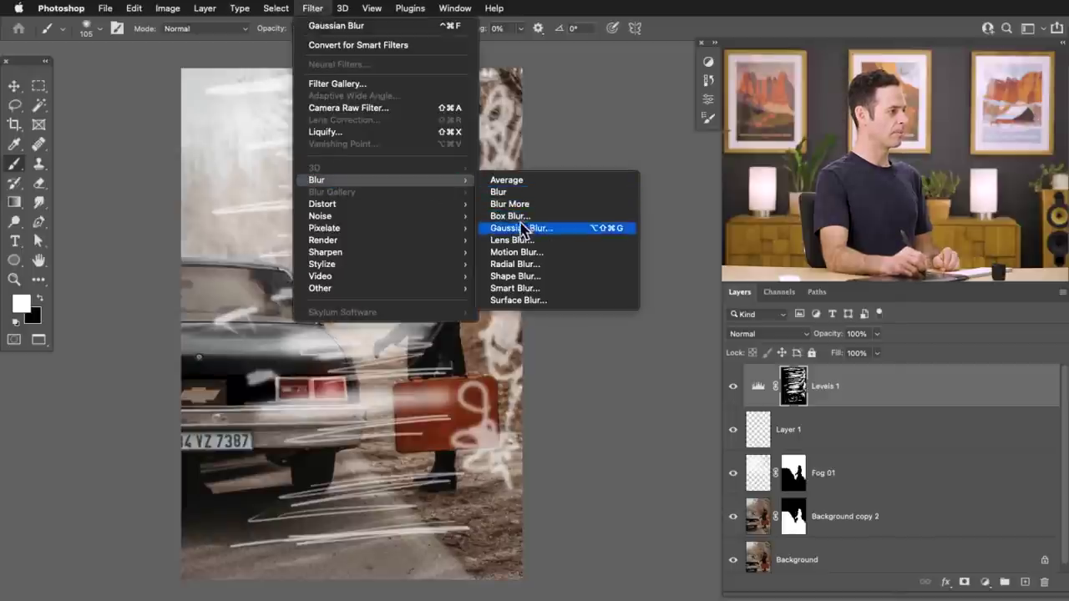
pyautogui.click(518, 251)
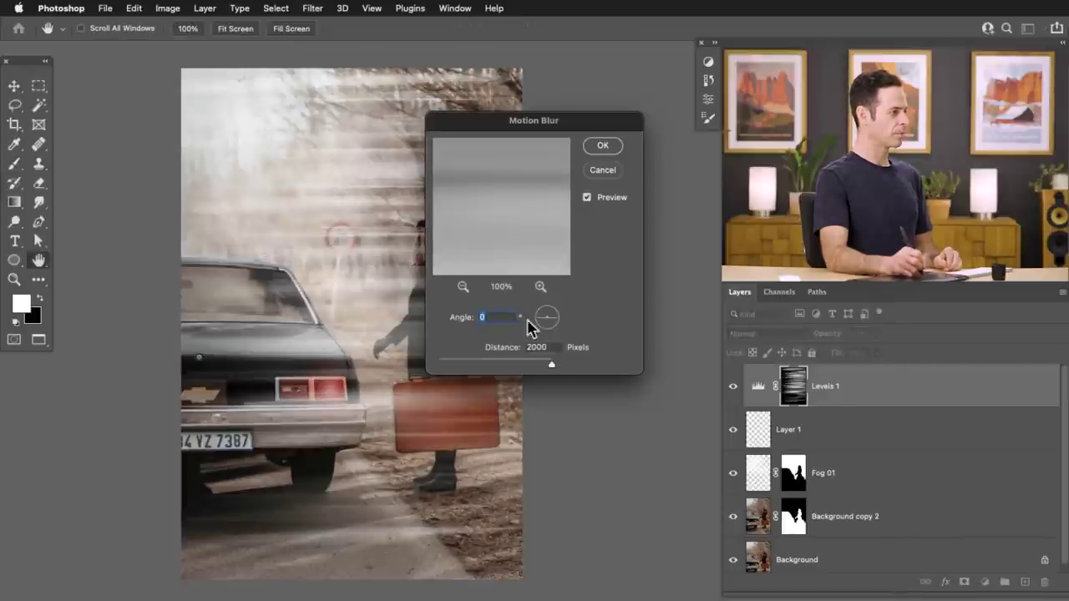
pyautogui.moveTo(352, 366); pyautogui.dragTo(270, 355)
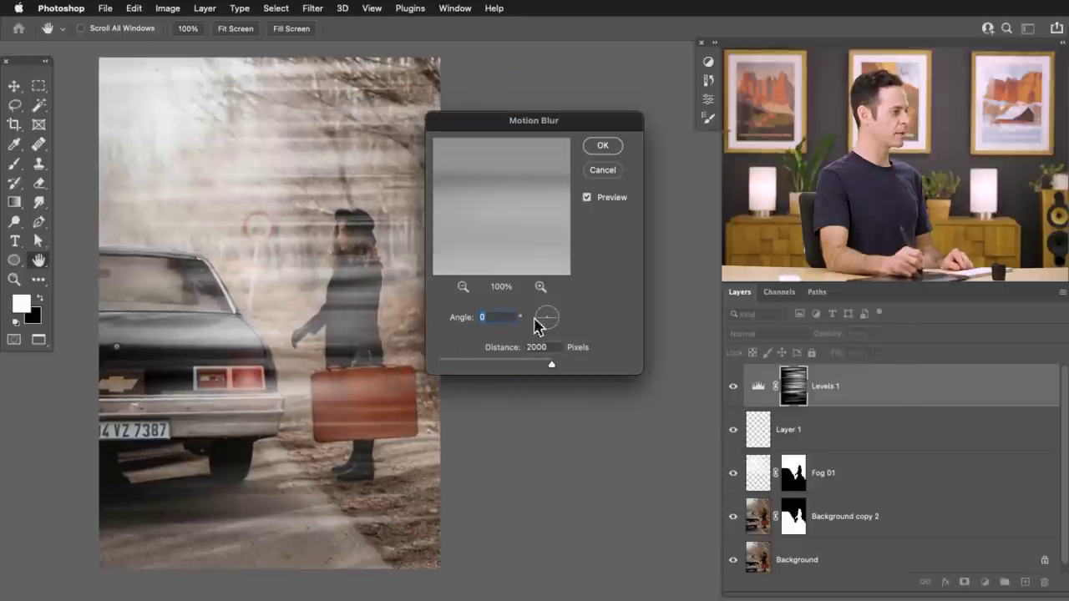
pyautogui.moveTo(515, 366); pyautogui.dragTo(553, 366)
pyautogui.click(607, 148)
pyautogui.press('b')
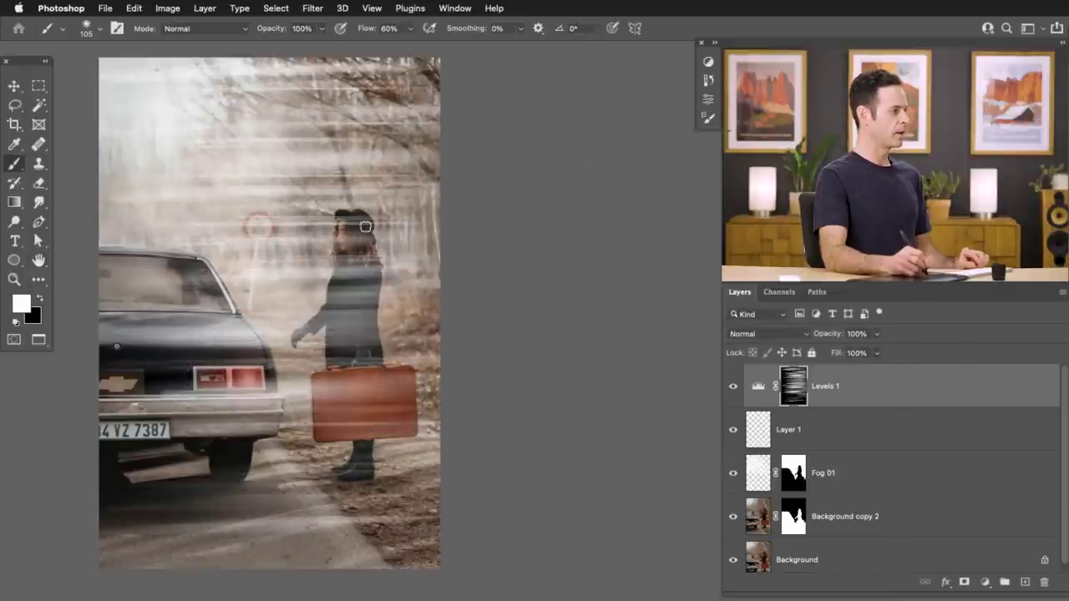
# Add white strokes to the Levels 1 mask along the photo's right side, plus thin horizontal strokes around the woman with a 31 px brush
pyautogui.moveTo(415, 218)
pyautogui.mouseDown()
pyautogui.moveTo(368, 180)
pyautogui.moveTo(418, 130)
pyautogui.moveTo(409, 75)
pyautogui.moveTo(384, 208)
pyautogui.moveTo(398, 291)
pyautogui.moveTo(440, 351)
pyautogui.mouseUp()
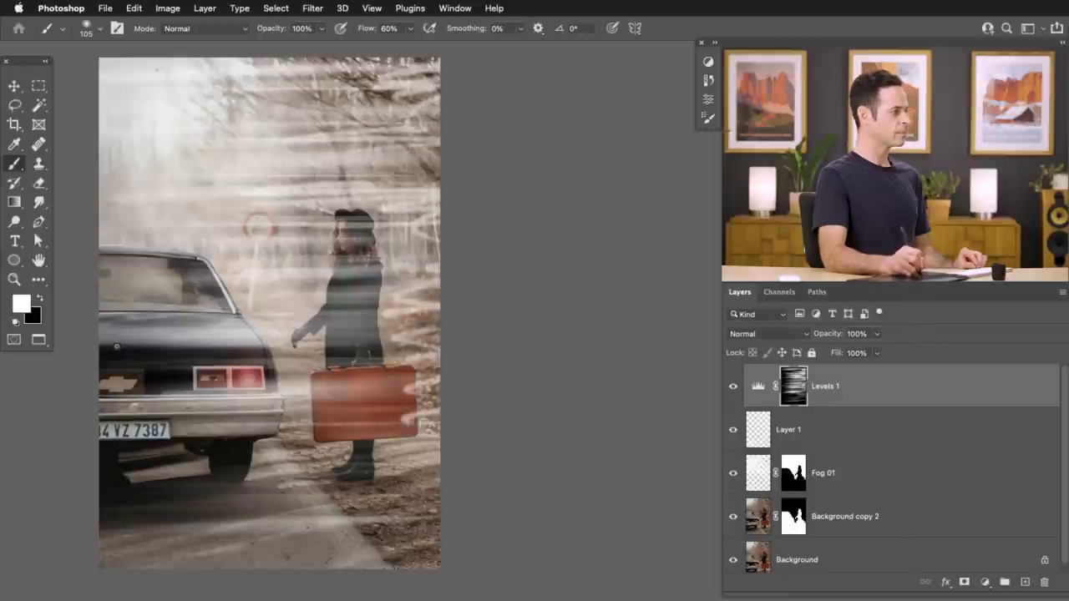
pyautogui.moveTo(402, 507)
pyautogui.mouseDown()
pyautogui.moveTo(414, 422)
pyautogui.moveTo(378, 424)
pyautogui.mouseUp()
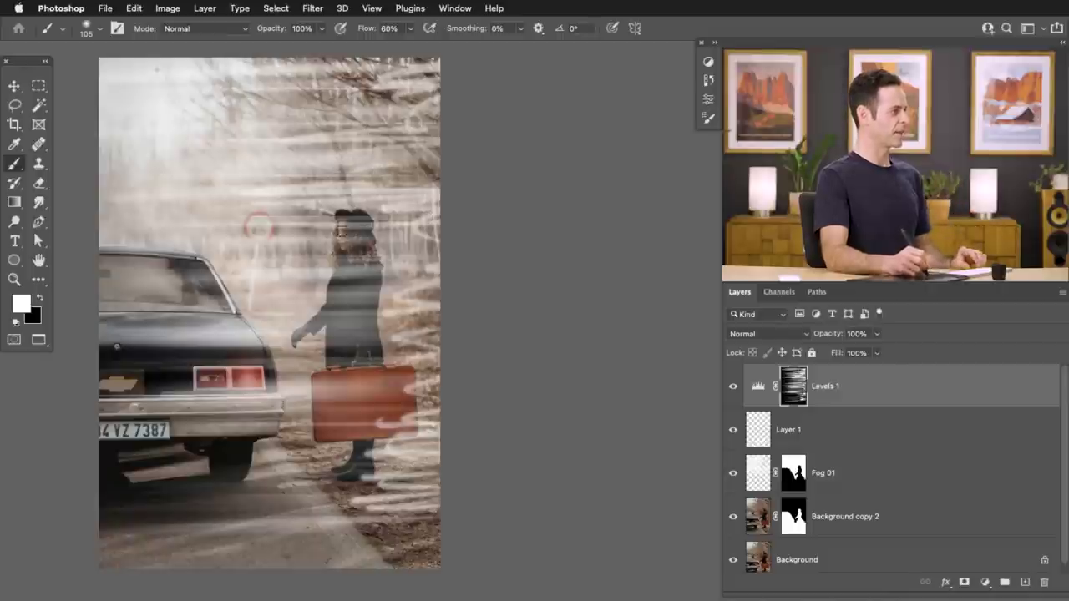
pyautogui.press(']')
pyautogui.press(']')
pyautogui.press(']')
pyautogui.press(']')
pyautogui.press(']')
pyautogui.press(']')
pyautogui.moveTo(312, 242); pyautogui.dragTo(293, 248)
pyautogui.moveTo(288, 248); pyautogui.dragTo(384, 245)
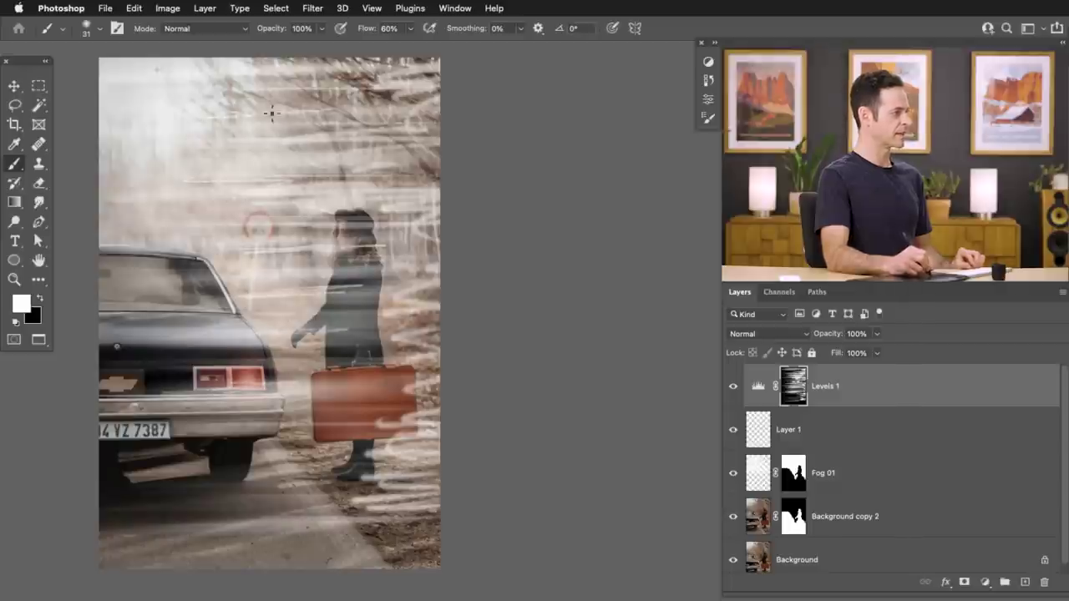
# Motion-blur the newly painted strokes on the Levels 1 mask at a 0° angle and a distance of 1906 pixels
pyautogui.click(313, 9)
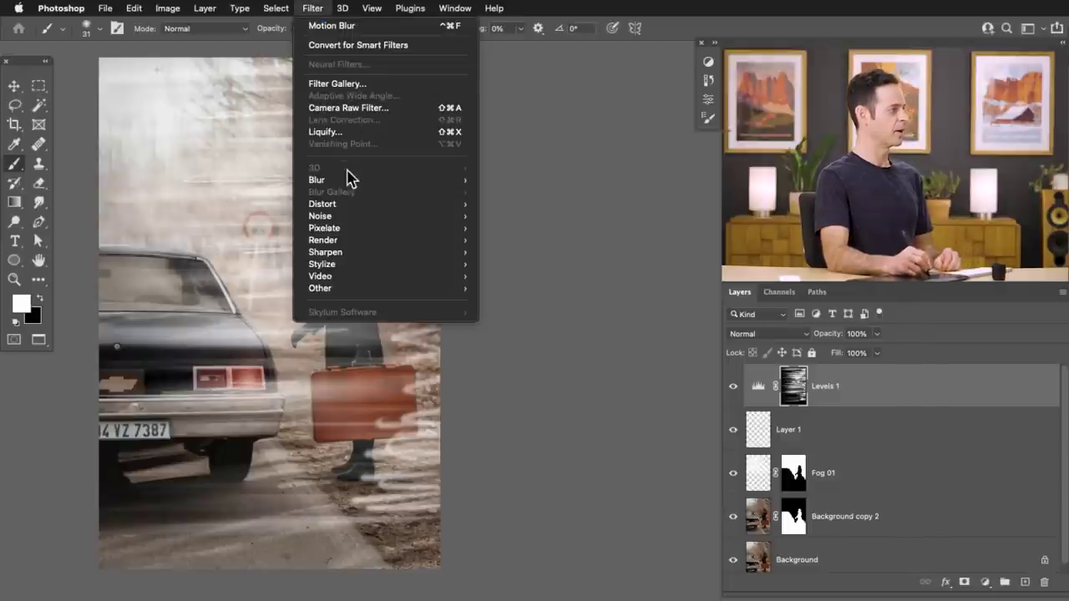
pyautogui.moveTo(441, 189)
pyautogui.click(529, 250)
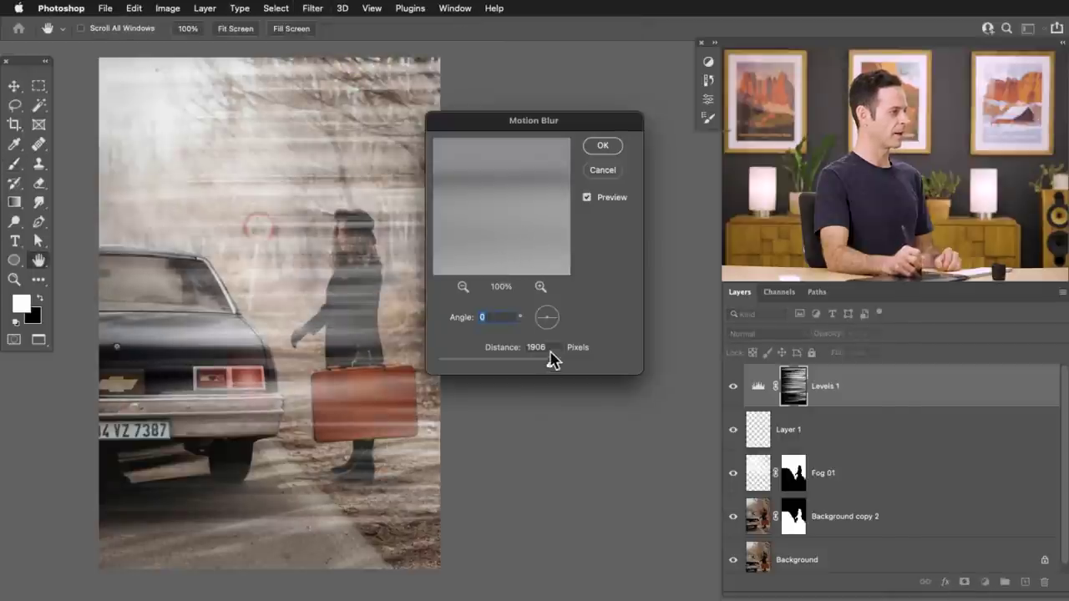
pyautogui.click(603, 148)
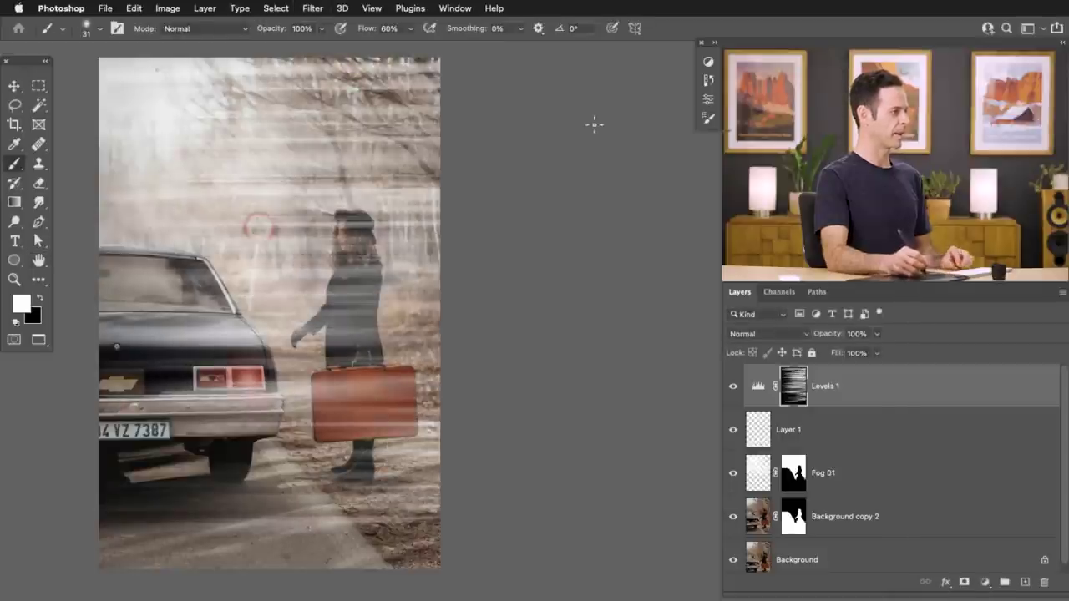
# Compare the whole photo with the streaked Levels 1 haze hidden and shown
pyautogui.moveTo(478, 303); pyautogui.dragTo(524, 274)
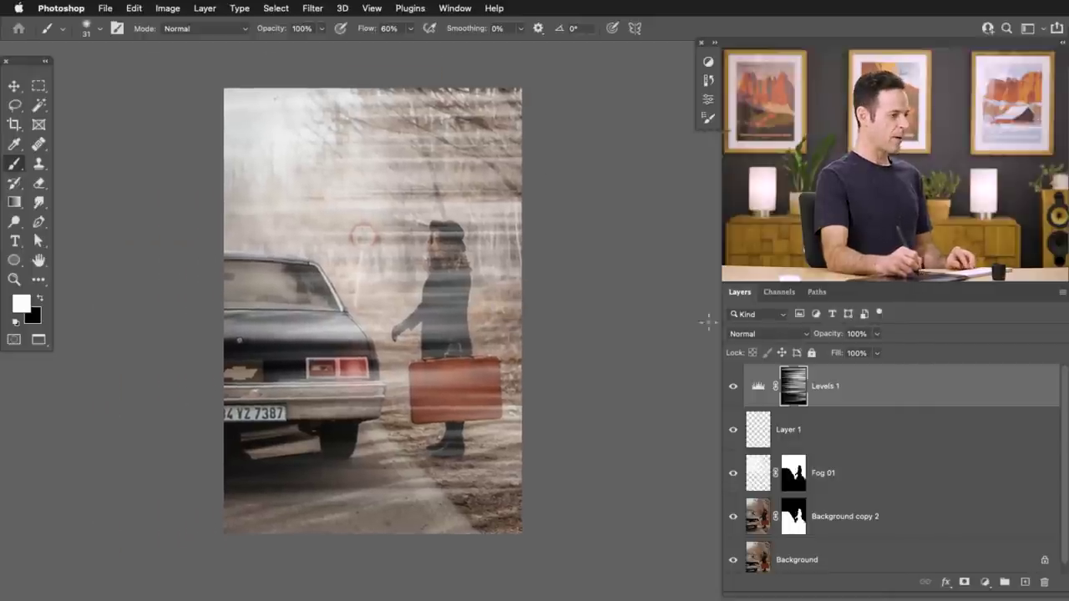
pyautogui.click(733, 389)
pyautogui.click(733, 389)
pyautogui.click(734, 389)
pyautogui.click(734, 389)
pyautogui.click(735, 389)
pyautogui.click(735, 389)
pyautogui.click(735, 389)
pyautogui.click(736, 389)
pyautogui.click(736, 389)
pyautogui.click(737, 389)
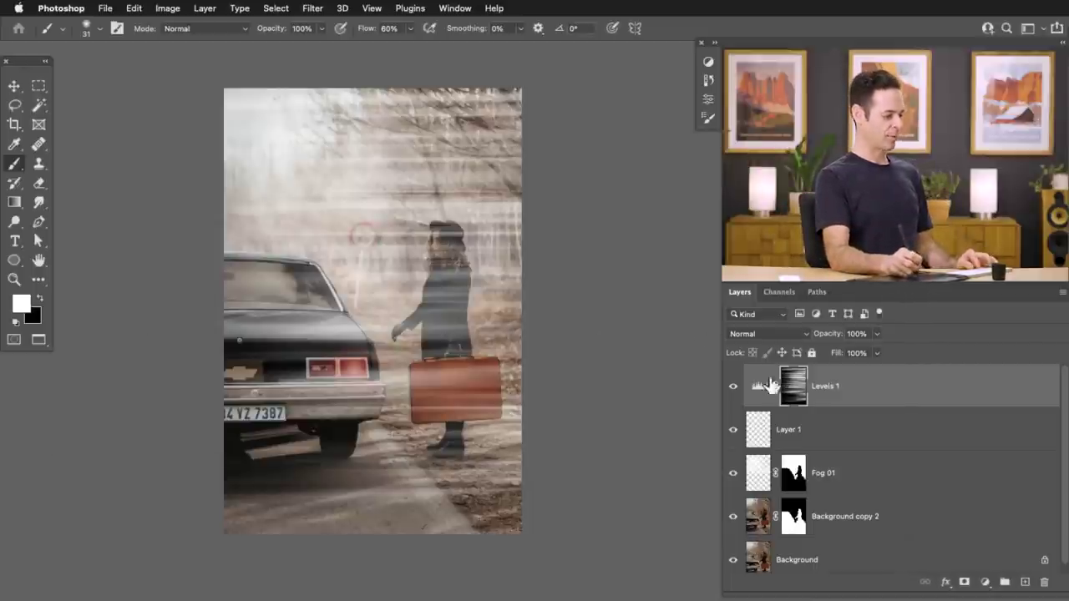
# Transform the Levels 1 mask, pulling its corners well beyond the photo to about 258% width and 140% height, slanting the streaks up toward the right
pyautogui.press('super+t')
pyautogui.moveTo(477, 444); pyautogui.dragTo(481, 356)
pyautogui.moveTo(401, 355); pyautogui.dragTo(398, 394)
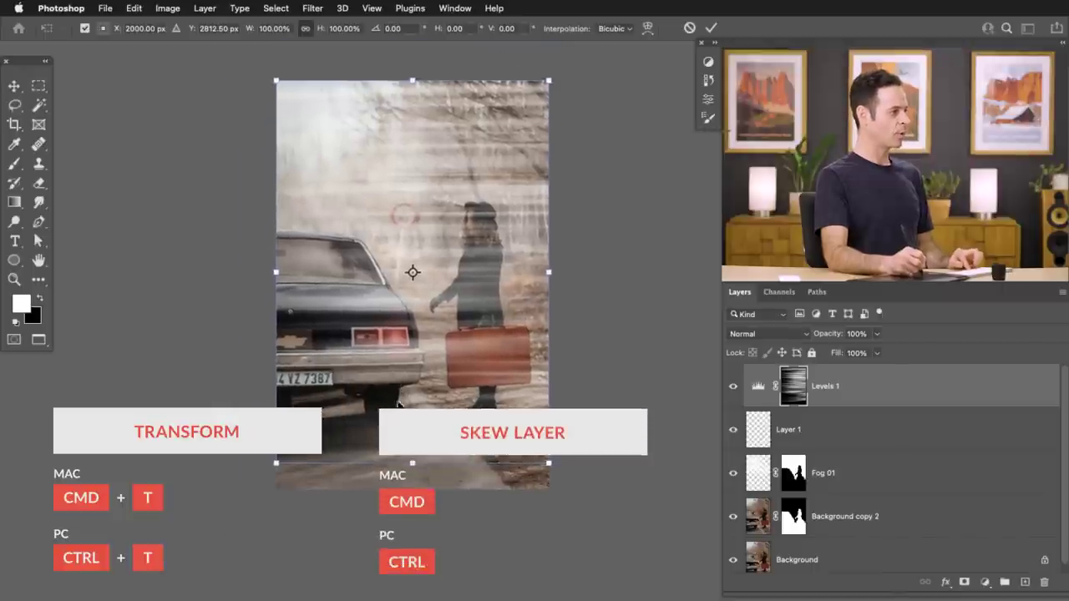
pyautogui.moveTo(284, 465); pyautogui.dragTo(137, 547)
pyautogui.moveTo(369, 438)
pyautogui.mouseDown()
pyautogui.moveTo(344, 451)
pyautogui.moveTo(356, 447)
pyautogui.mouseUp()
pyautogui.moveTo(491, 224); pyautogui.dragTo(624, 129)
pyautogui.moveTo(311, 224); pyautogui.dragTo(207, 178)
pyautogui.moveTo(493, 472); pyautogui.dragTo(589, 446)
pyautogui.moveTo(212, 359); pyautogui.dragTo(191, 384)
pyautogui.moveTo(615, 285)
pyautogui.mouseDown()
pyautogui.moveTo(625, 311)
pyautogui.moveTo(624, 297)
pyautogui.mouseUp()
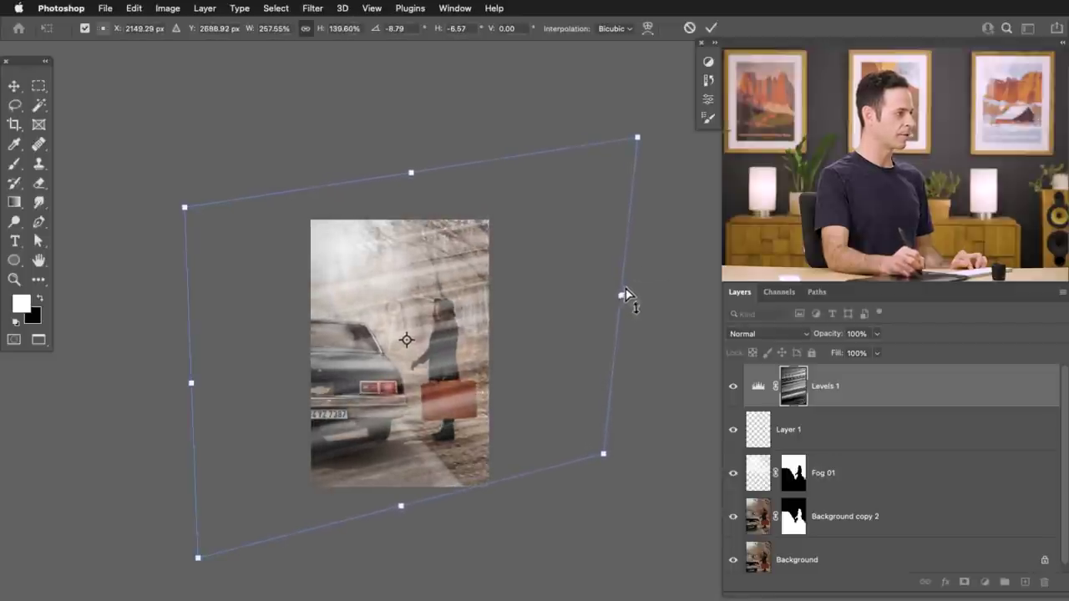
pyautogui.press('Return')
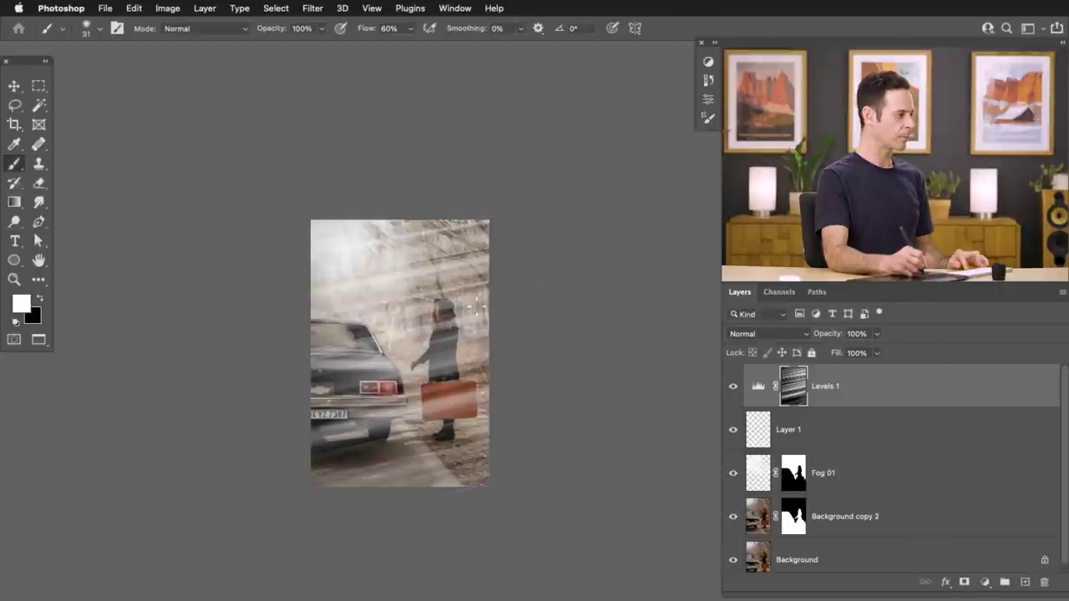
# Check the slanted light streaks by hiding and showing Levels 1 with the photo fitted to the window
pyautogui.hotkey('ctrl', '0')
pyautogui.click(735, 388)
pyautogui.click(736, 393)
pyautogui.click(734, 392)
pyautogui.click(734, 391)
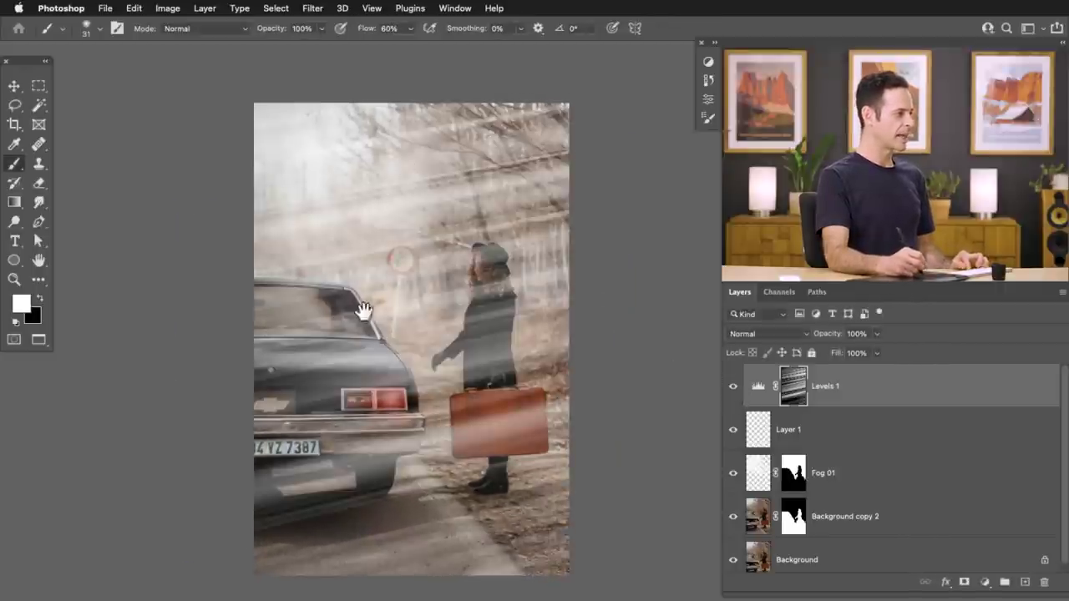
pyautogui.moveTo(497, 384)
pyautogui.mouseDown()
pyautogui.moveTo(537, 372)
pyautogui.moveTo(506, 375)
pyautogui.mouseUp()
pyautogui.moveTo(535, 410); pyautogui.dragTo(524, 399)
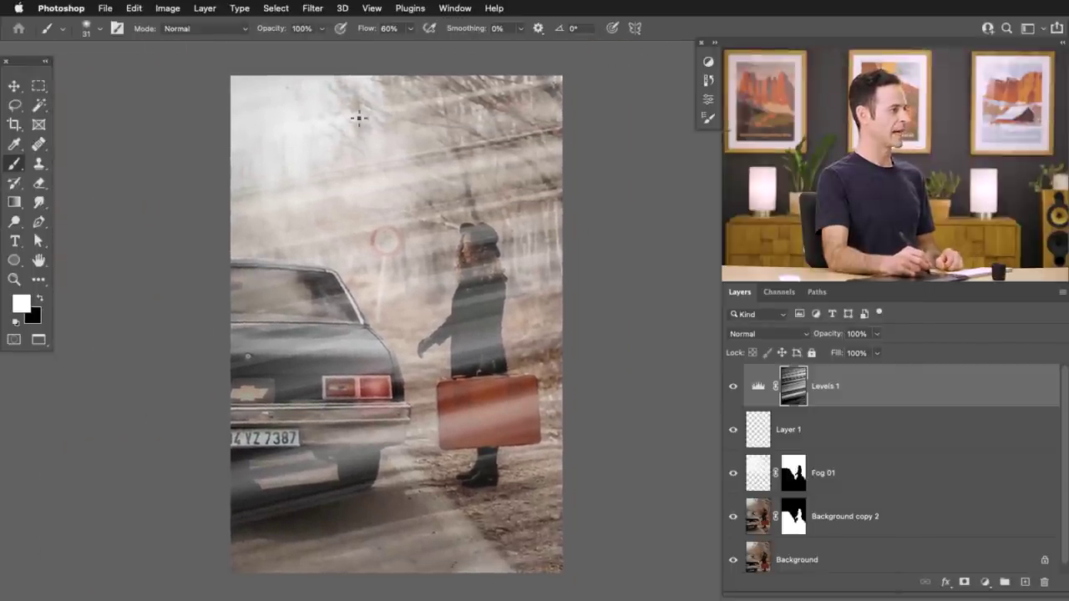
# Soften the slanted streaks on the Levels 1 mask with a Gaussian Blur of 7.2 pixels radius
pyautogui.click(316, 10)
pyautogui.moveTo(332, 181)
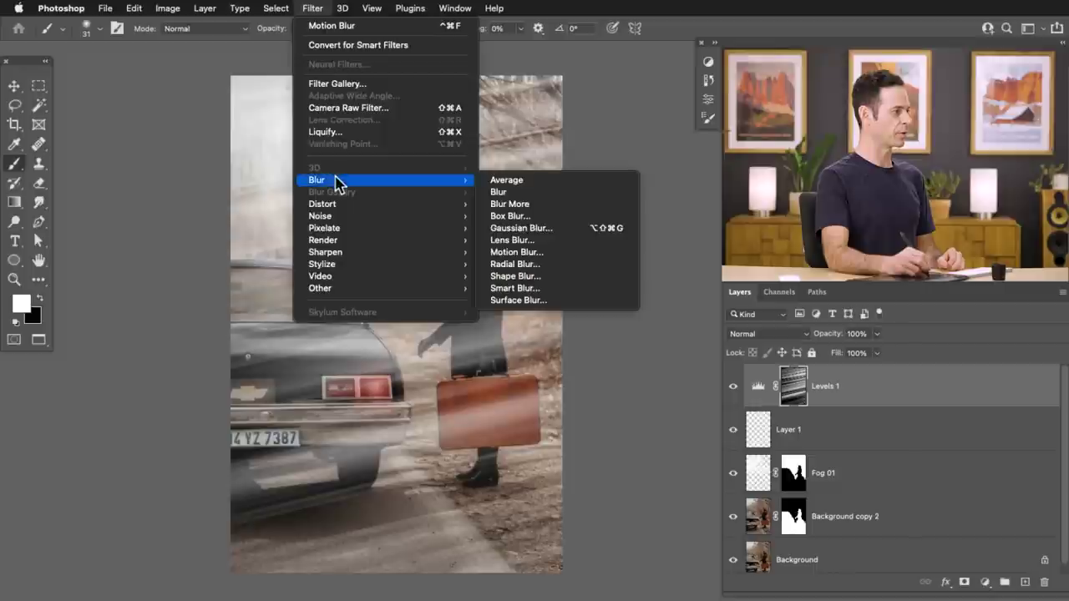
pyautogui.click(522, 228)
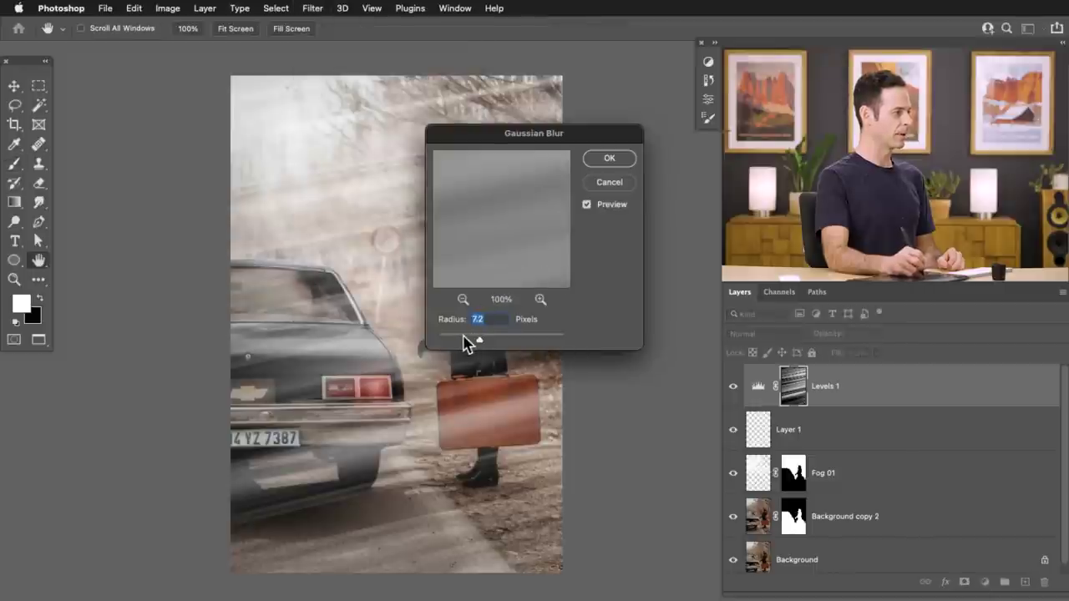
pyautogui.click(612, 163)
pyautogui.press('b')
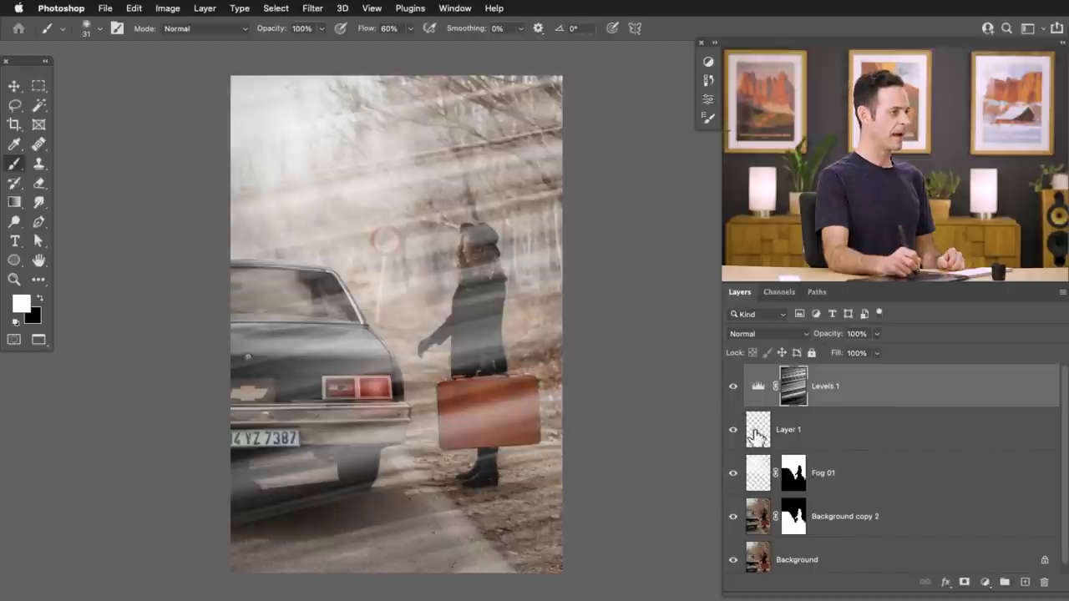
# Delete Layer 1 and place the Levels 1 adjustment in its own group
pyautogui.click(843, 442)
pyautogui.press('Delete')
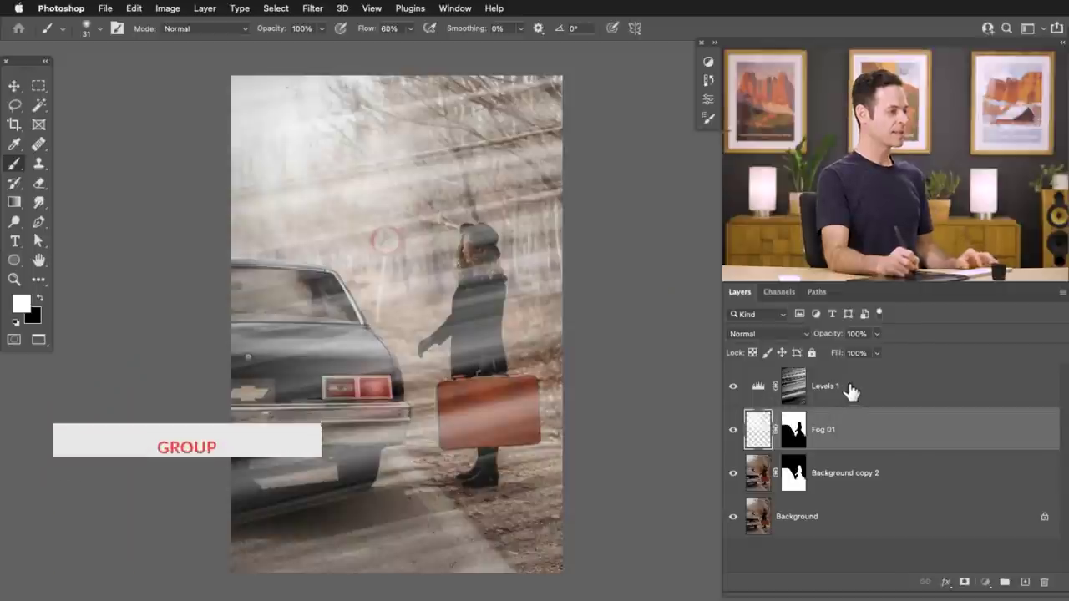
pyautogui.click(836, 388)
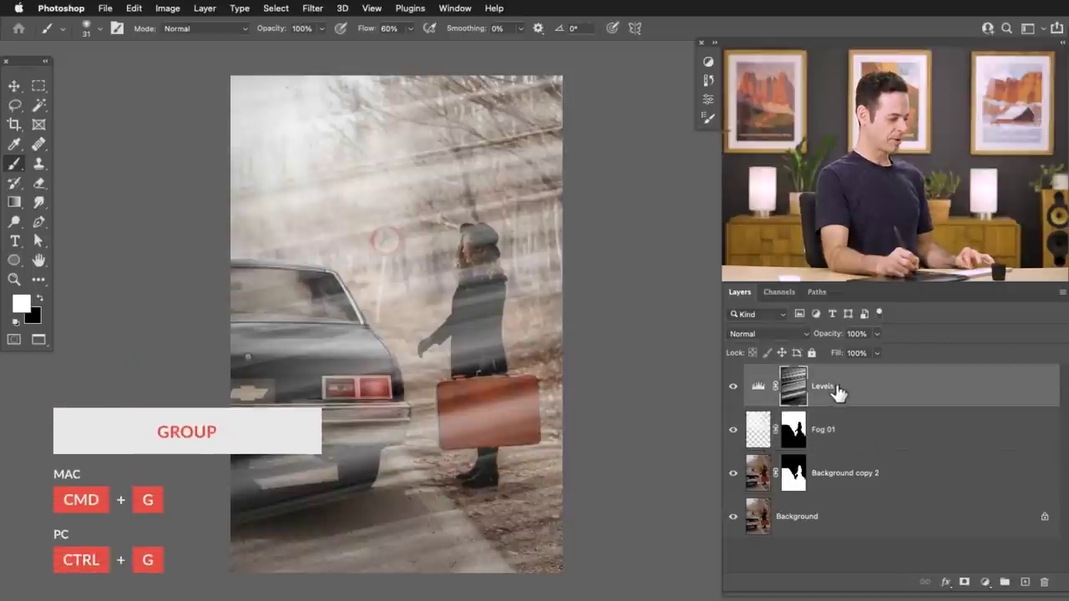
pyautogui.press('super+g')
# Compare the image with the Fog 01 layer hidden and shown
pyautogui.click(798, 449)
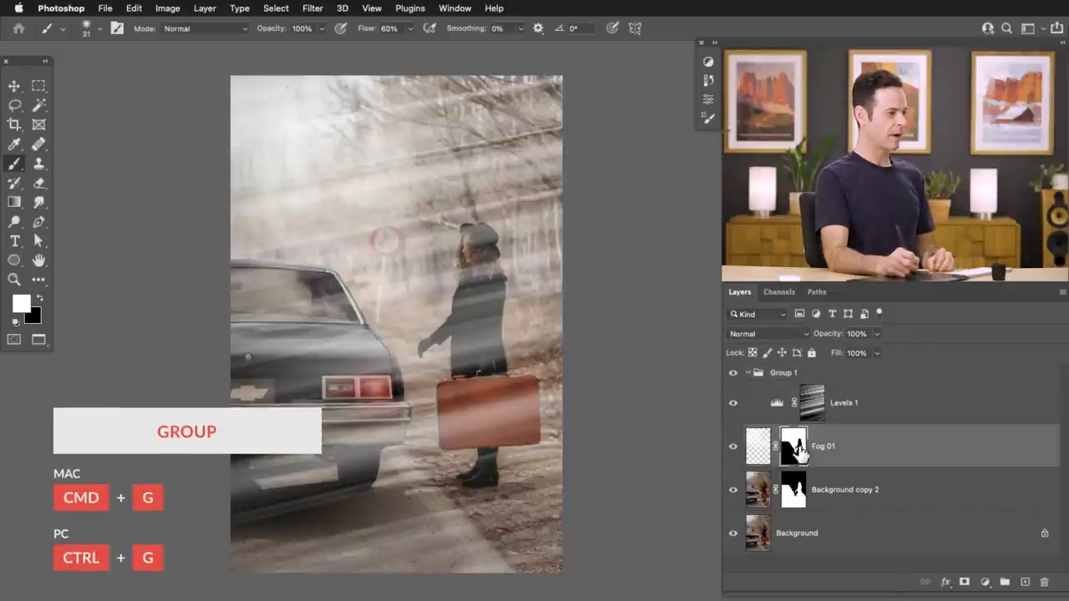
pyautogui.click(731, 450)
pyautogui.click(731, 449)
pyautogui.click(730, 449)
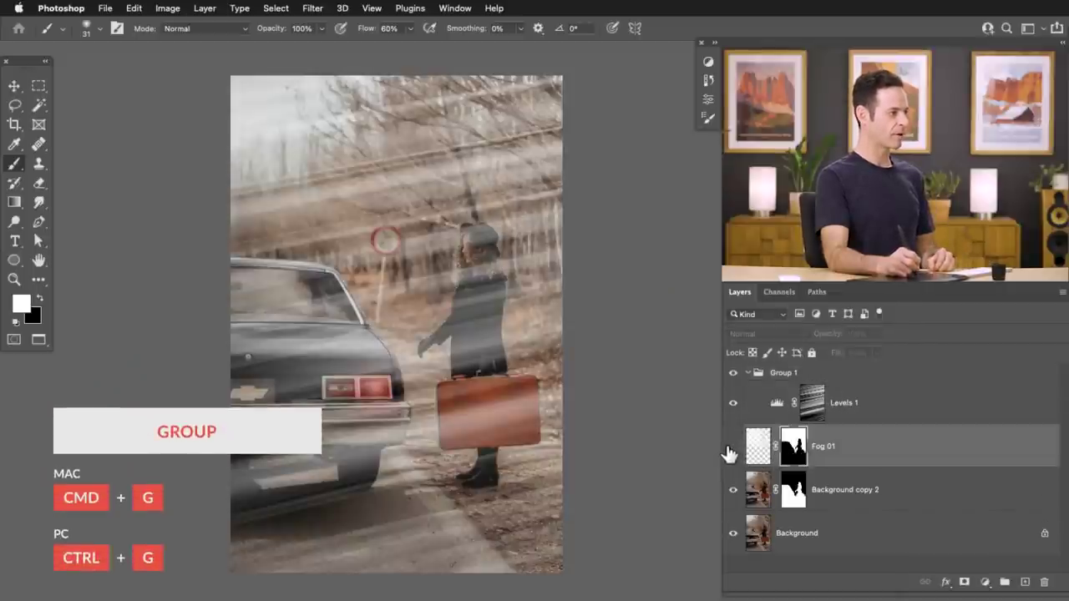
pyautogui.click(730, 449)
# Rename the Levels 1 adjustment inside Group 1 as Light Rays
pyautogui.click(788, 373)
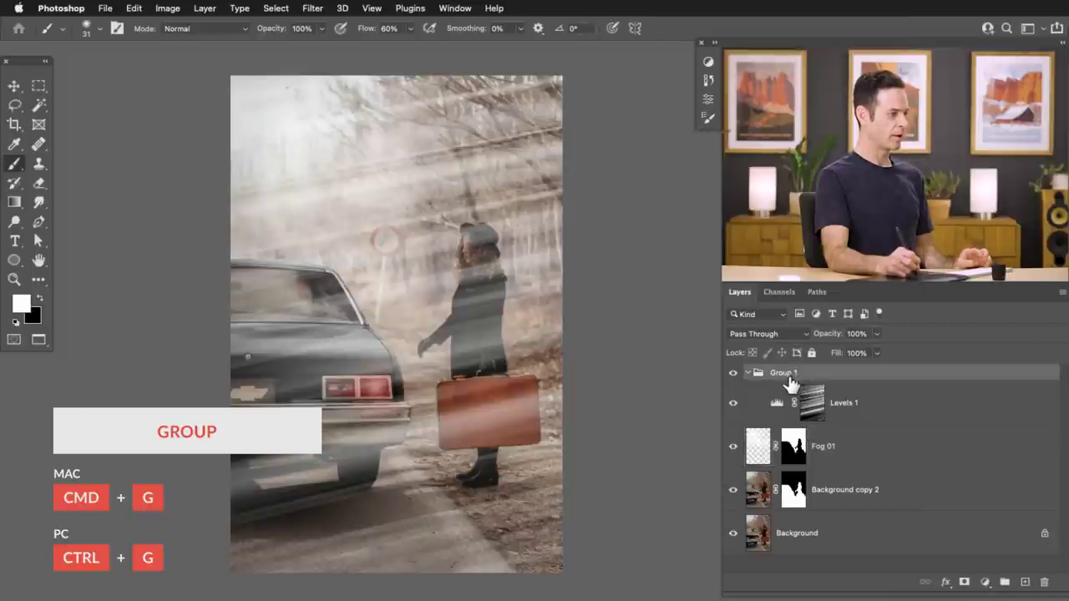
pyautogui.doubleClick(847, 405)
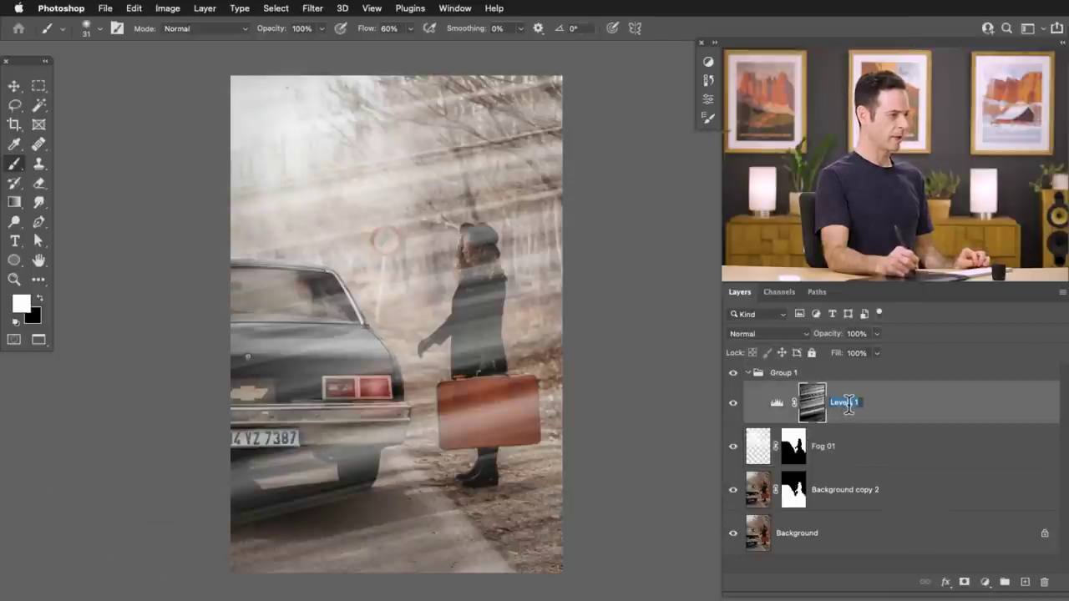
pyautogui.write('Light Rays')
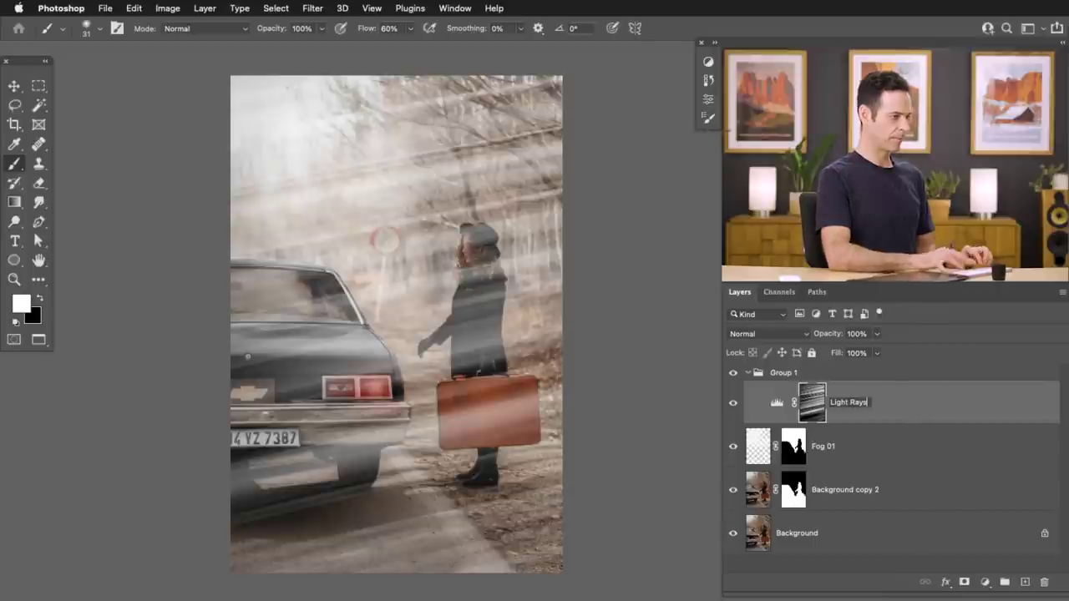
pyautogui.press('Return')
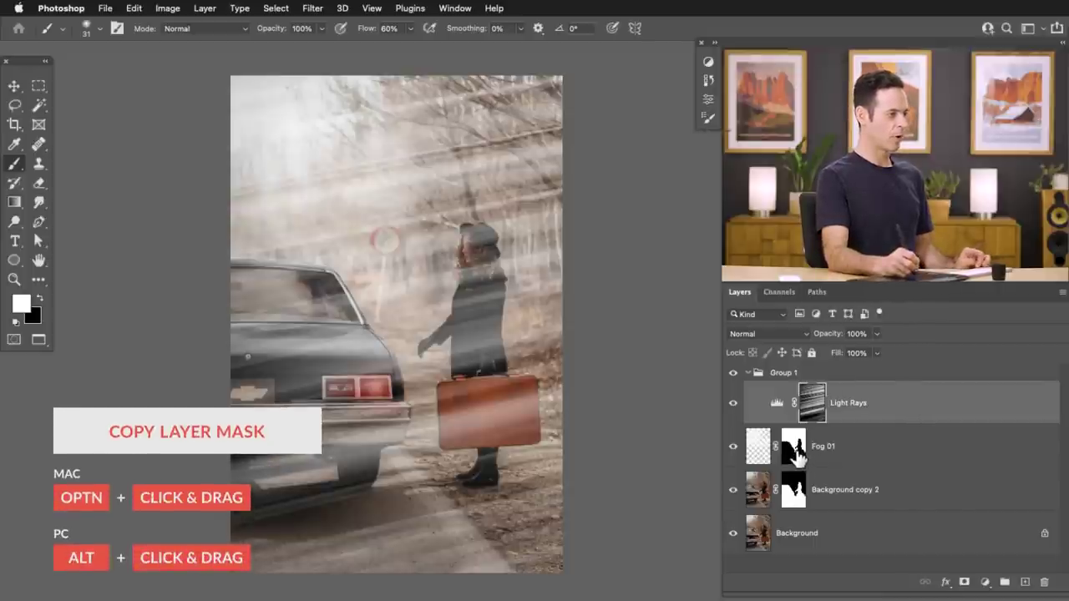
# Copy the Fog 01 layer mask onto Group 1 and delete the Background copy 2 layer
pyautogui.moveTo(794, 452); pyautogui.dragTo(800, 380)
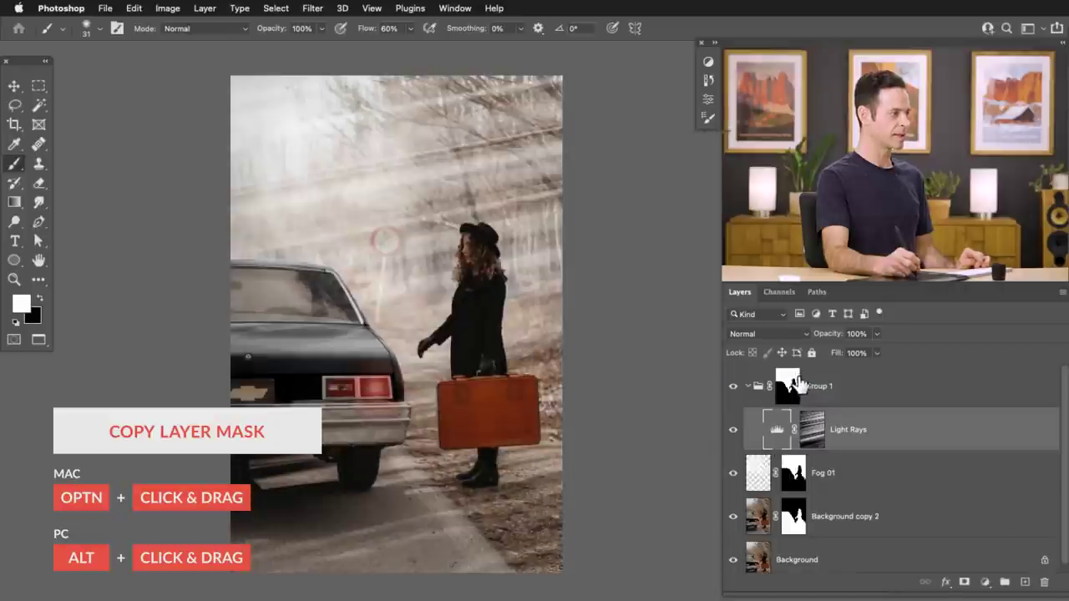
pyautogui.click(883, 518)
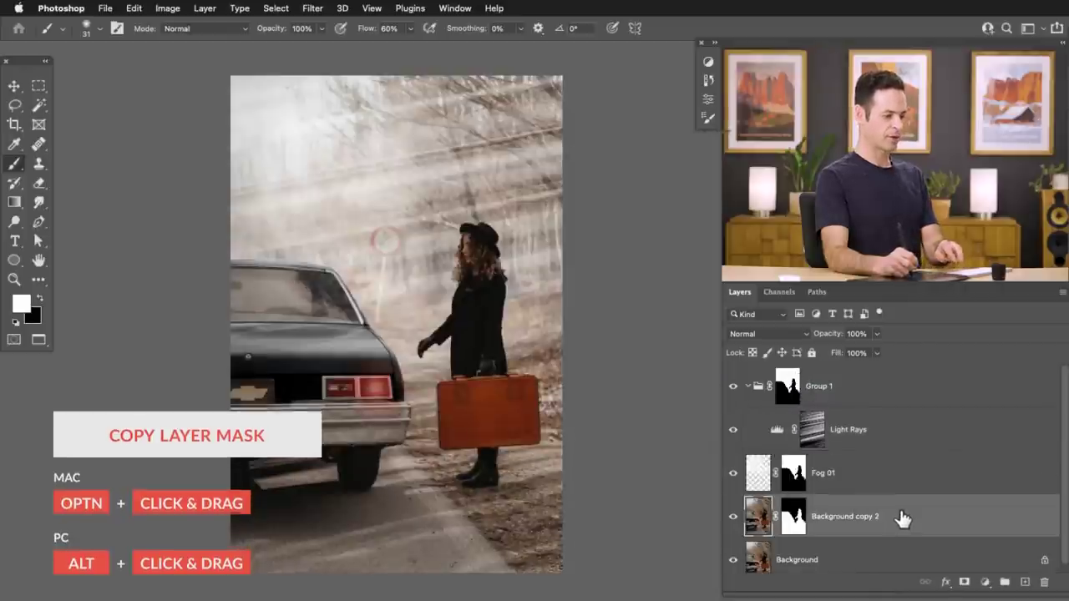
pyautogui.press('Delete')
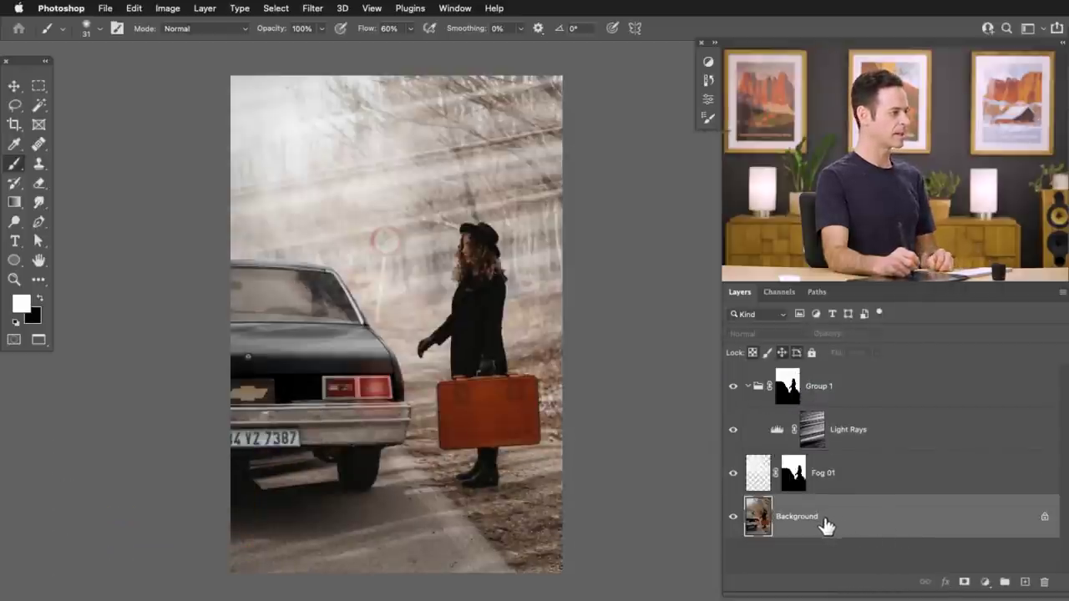
# Compare the photo with the masked Group 1 light rays hidden and shown
pyautogui.click(732, 389)
pyautogui.click(733, 390)
pyautogui.click(734, 389)
pyautogui.click(735, 389)
pyautogui.click(734, 391)
pyautogui.click(734, 390)
pyautogui.click(734, 391)
pyautogui.click(734, 391)
pyautogui.click(734, 391)
pyautogui.click(734, 391)
pyautogui.click(734, 391)
pyautogui.click(734, 391)
pyautogui.click(734, 390)
pyautogui.click(733, 391)
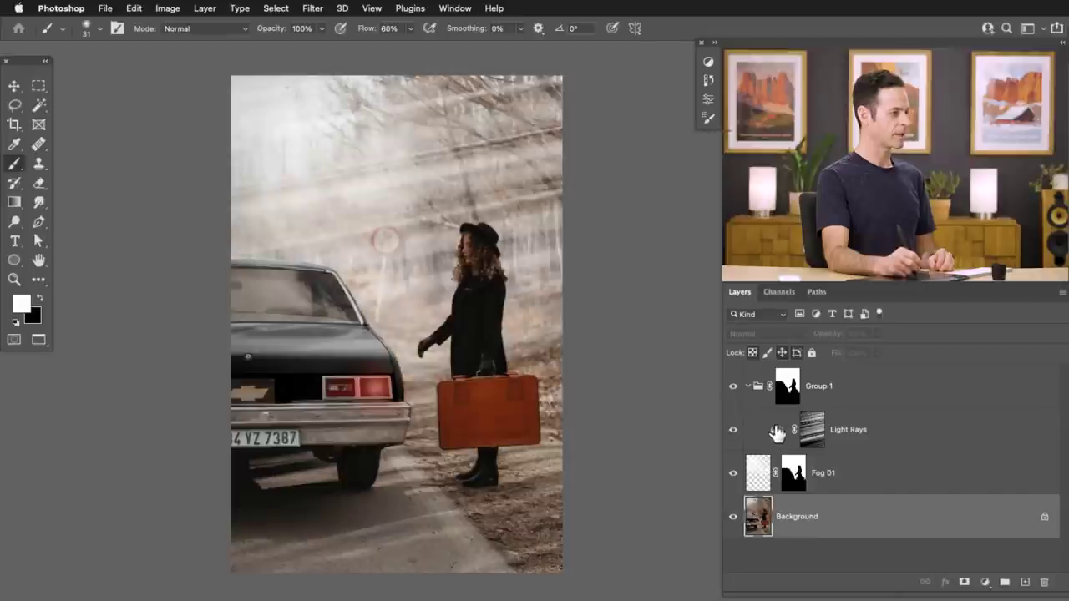
# Lower the black output level of the Light Rays adjustment to soften the haze, and duplicate the adjustment with its mask
pyautogui.click(777, 432)
pyautogui.doubleClick(778, 433)
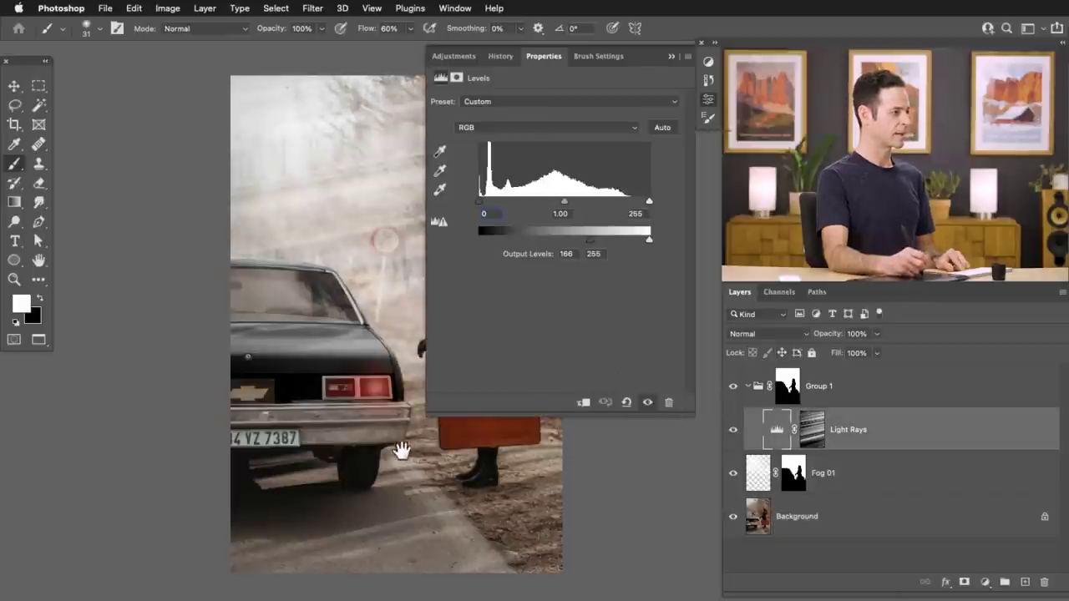
pyautogui.moveTo(402, 450); pyautogui.dragTo(261, 437)
pyautogui.moveTo(594, 239); pyautogui.dragTo(539, 244)
pyautogui.click(810, 429)
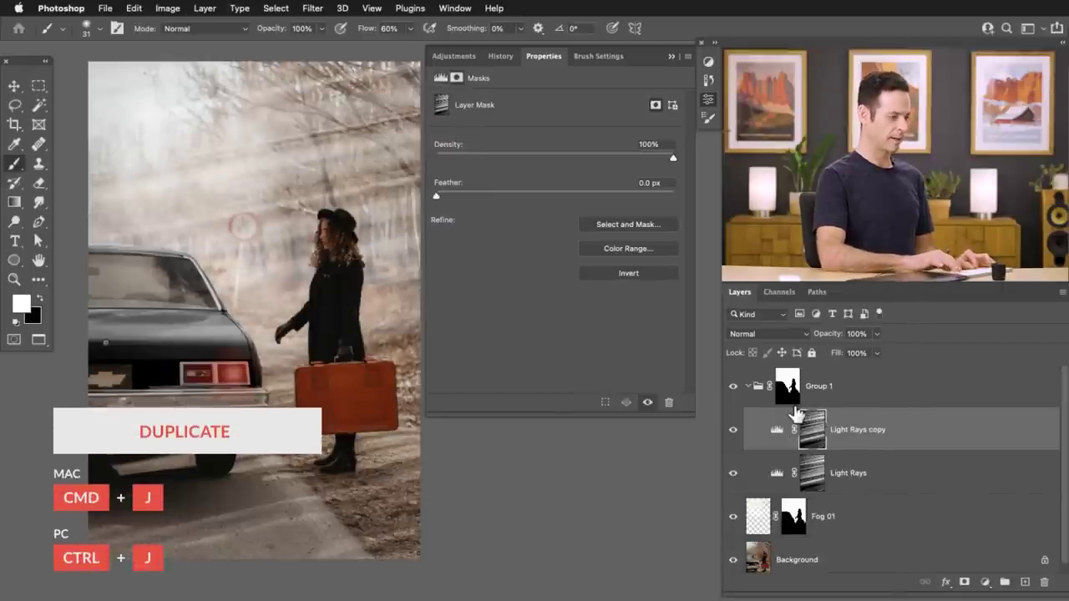
# Move the Light Rays copy out of and below Group 1, hide it, and check the Light Rays layer hidden and shown
pyautogui.moveTo(802, 410); pyautogui.dragTo(787, 441)
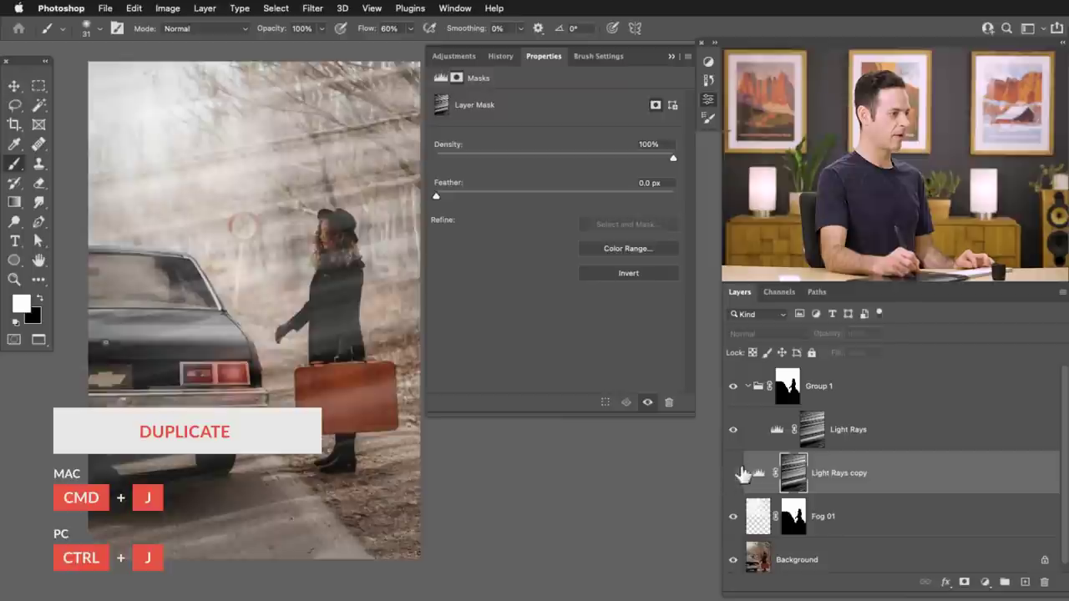
pyautogui.click(732, 474)
pyautogui.click(817, 434)
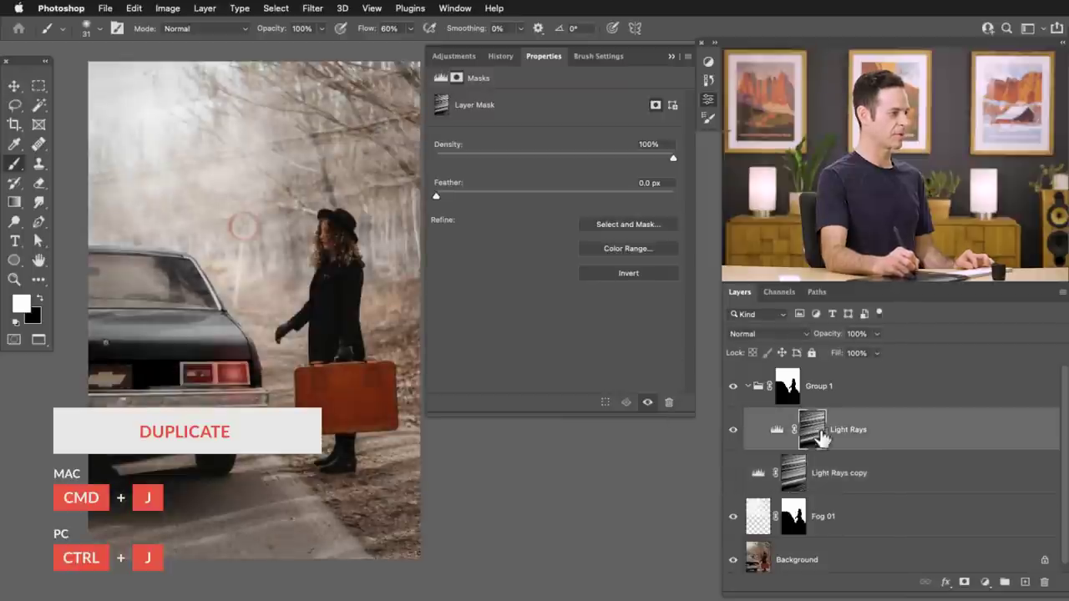
pyautogui.click(732, 431)
pyautogui.click(732, 431)
pyautogui.click(733, 431)
pyautogui.click(734, 431)
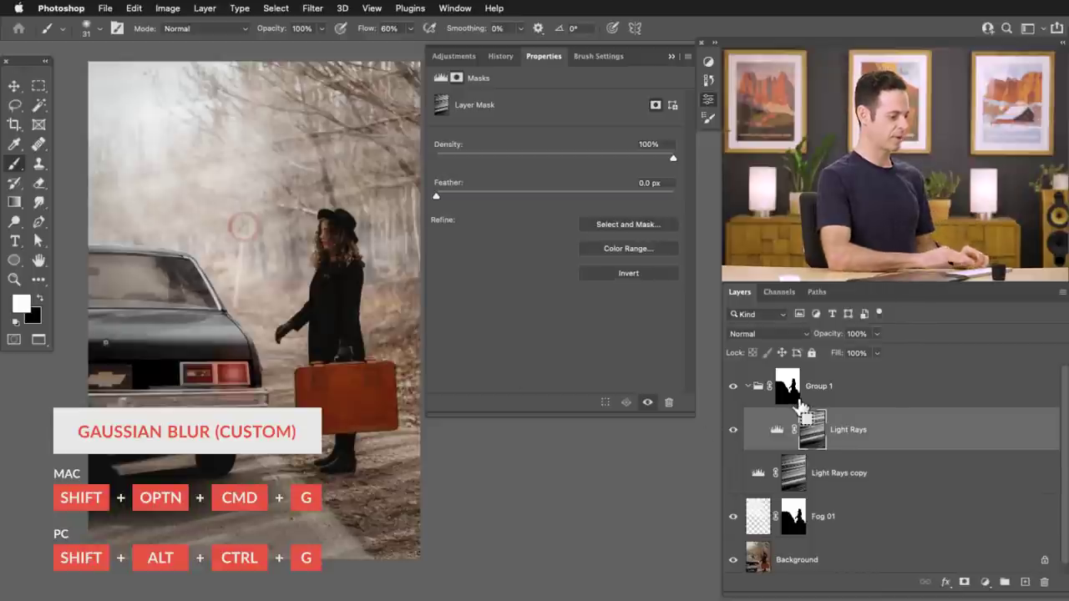
# Apply a Gaussian Blur with a radius of about 6.4 pixels to the Light Rays layer mask
pyautogui.moveTo(801, 407); pyautogui.dragTo(790, 380)
pyautogui.press('alt+shift+super+g')
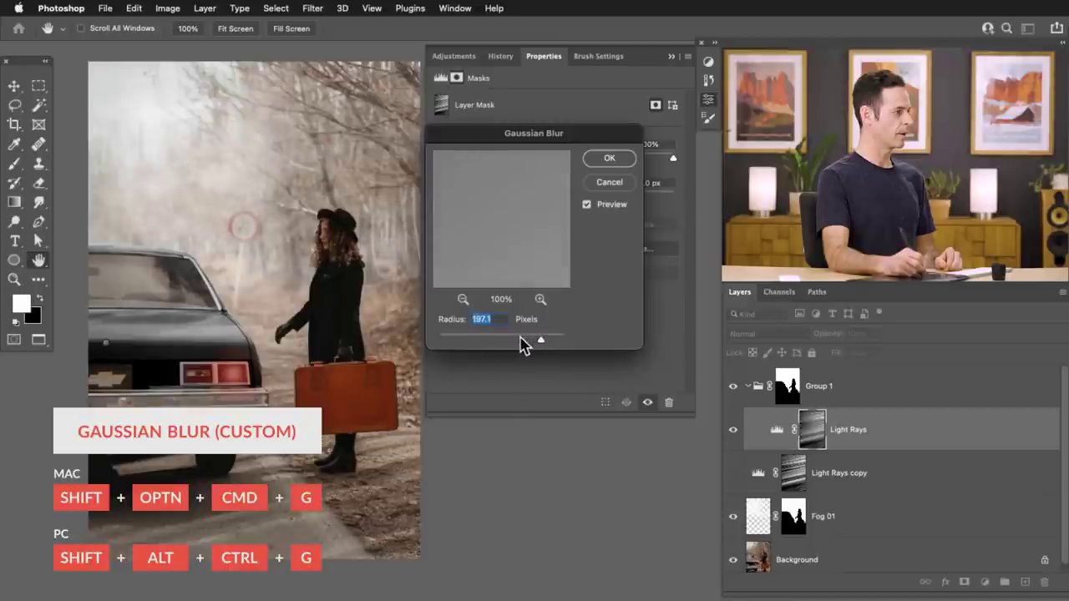
pyautogui.moveTo(511, 345); pyautogui.dragTo(477, 344)
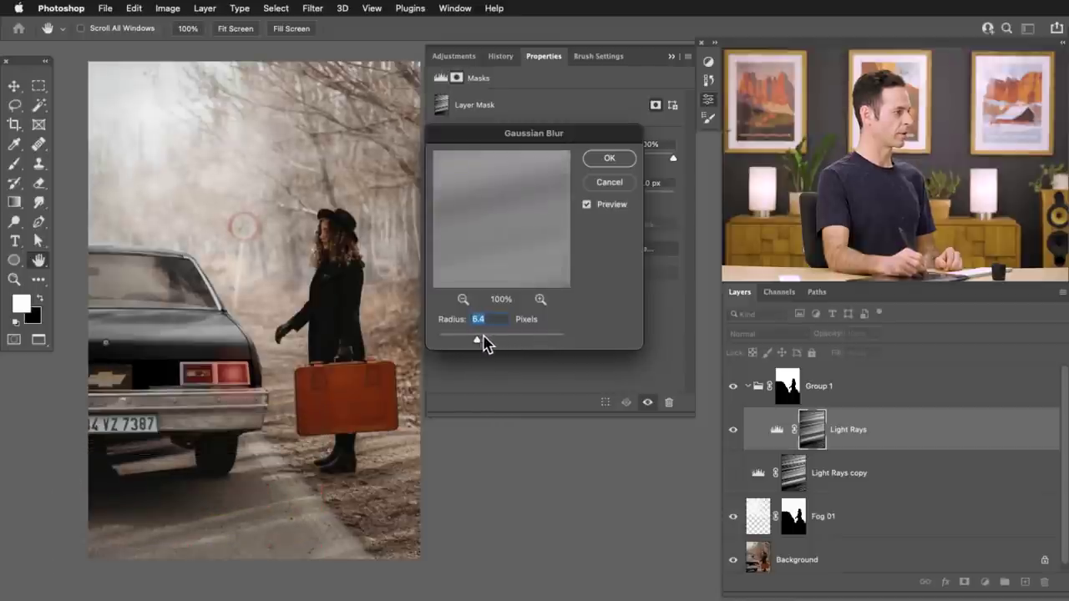
pyautogui.click(608, 160)
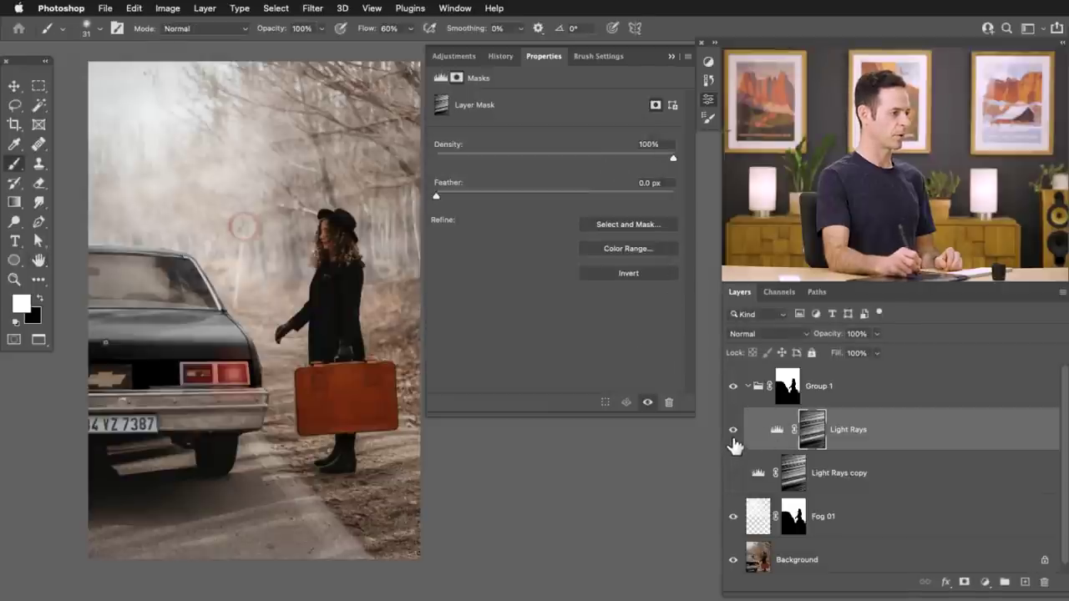
# Show the Light Rays copy, target its layer mask, and compare the photo with the copy hidden and shown
pyautogui.click(733, 474)
pyautogui.click(789, 478)
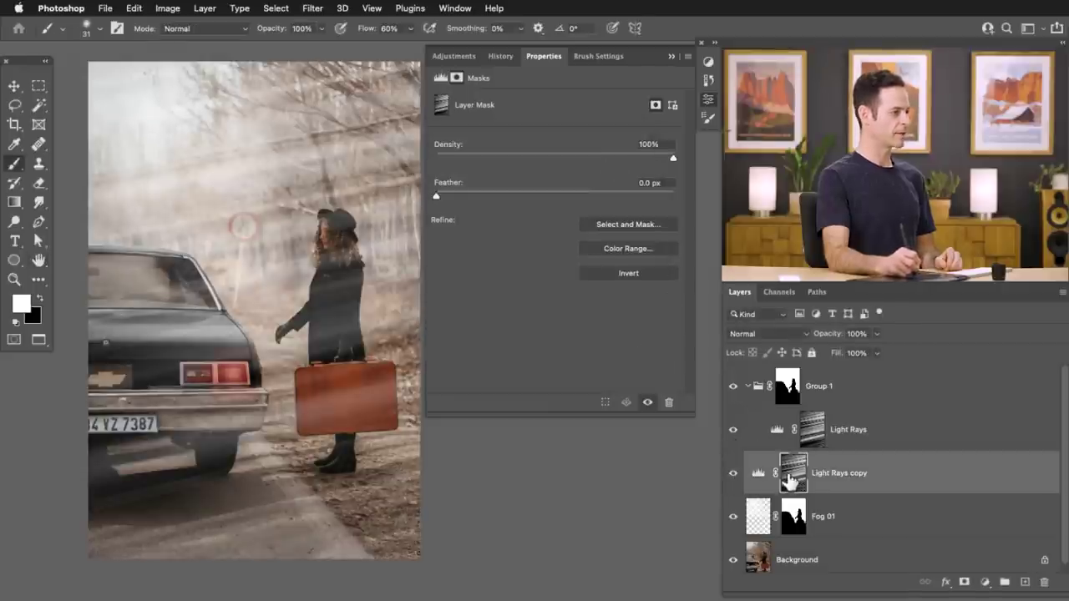
pyautogui.click(734, 481)
pyautogui.click(734, 481)
pyautogui.click(734, 480)
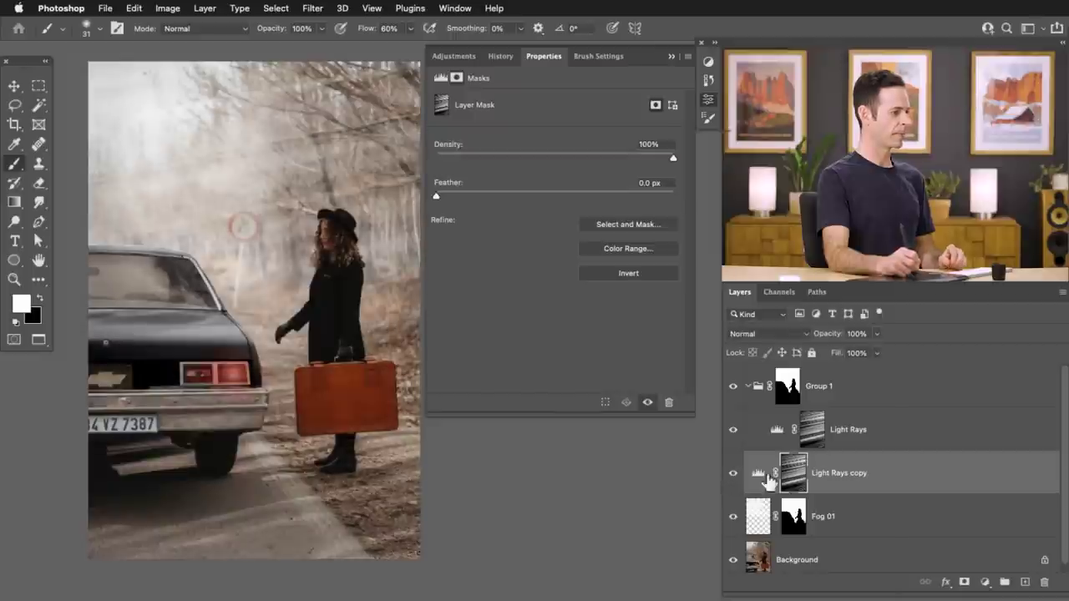
pyautogui.click(734, 480)
# Increase the contrast of the Light Rays copy mask with Levels, raising the black input and lowering the white input to about 249
pyautogui.press('super+l')
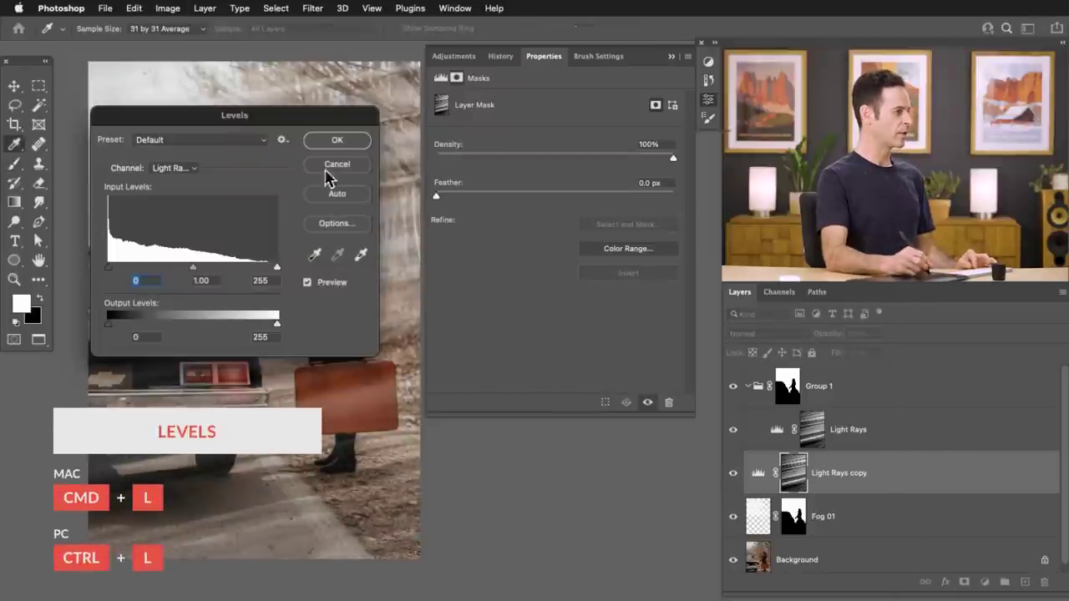
pyautogui.moveTo(284, 127); pyautogui.dragTo(562, 227)
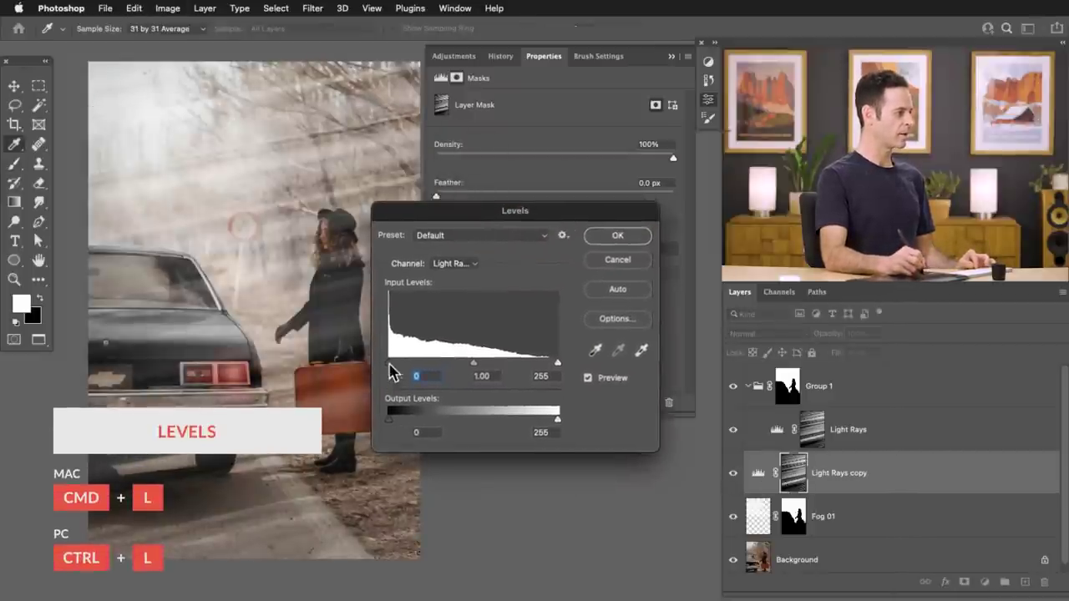
pyautogui.moveTo(418, 370); pyautogui.dragTo(469, 368)
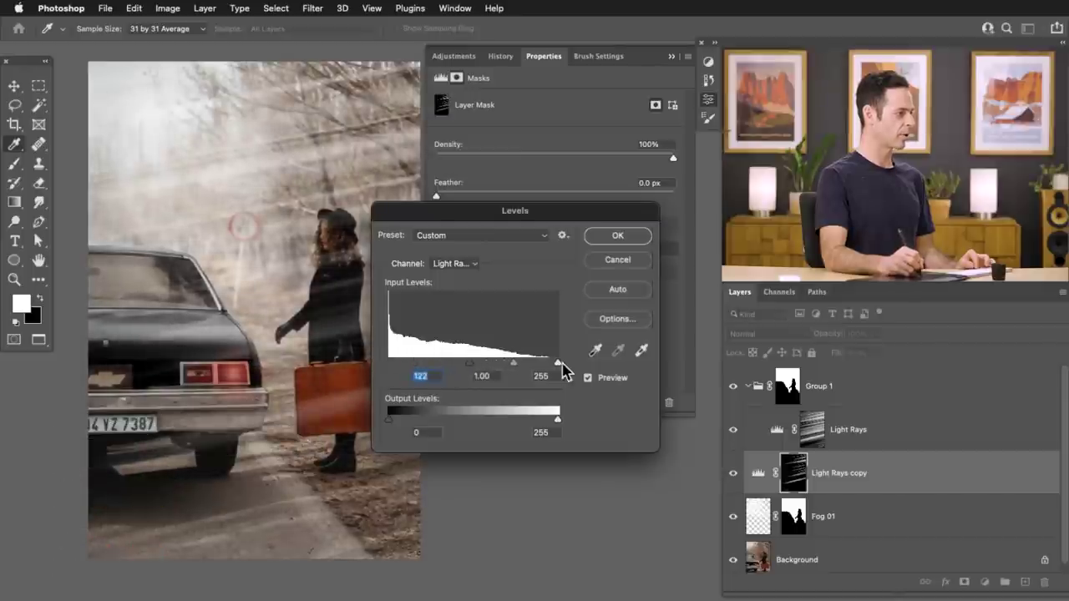
pyautogui.moveTo(534, 371); pyautogui.dragTo(556, 371)
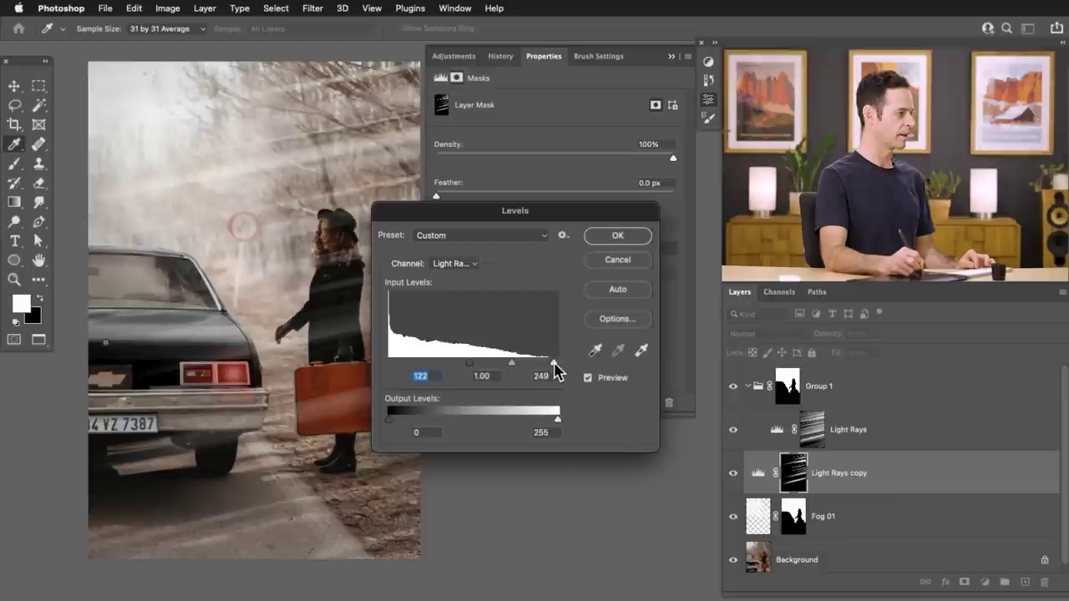
pyautogui.moveTo(473, 372); pyautogui.dragTo(450, 366)
pyautogui.click(603, 240)
pyautogui.press('b')
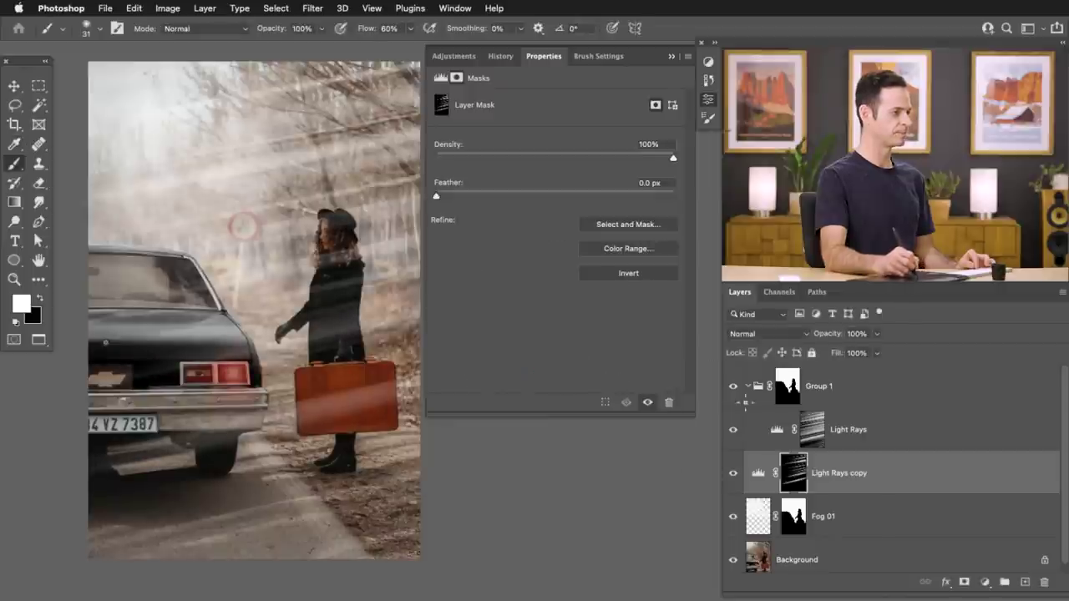
# Collapse Group 1, move the Light Rays copy above it, and compare the photo with the copy hidden and shown
pyautogui.click(749, 387)
pyautogui.click(748, 387)
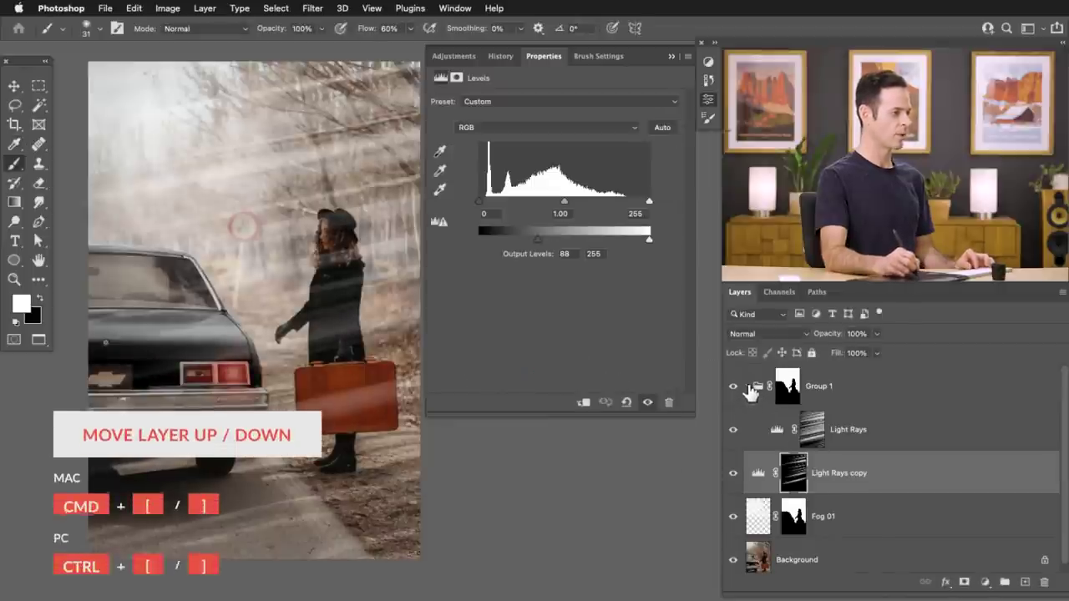
pyautogui.click(748, 388)
pyautogui.hotkey('ctrl', ']')
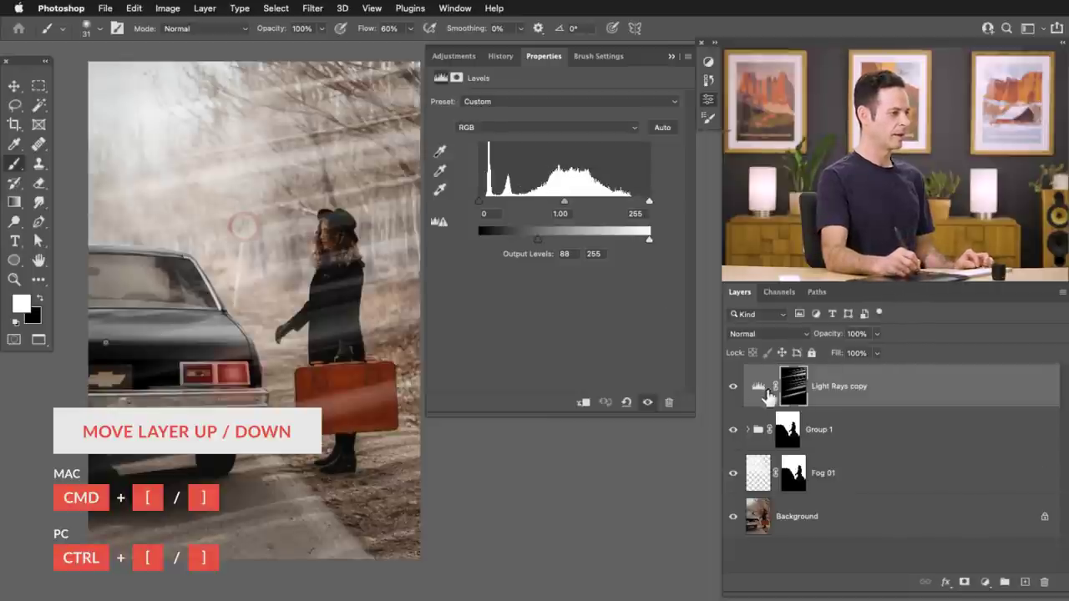
pyautogui.click(733, 387)
pyautogui.click(733, 386)
pyautogui.click(733, 387)
pyautogui.click(734, 387)
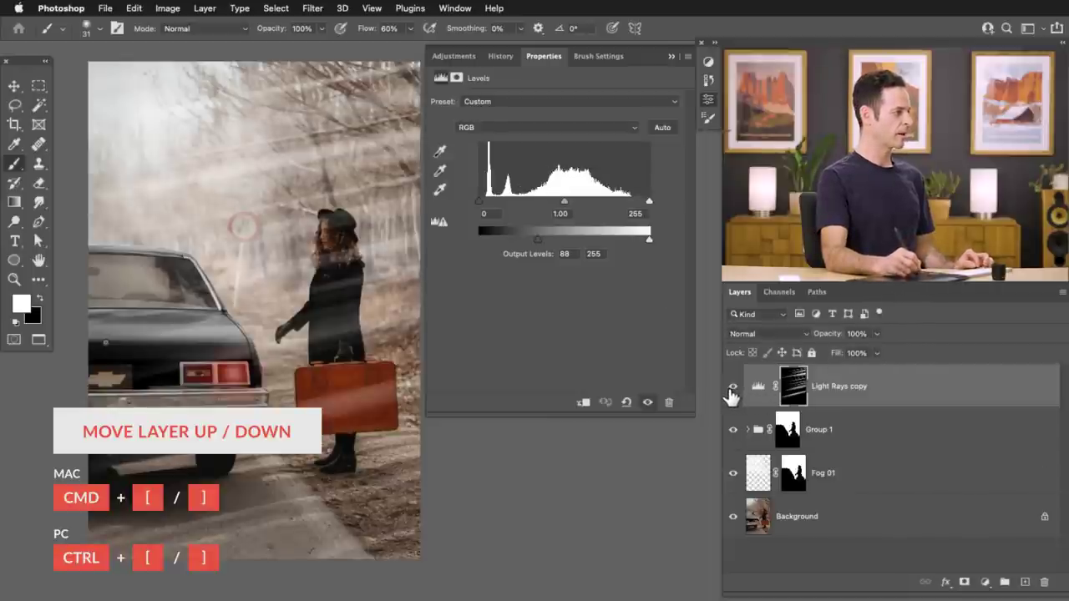
# Lower the opacity of the Light Rays copy to 63% and check the layer hidden and shown
pyautogui.moveTo(837, 334); pyautogui.dragTo(816, 341)
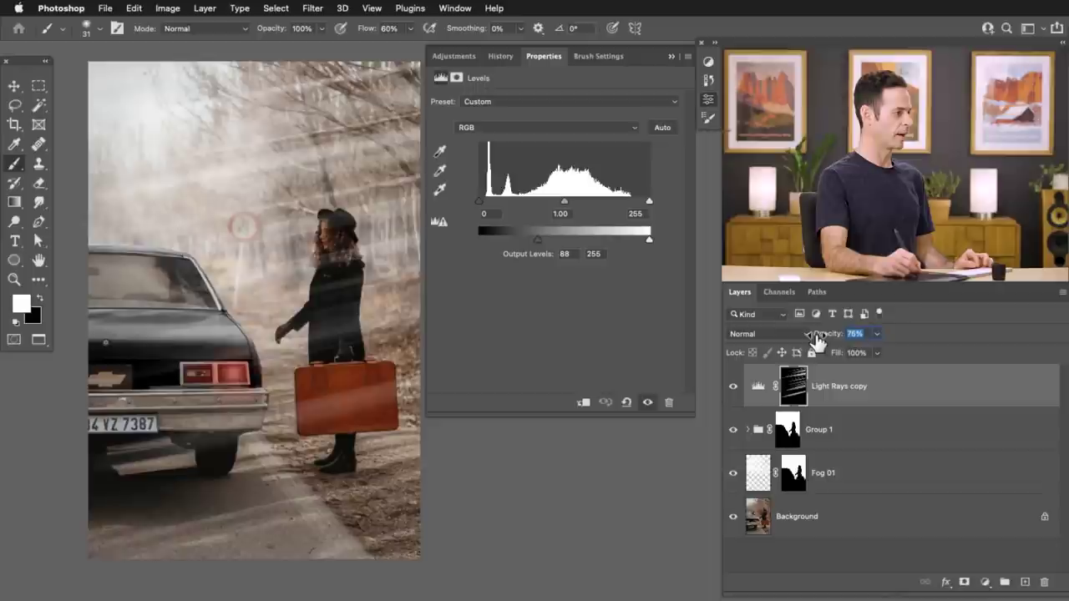
pyautogui.click(733, 386)
pyautogui.click(733, 387)
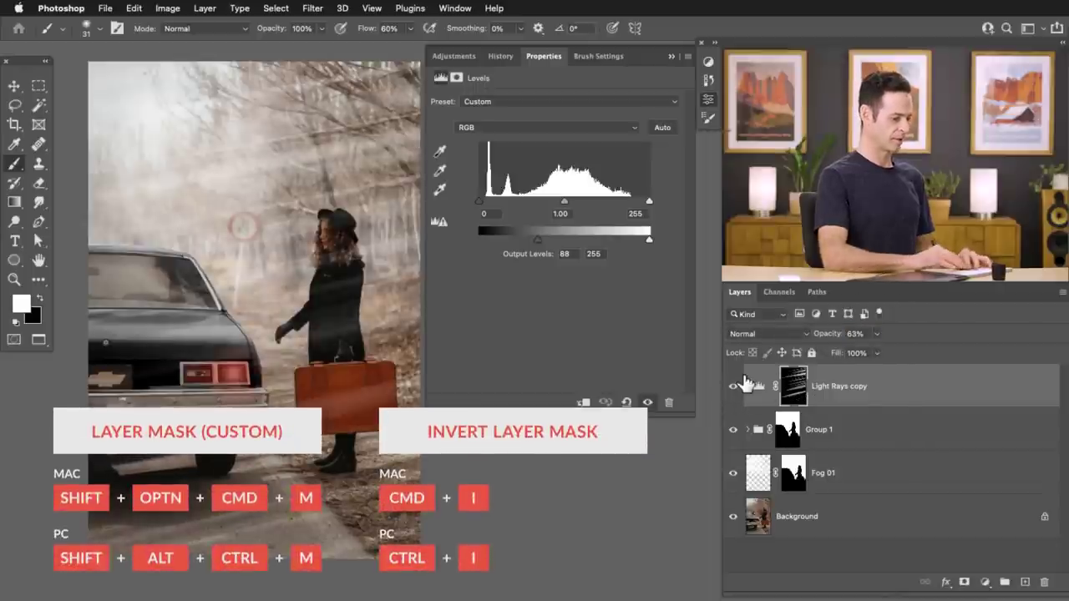
# Place the Light Rays copy in a group with an inverted black layer mask, and enlarge the brush to 1168 pixels
pyautogui.press('shift+alt+super+m')
pyautogui.press('super+i')
pyautogui.moveTo(298, 294); pyautogui.dragTo(336, 332)
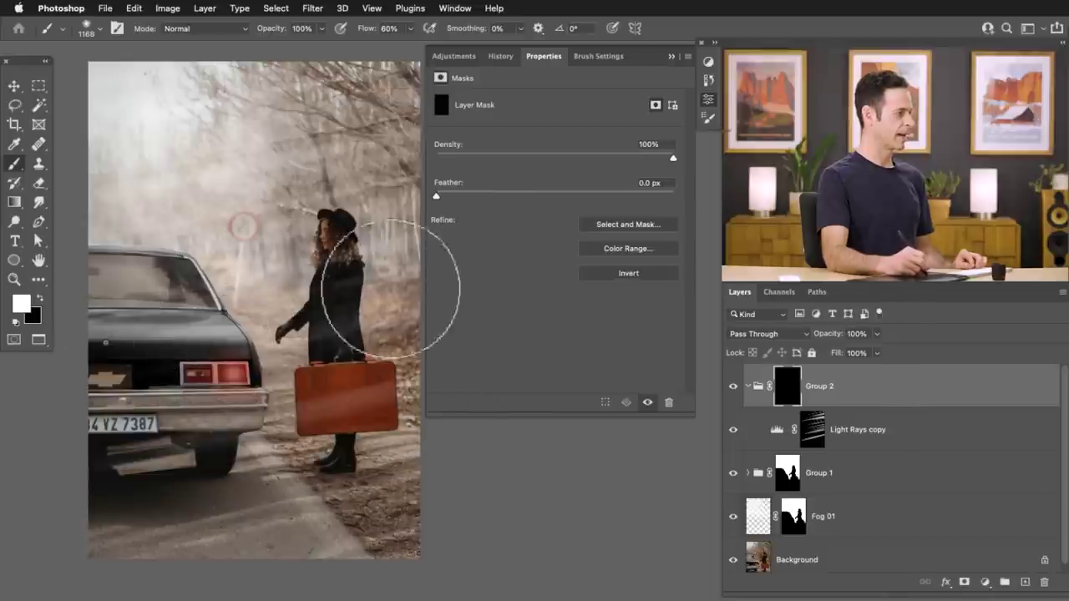
# Paint Group 2's mask white across the foreground and black over the woman's upper body, with the group's opacity set to 53%
pyautogui.moveTo(391, 289); pyautogui.dragTo(402, 316)
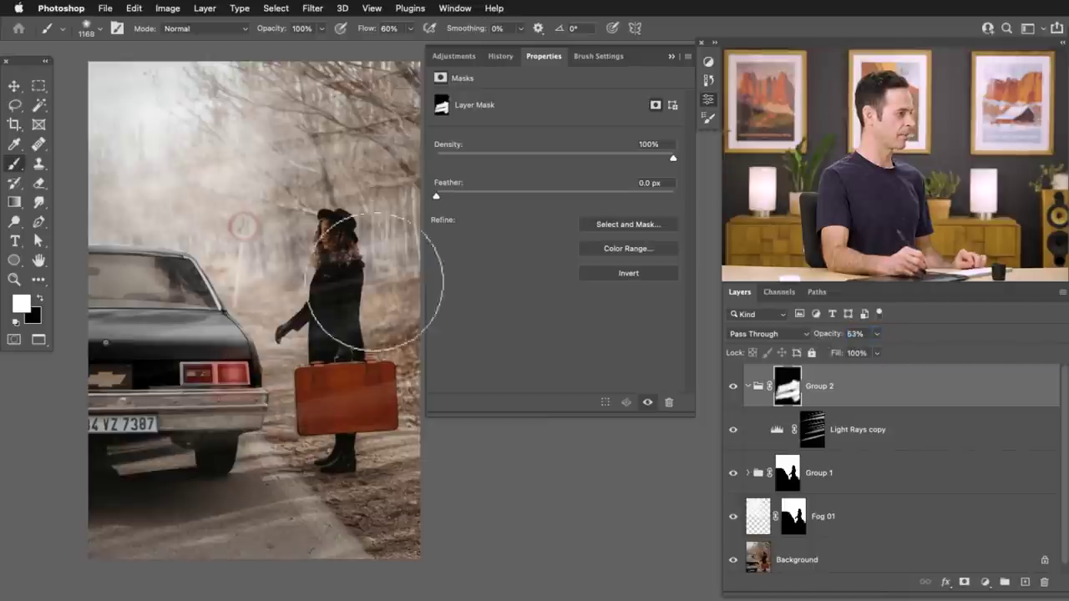
pyautogui.press('x')
pyautogui.moveTo(333, 312)
pyautogui.mouseDown()
pyautogui.moveTo(299, 319)
pyautogui.moveTo(329, 326)
pyautogui.mouseUp()
pyautogui.press('x')
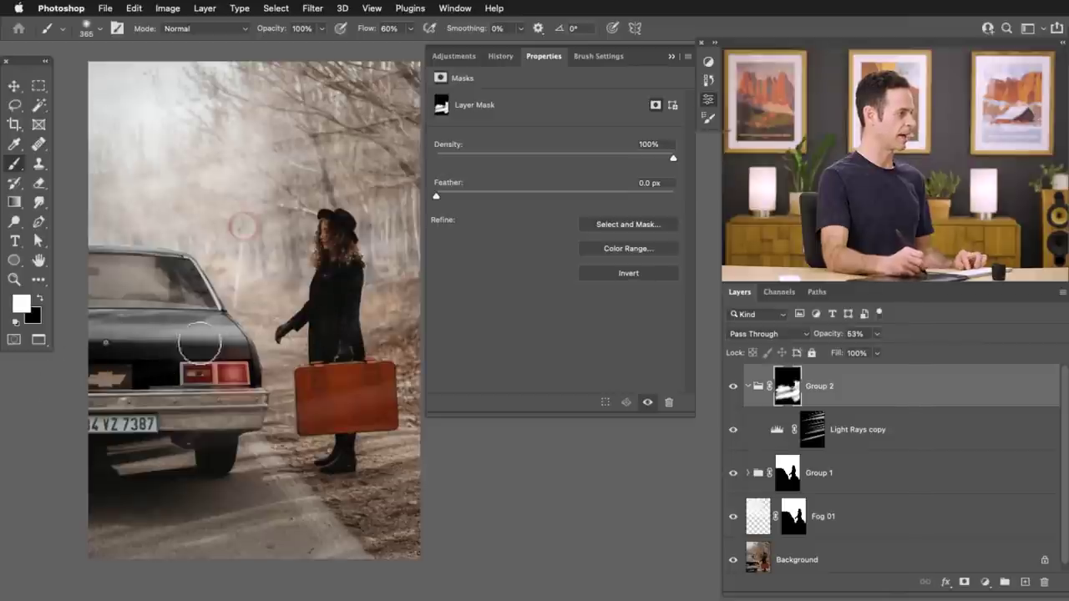
pyautogui.moveTo(250, 392); pyautogui.dragTo(281, 389)
# Put away the mask properties, recentre the photo in the workspace, and collapse Group 2
pyautogui.click(708, 98)
pyautogui.moveTo(383, 311); pyautogui.dragTo(504, 306)
pyautogui.click(748, 387)
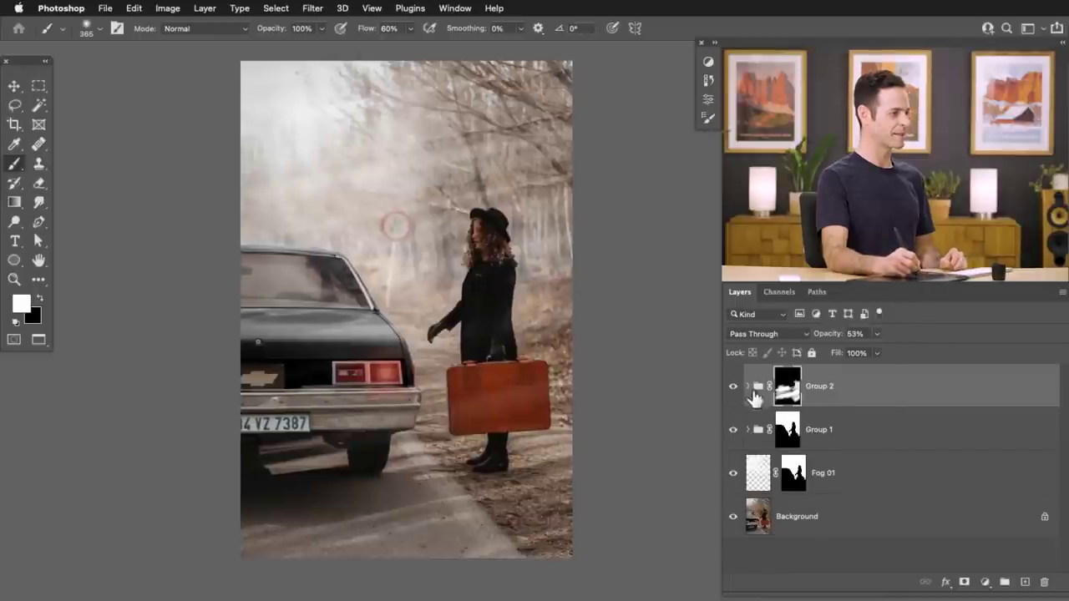
# Hide Group 2, Group 1 and Fog 01 to view the original photo, and review the selection commands with the Background targeted
pyautogui.click(734, 473)
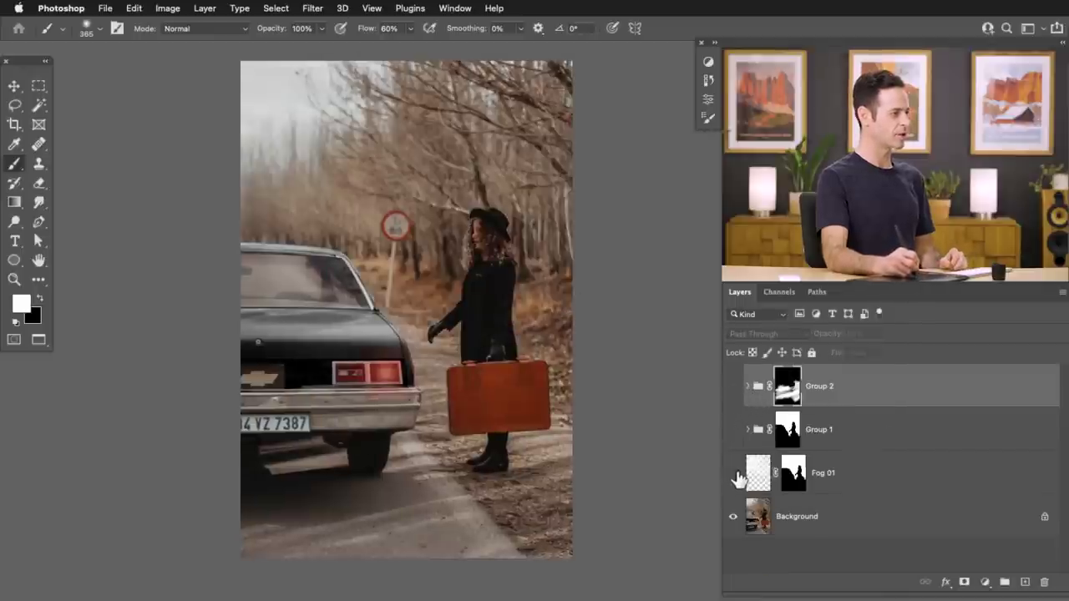
pyautogui.click(817, 518)
pyautogui.click(276, 8)
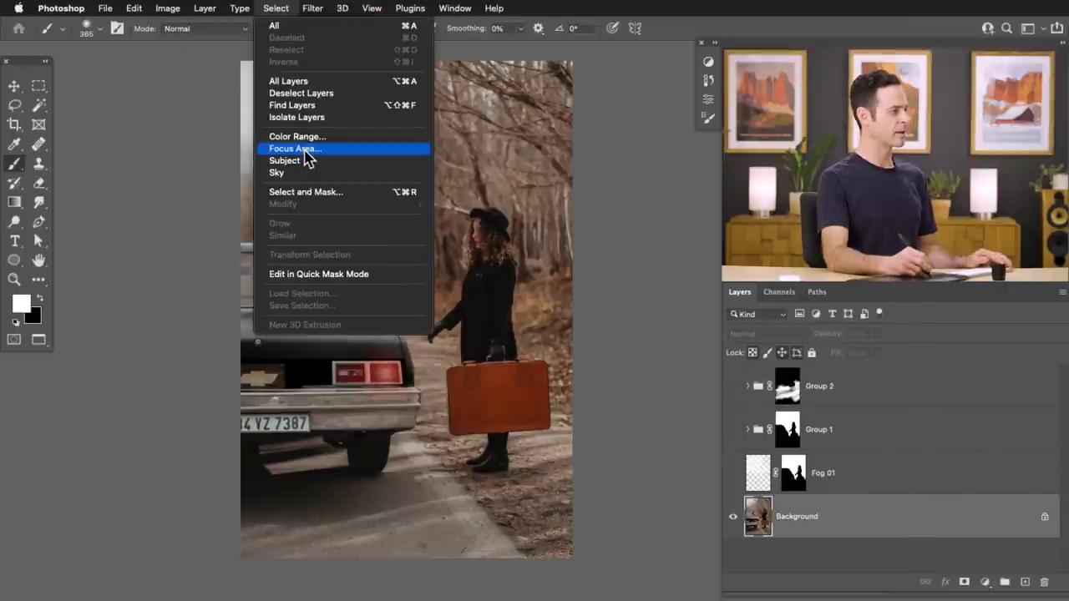
pyautogui.press('Escape')
# Compare the photo with Fog 01 hidden and shown, and turn Group 1 and Group 2 back on
pyautogui.click(733, 473)
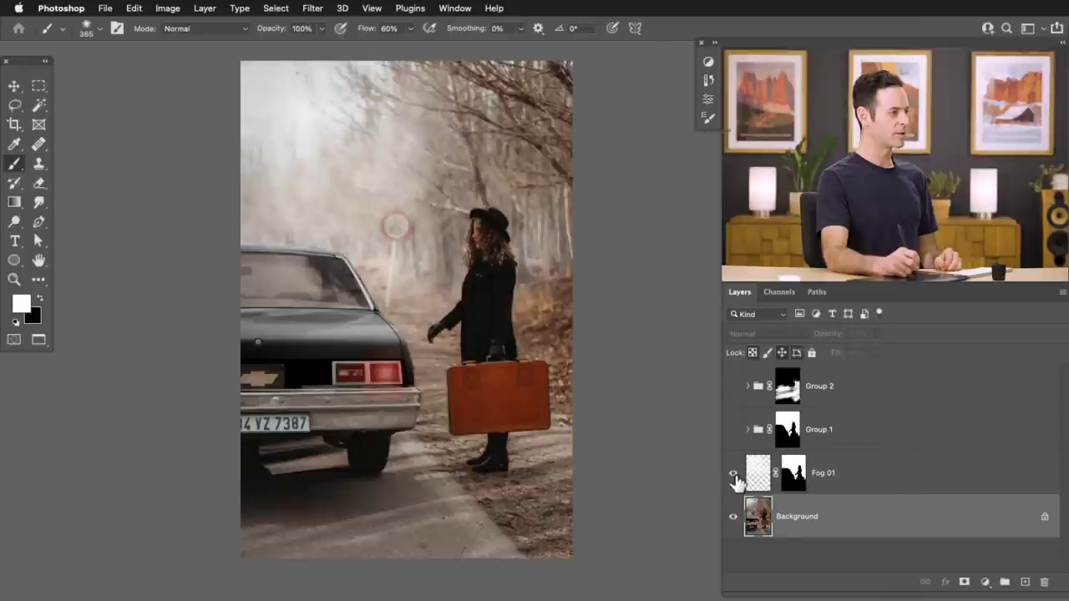
pyautogui.click(733, 473)
pyautogui.click(733, 474)
pyautogui.click(733, 473)
pyautogui.click(734, 474)
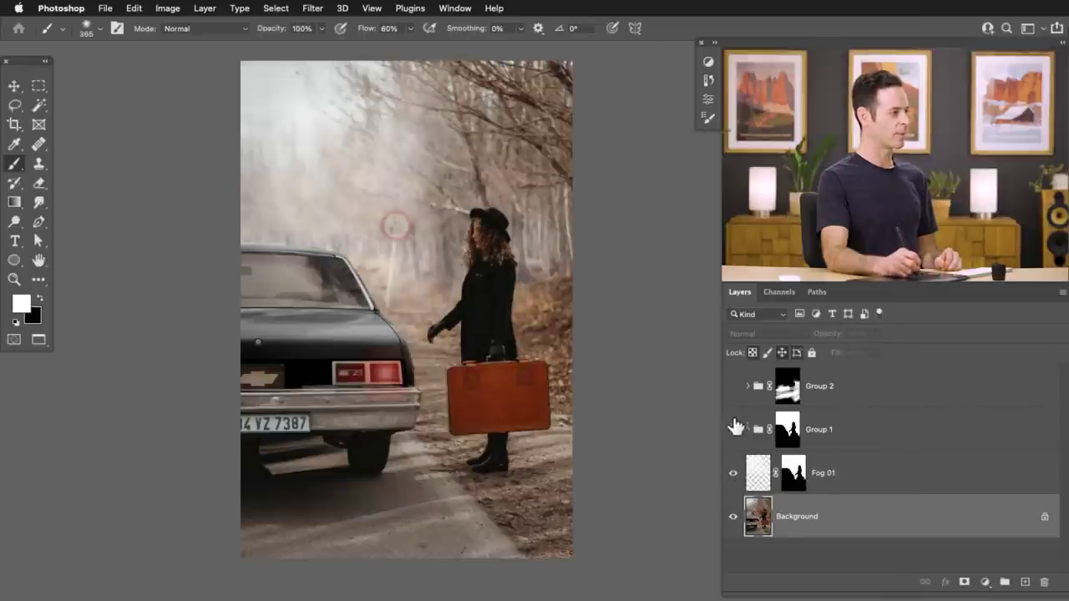
pyautogui.moveTo(735, 427); pyautogui.dragTo(735, 391)
# Combine Group 1 and Group 2 into a new group named Light Rays
pyautogui.click(845, 398)
pyautogui.keyDown('shift'); pyautogui.click(846, 432); pyautogui.keyUp('shift')
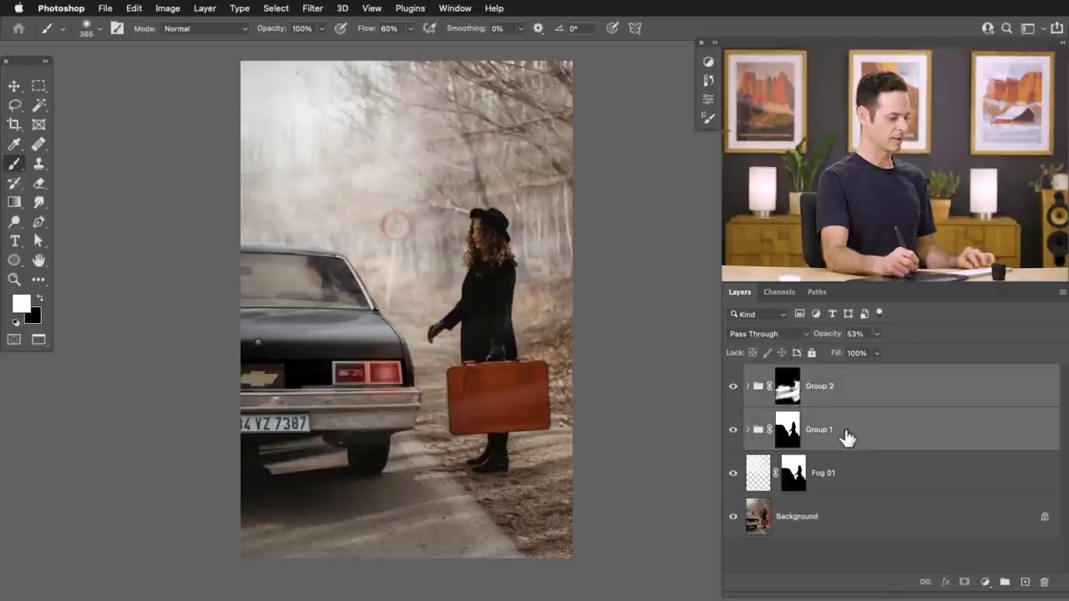
pyautogui.press('super+g')
pyautogui.doubleClick(785, 373)
pyautogui.write('Light Rays')
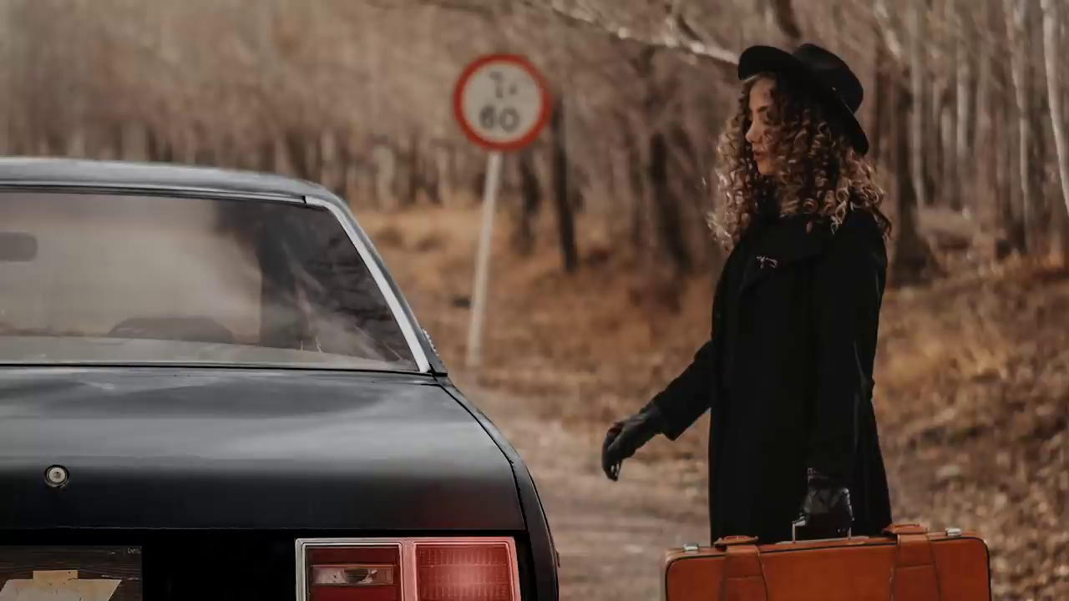